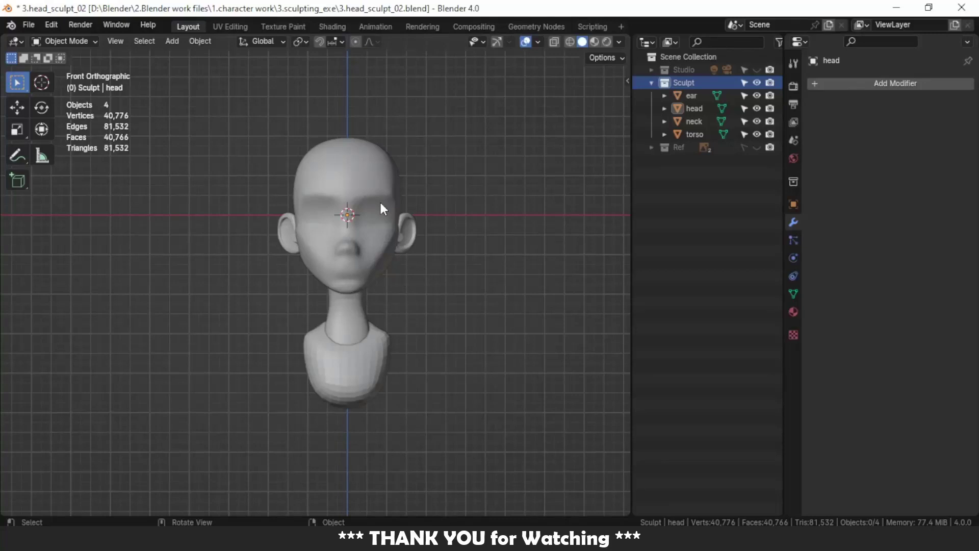
Add a UV sphere rotated 90° on X, with its wireframe shown over the surface
key("shift+a")
left_click(463, 309)
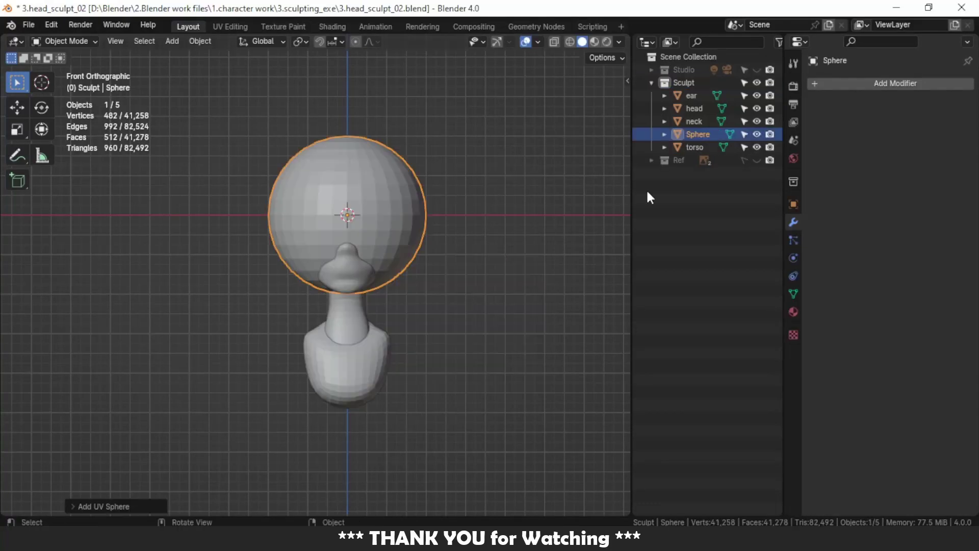
left_click(793, 204)
left_click(848, 366)
left_click(877, 412)
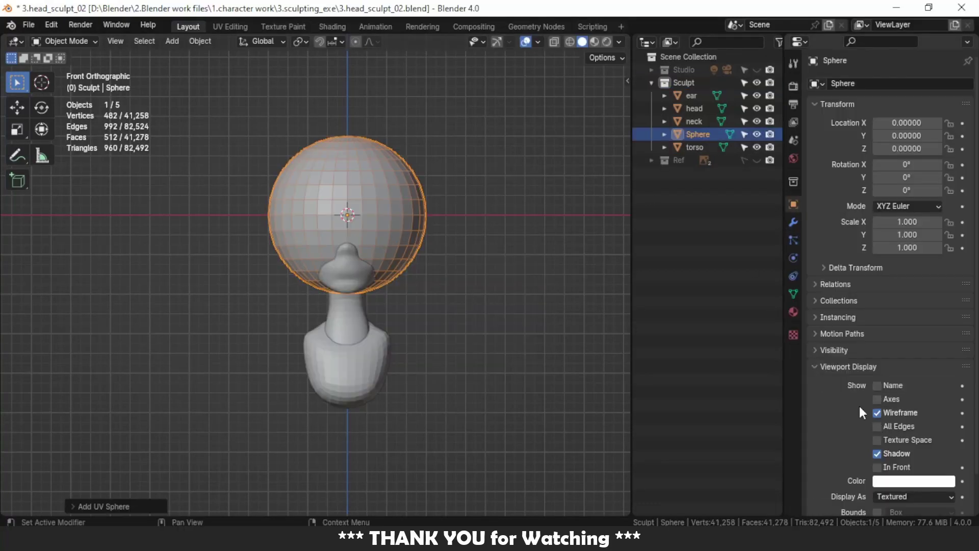
scroll(375, 219, "up", 2)
left_click(102, 505)
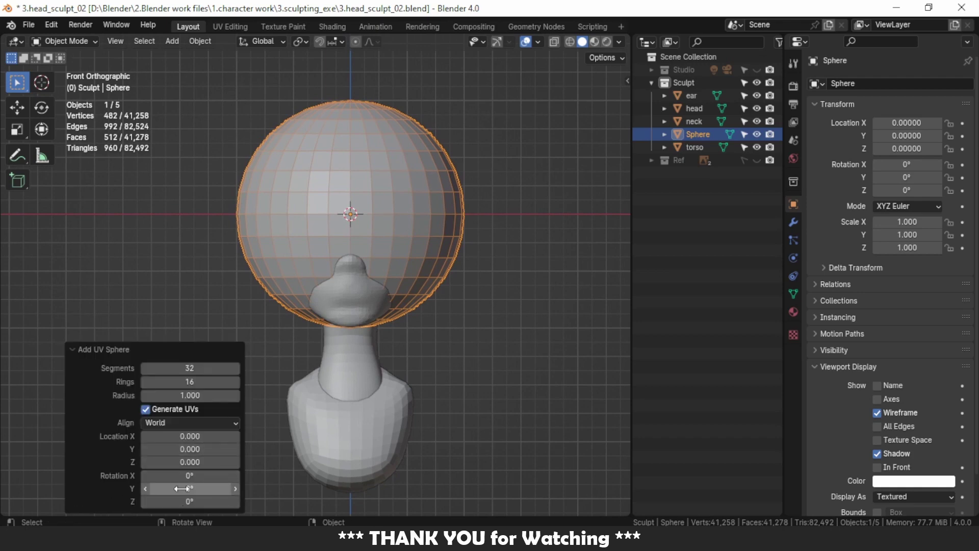
left_click_drag(186, 475, 187, 475)
left_click(83, 352)
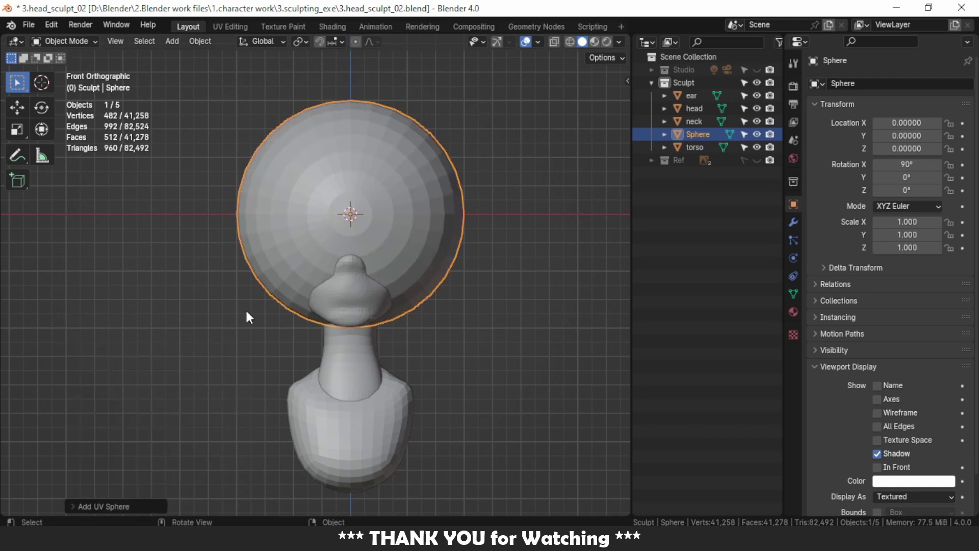
left_click(877, 411)
Shrink the sphere and place it over the drawn eye in front view, with reference drawings shown
middle_click_drag(306, 316, 353, 336)
key("KP_1")
key("s")
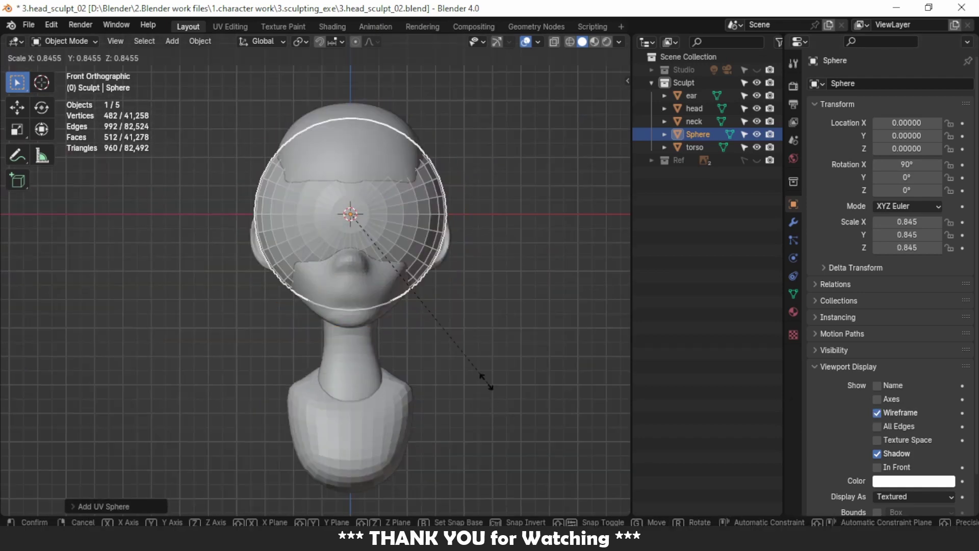
left_click(384, 245)
scroll(385, 213, "up", 4)
left_click(757, 159)
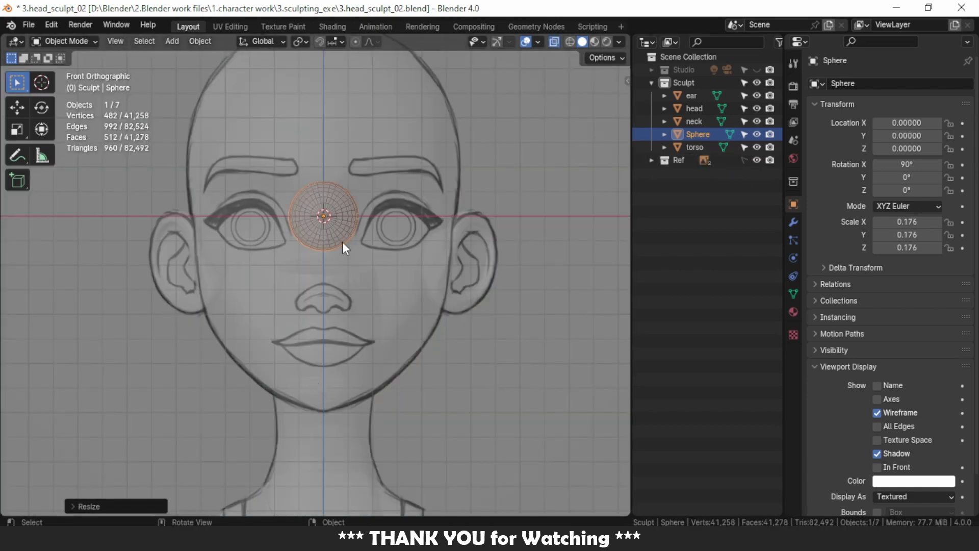
key("g")
left_click(411, 260)
In side view, move the sphere front-back into the socket and enlarge it slightly
key("KP_3")
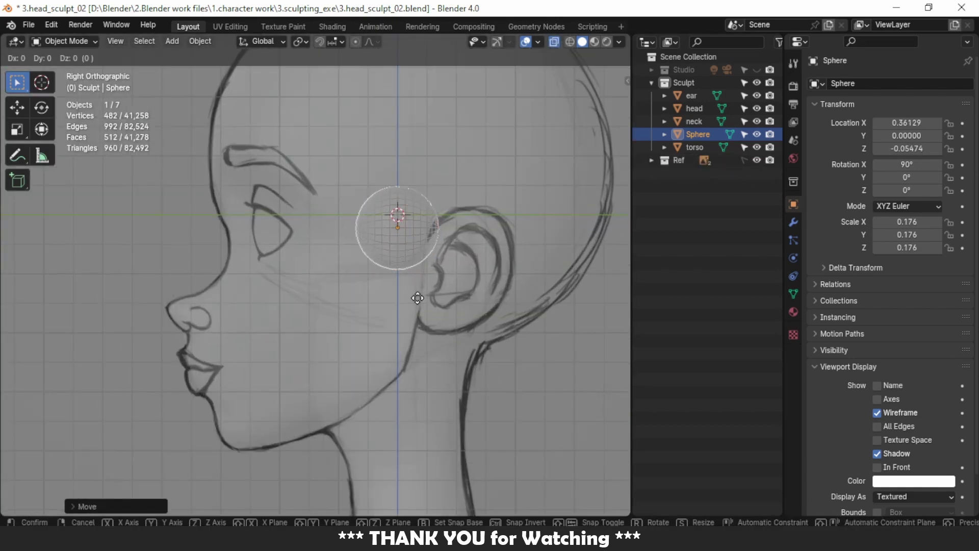
key("g")
key("y")
left_click(247, 236)
scroll(247, 237, "up", 5)
key("s")
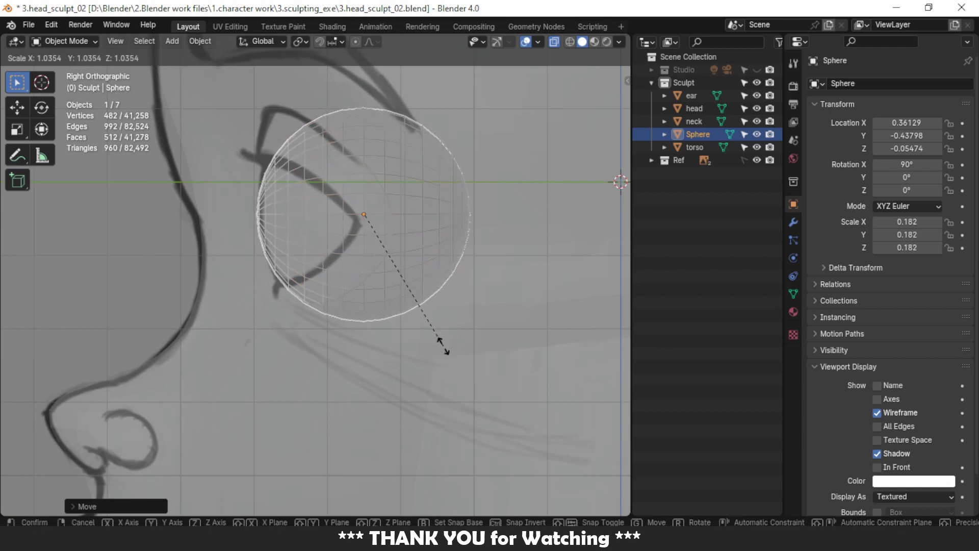
left_click(461, 359)
Adjust the eyeball's depth and vertical height to sit on the drawn eye
key("g")
key("y")
left_click(406, 322)
key("g")
key("z")
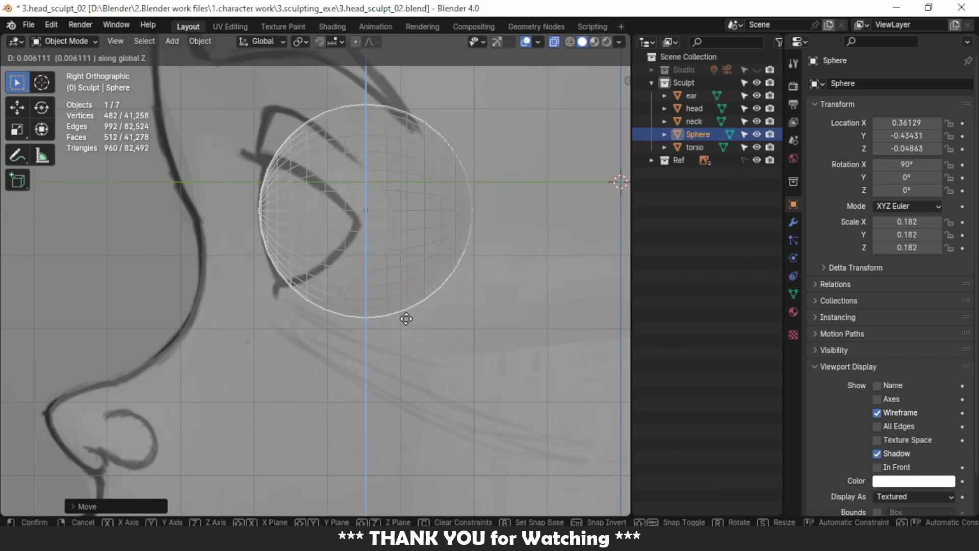
left_click(406, 318)
In front view with X-ray, scale the eyeball to 0.185 and nudge it sideways
key("alt+z")
key("KP_1")
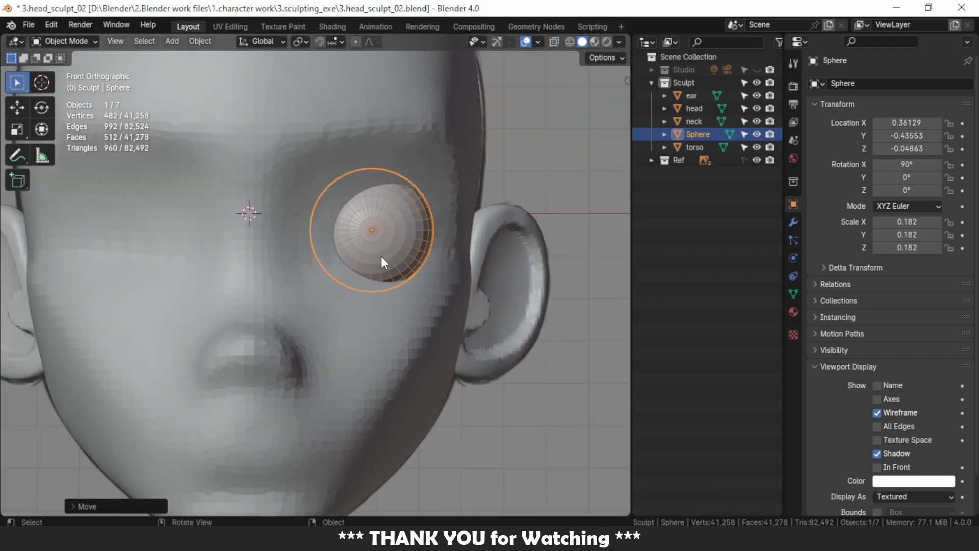
key("alt+z")
scroll(402, 260, "up", 2)
key("s")
left_click(462, 321)
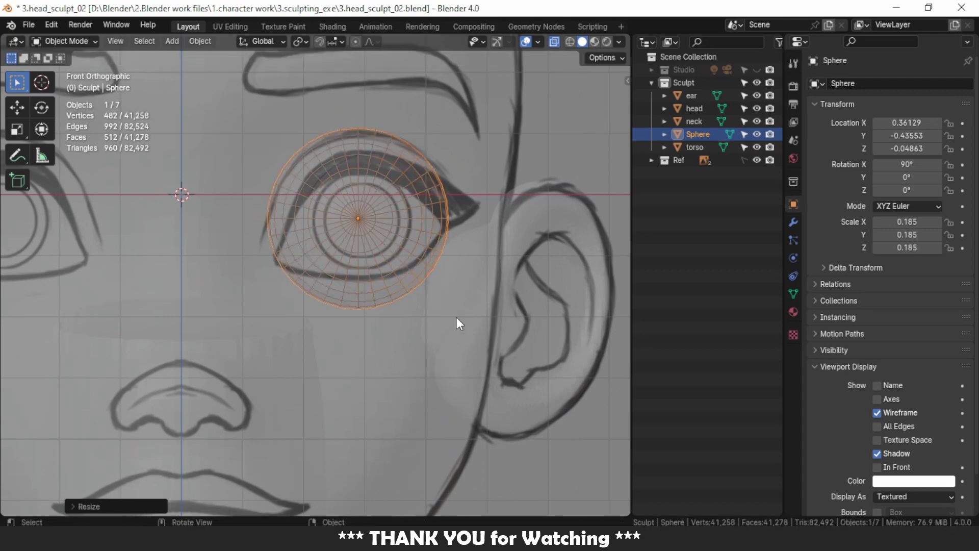
key("g")
key("x")
left_click(393, 299)
Fine-tune the eyeball's depth in side view, then return to a solid front view
key("KP_3")
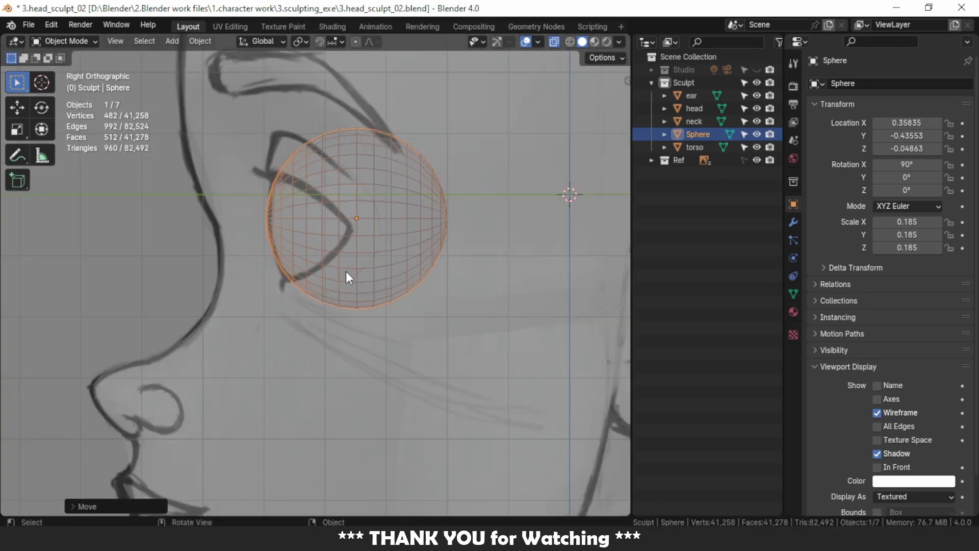
key("g")
key("y")
left_click(351, 284)
key("g")
key("y")
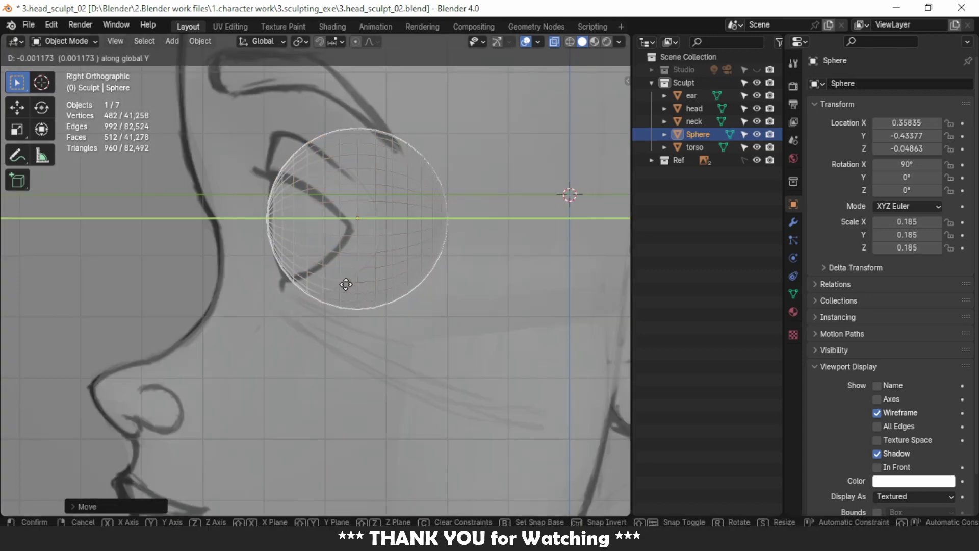
left_click(355, 290)
key("KP_1")
key("alt+z")
Rename the sphere to 'eye' and add a Mirror modifier using the head as Mirror Object
double_click(697, 133)
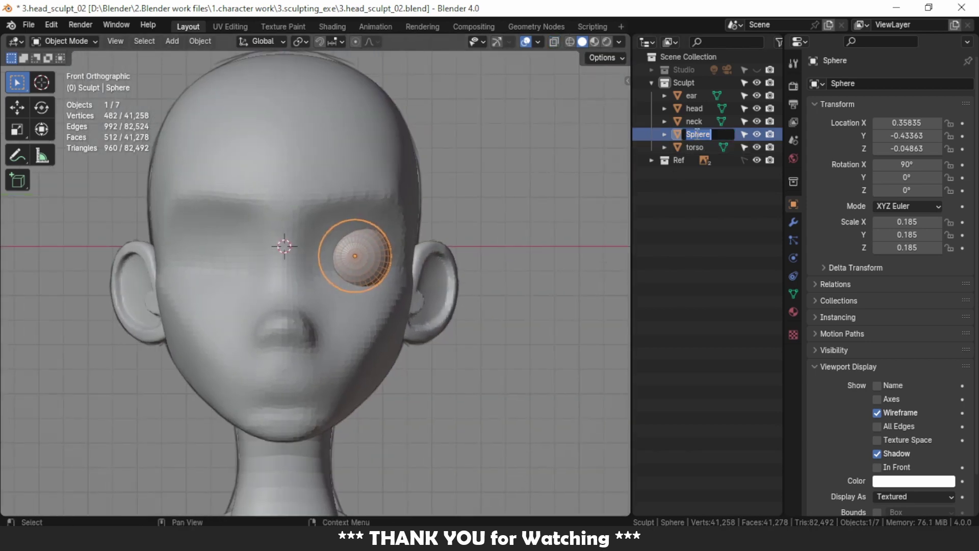
type("eye")
key("Return")
left_click(797, 219)
left_click(851, 80)
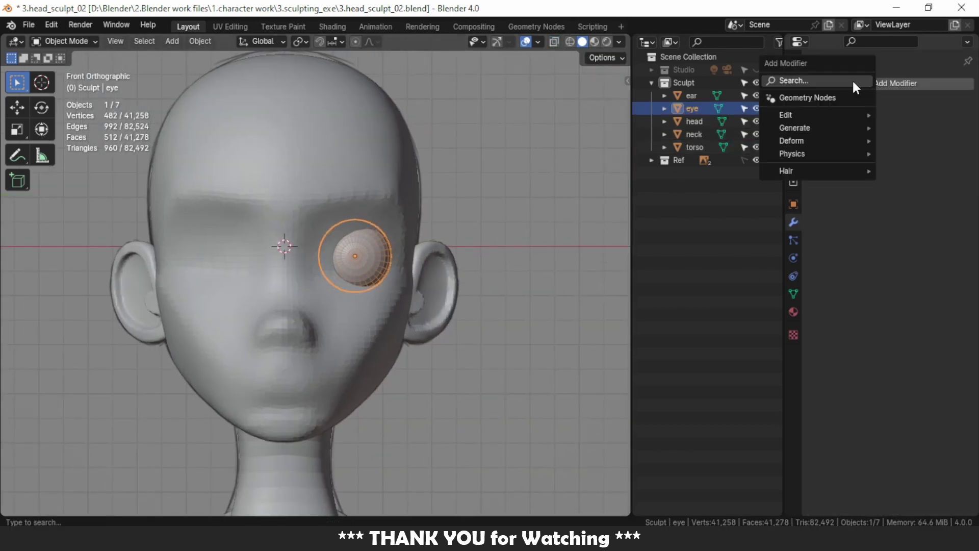
left_click(674, 217)
left_click(959, 168)
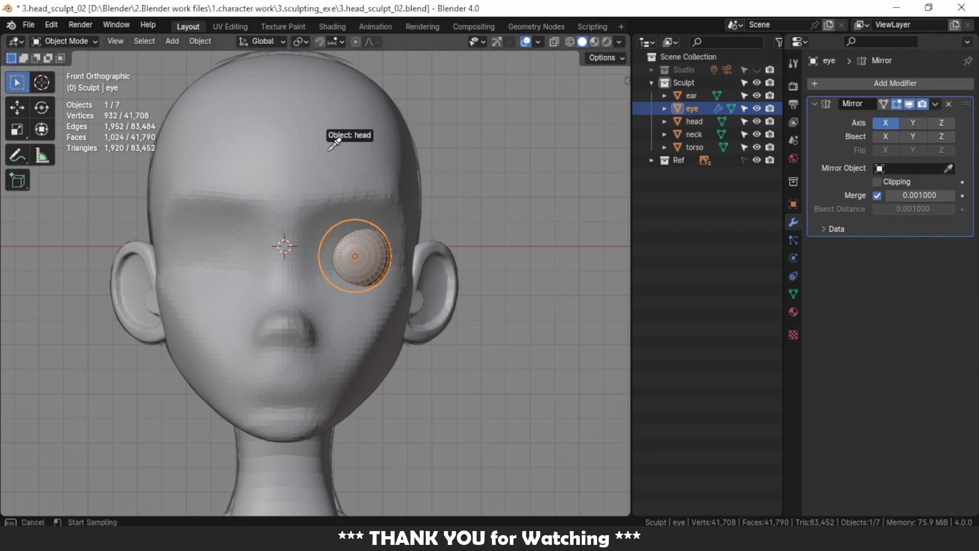
left_click(320, 130)
left_click(814, 104)
Select the head and switch it to Sculpt Mode
left_click(394, 277)
key("ctrl+Tab")
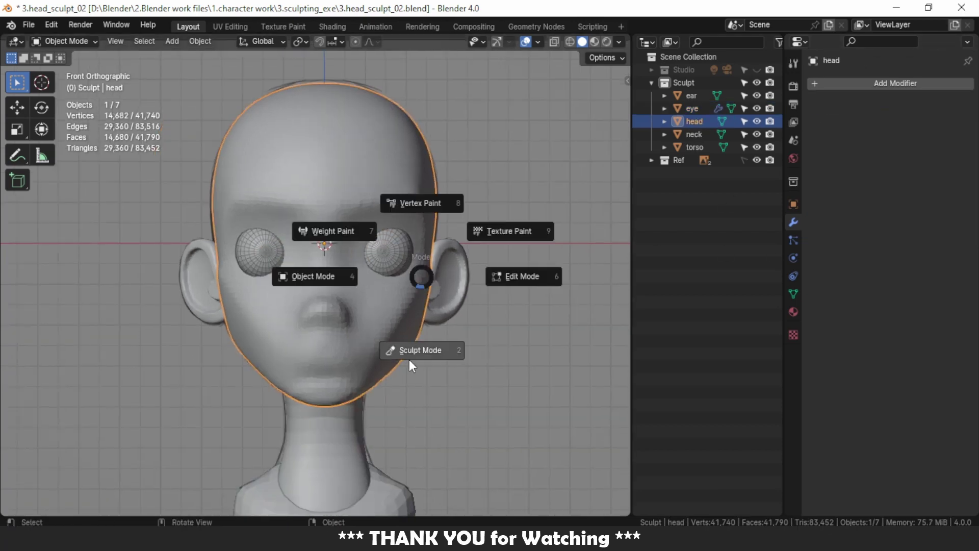
left_click(409, 360)
scroll(377, 282, "up", 3)
scroll(377, 282, "down", 3)
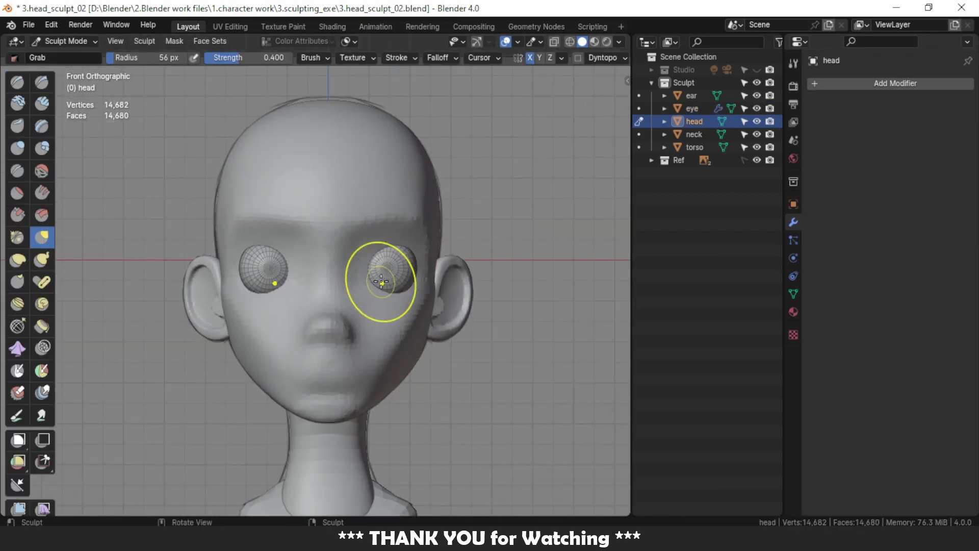
Shape the eye area with the Draw Sharp and Grab brushes from several angles
left_click(37, 85)
scroll(403, 229, "up", 2)
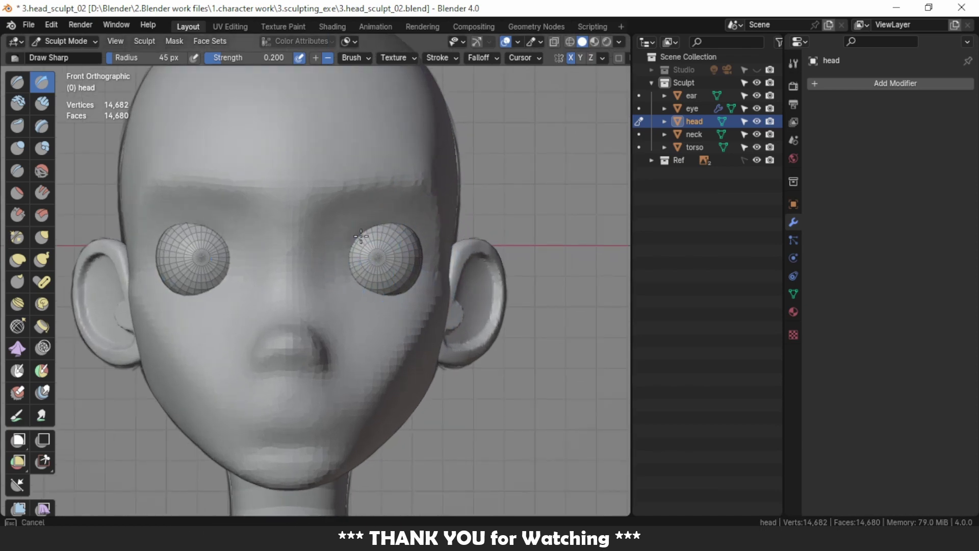
middle_click_drag(364, 236, 376, 291)
key("g")
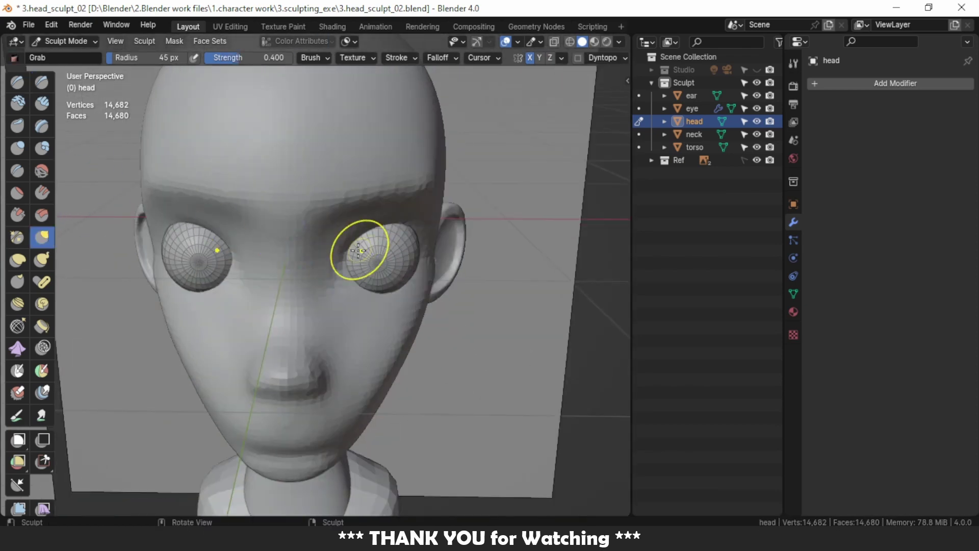
key("KP_3")
mouse_move(339, 259)
middle_mouse_down()
mouse_move(429, 218)
mouse_move(299, 213)
mouse_move(400, 277)
middle_mouse_up()
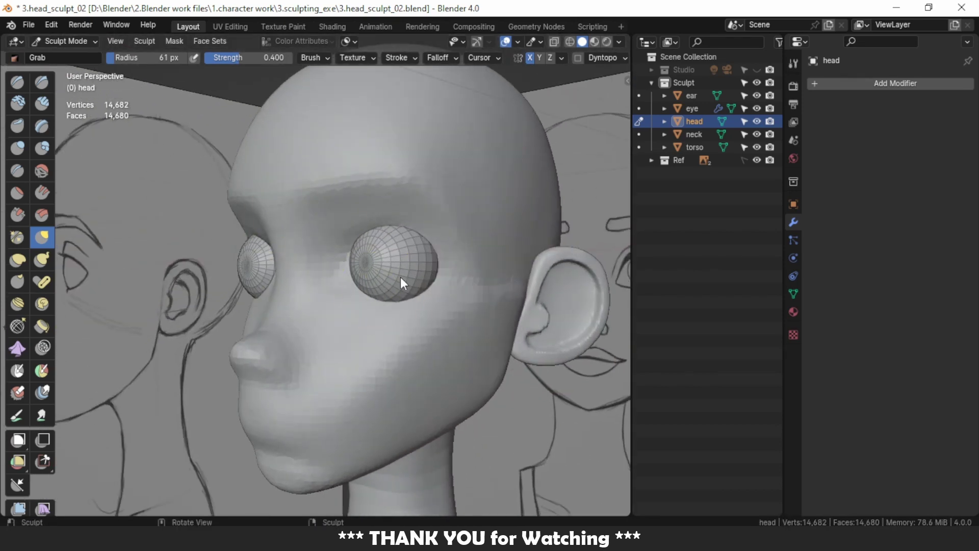
scroll(353, 237, "up", 3)
key("x")
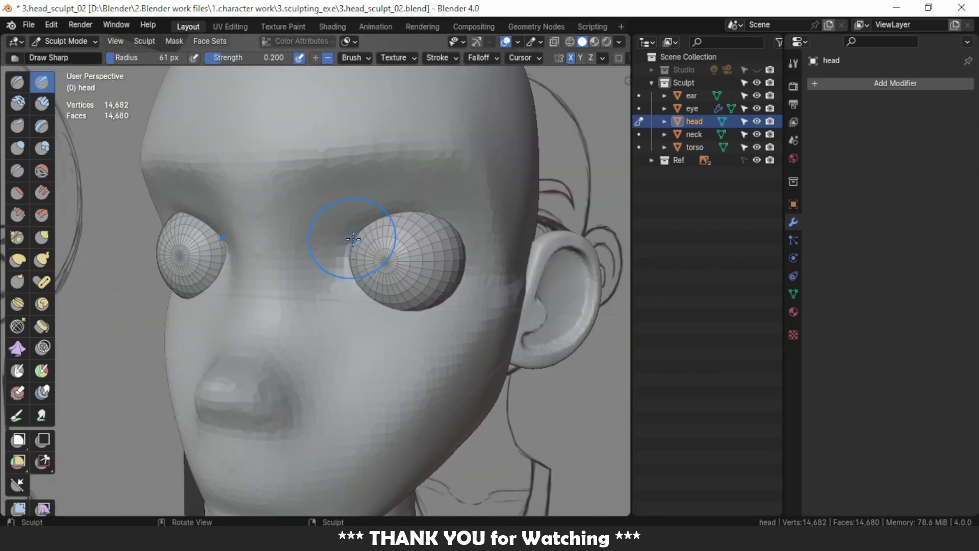
middle_click_drag(442, 230, 339, 306)
Build up eyelid ridges around the eyeballs with the Clay Strips brush
left_click(42, 104)
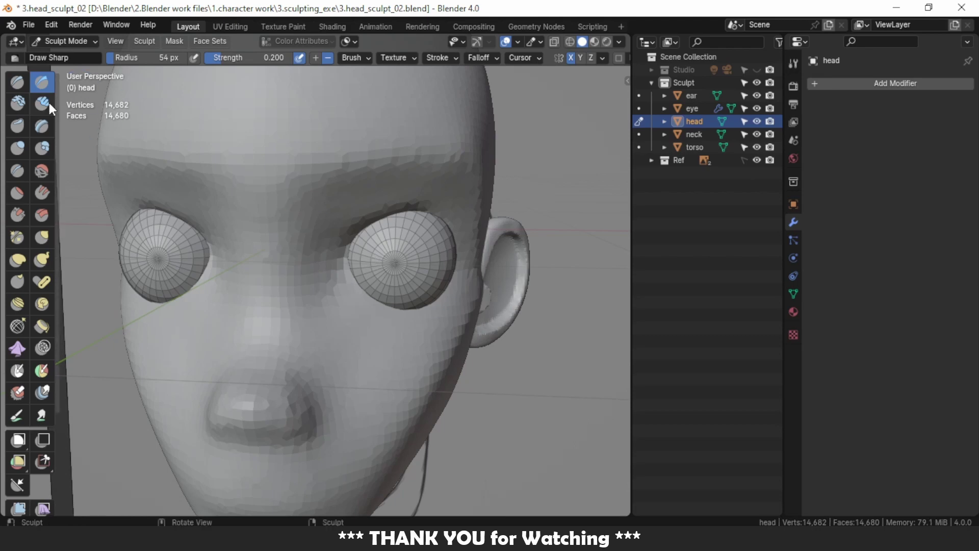
scroll(351, 253, "up", 3)
middle_click_drag(351, 252, 432, 217)
scroll(439, 243, "down", 3)
scroll(371, 251, "up", 2)
scroll(371, 251, "down", 3)
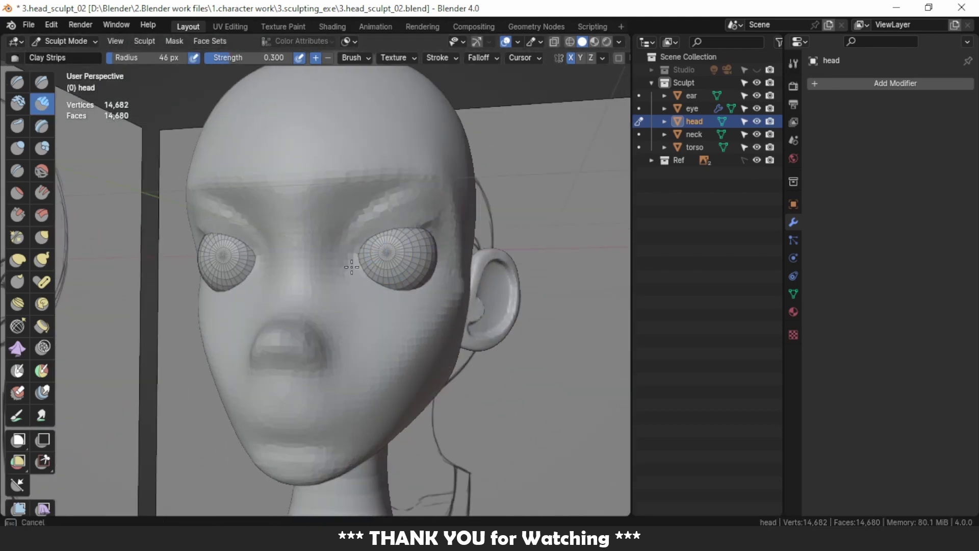
middle_click_drag(351, 267, 388, 236)
mouse_move(443, 258)
middle_mouse_down()
mouse_move(430, 215)
mouse_move(437, 235)
mouse_move(405, 220)
mouse_move(400, 235)
middle_mouse_up()
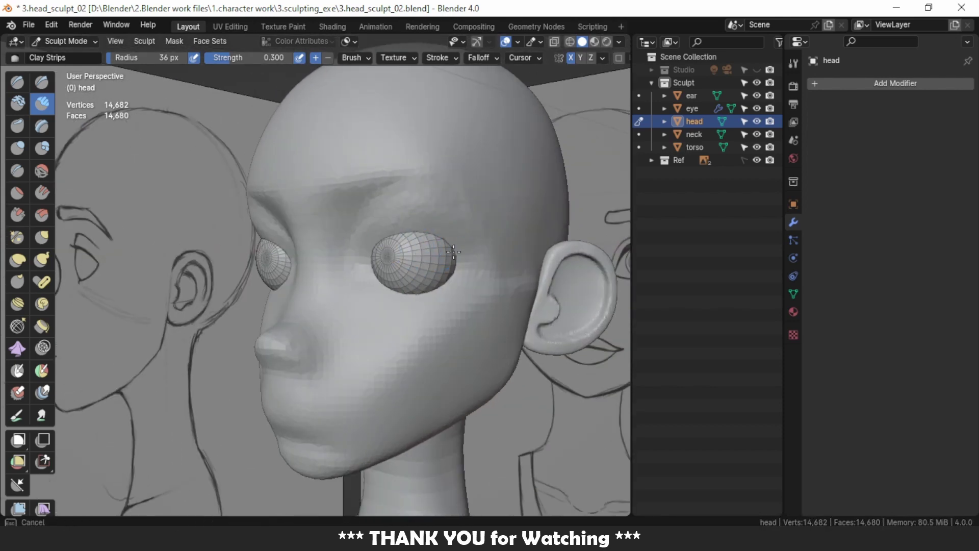
mouse_move(453, 251)
middle_mouse_down()
mouse_move(339, 258)
mouse_move(460, 265)
mouse_move(405, 234)
mouse_move(390, 266)
mouse_move(362, 261)
mouse_move(385, 264)
mouse_move(376, 265)
middle_mouse_up()
Set the remesh voxel size to 0.021
scroll(377, 266, "down", 3)
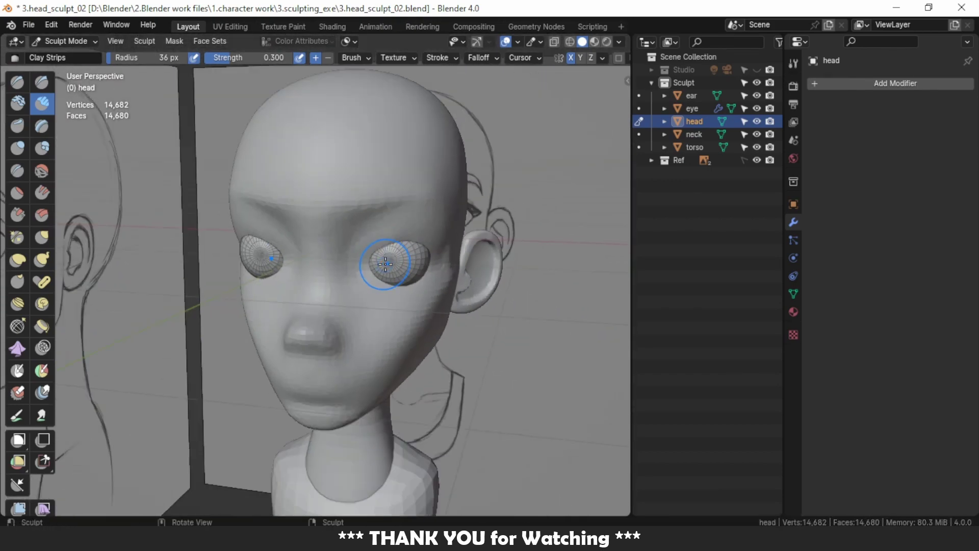
key("r")
key("Escape")
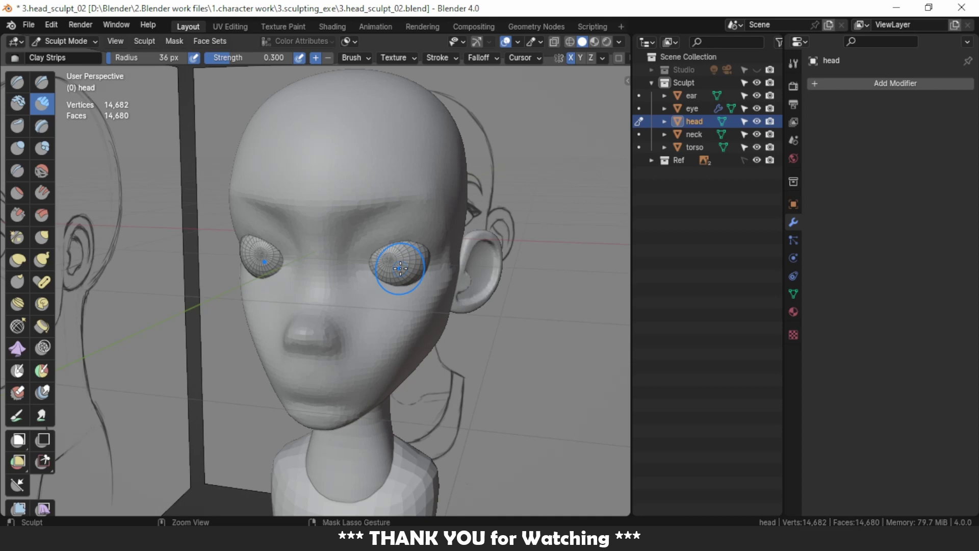
scroll(397, 261, "up", 2)
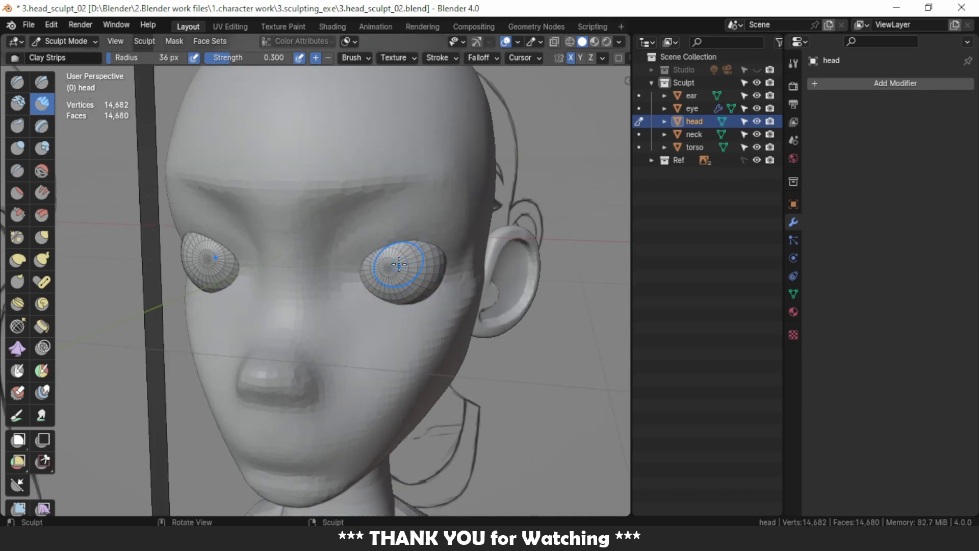
Remesh the head finer and check the eyeball fit from front and side with X-ray
key("ctrl+r")
scroll(399, 264, "down", 3)
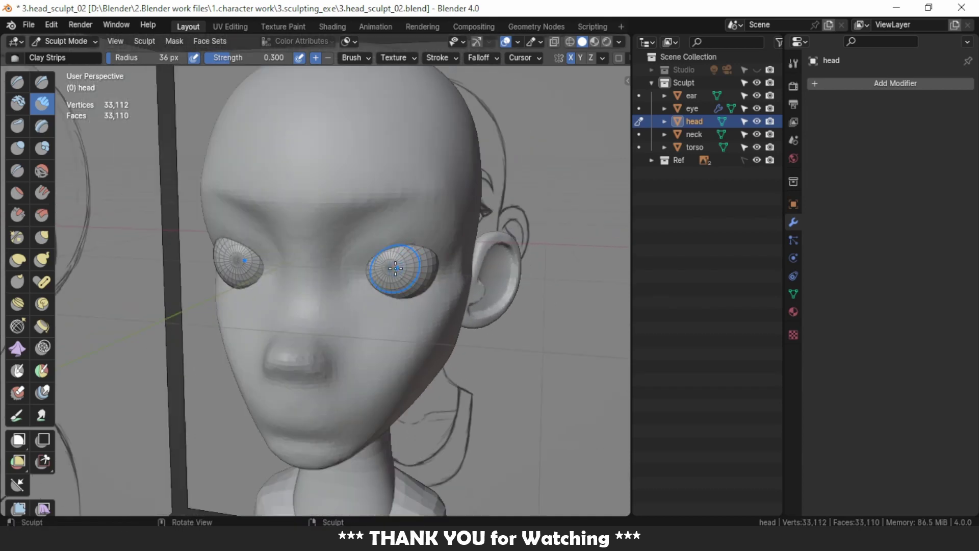
scroll(393, 266, "up", 3)
key("KP_1")
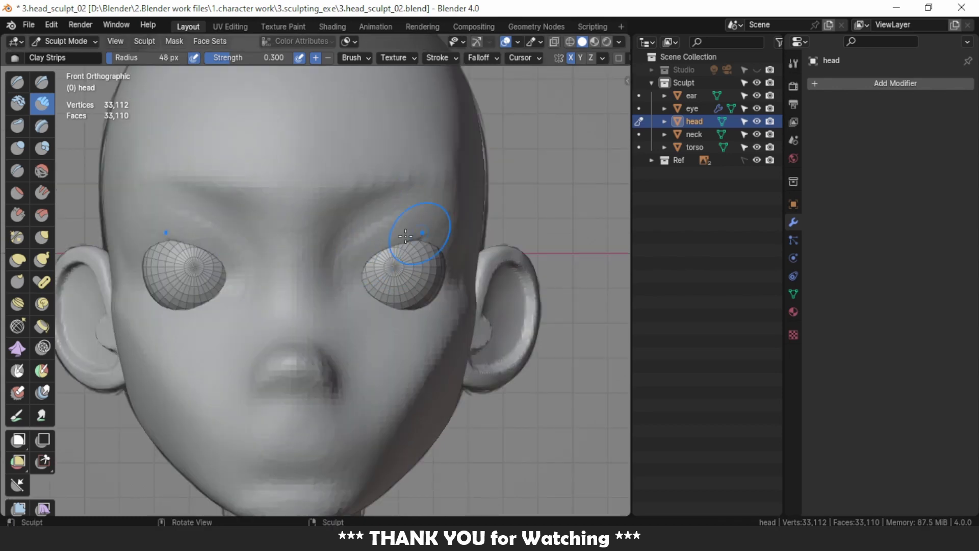
mouse_move(405, 236)
middle_mouse_down()
mouse_move(448, 215)
mouse_move(435, 257)
mouse_move(462, 246)
middle_mouse_up()
key("KP_3")
key("alt+z")
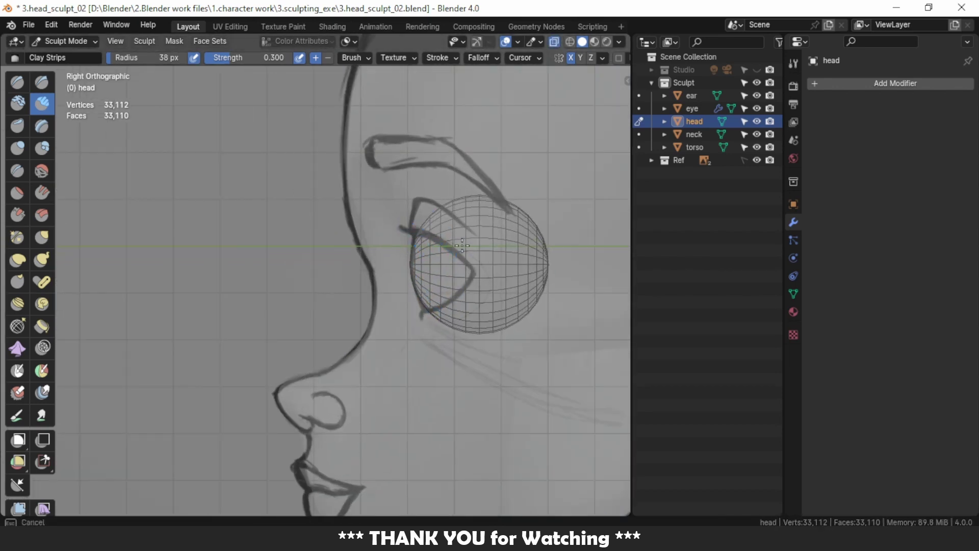
key("alt+z")
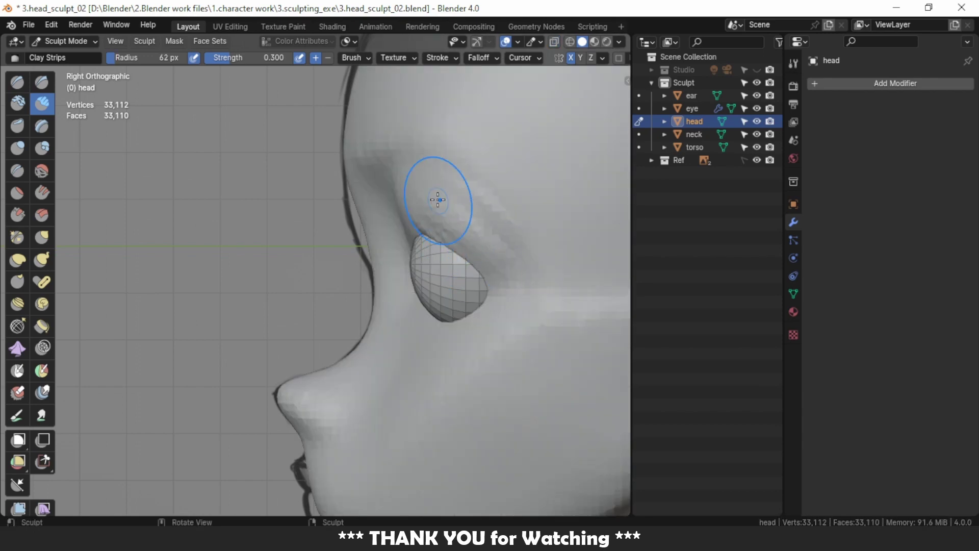
mouse_move(414, 209)
middle_mouse_down()
mouse_move(389, 208)
mouse_move(387, 186)
mouse_move(393, 204)
mouse_move(340, 217)
mouse_move(302, 192)
mouse_move(341, 262)
middle_mouse_up()
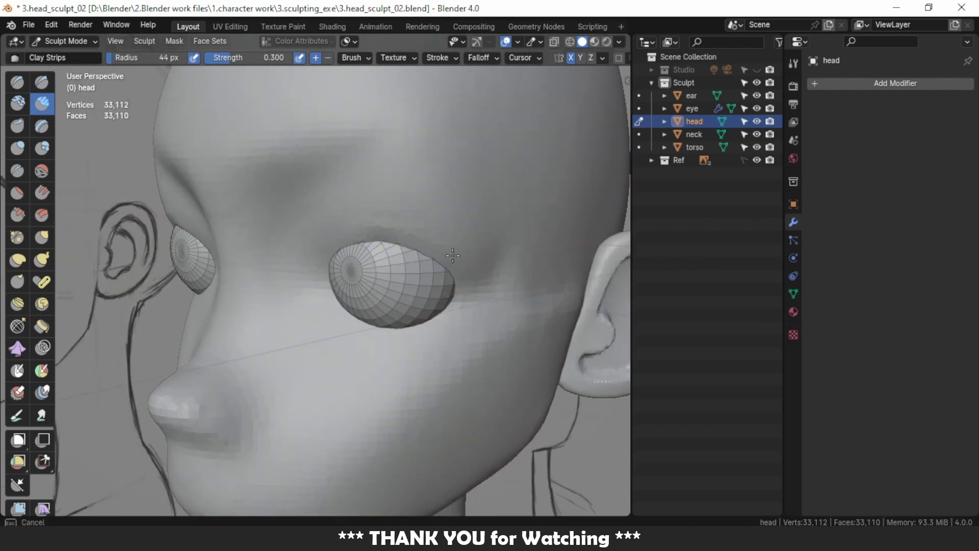
middle_click_drag(453, 255, 289, 305, "alt")
scroll(289, 304, "up", 3)
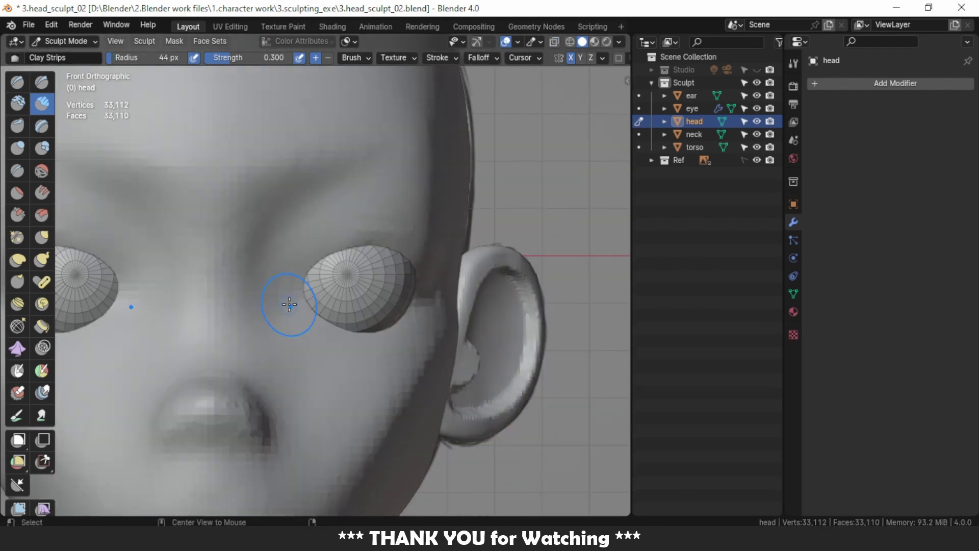
Carve around the eye socket with Draw Sharp, undoing a brief Grab attempt
left_click(46, 86)
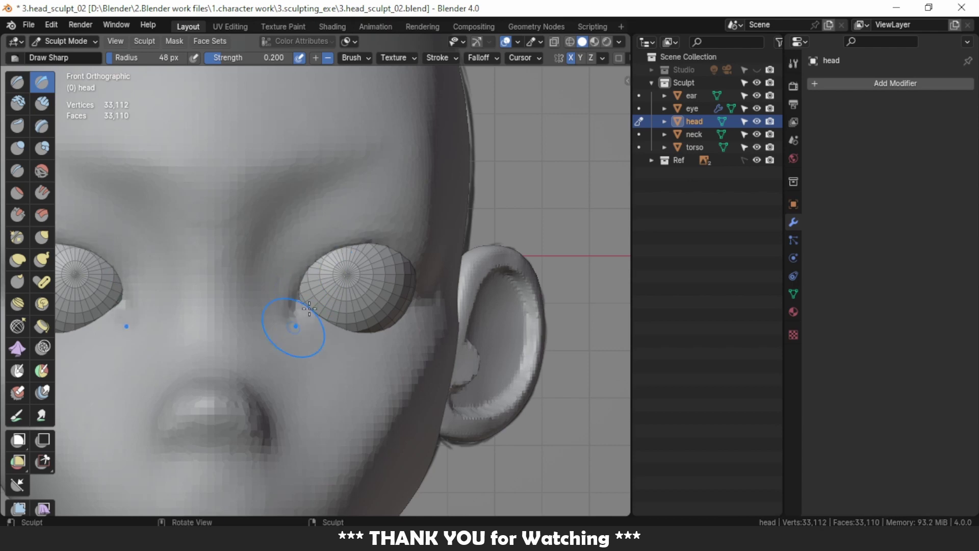
mouse_move(309, 308)
middle_mouse_down()
mouse_move(357, 322)
mouse_move(317, 324)
mouse_move(275, 246)
mouse_move(309, 301)
middle_mouse_up()
key("g")
scroll(301, 306, "down", 3)
scroll(275, 246, "up", 3)
key("ctrl+z")
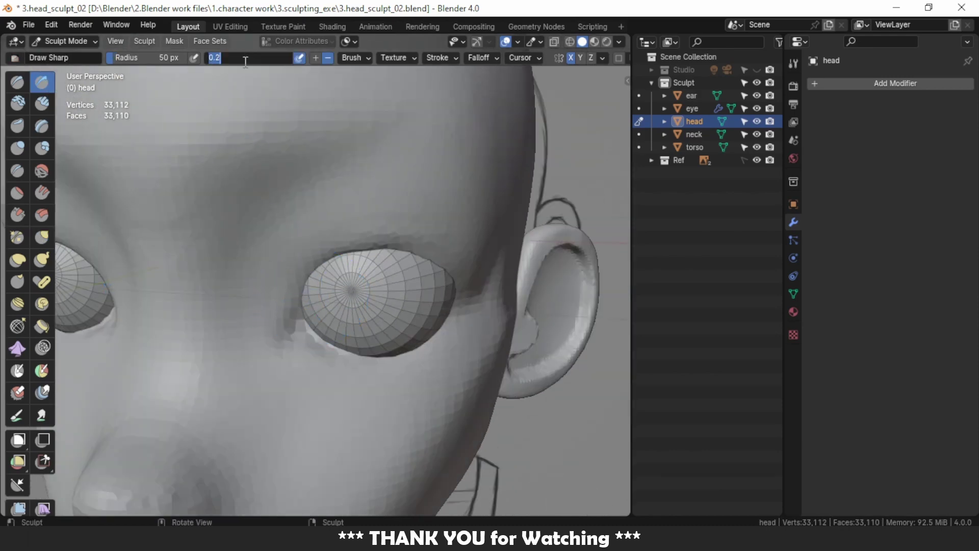
mouse_move(329, 249)
middle_mouse_down()
mouse_move(469, 273)
mouse_move(362, 259)
mouse_move(415, 240)
mouse_move(357, 230)
mouse_move(284, 284)
mouse_move(389, 211)
mouse_move(372, 177)
mouse_move(432, 240)
mouse_move(437, 142)
mouse_move(478, 187)
mouse_move(301, 227)
middle_mouse_up()
Build up the skin around both eyes with Clay Strips and Draw Sharp
key("c")
key("x")
key("c")
middle_click_drag(230, 163, 349, 230)
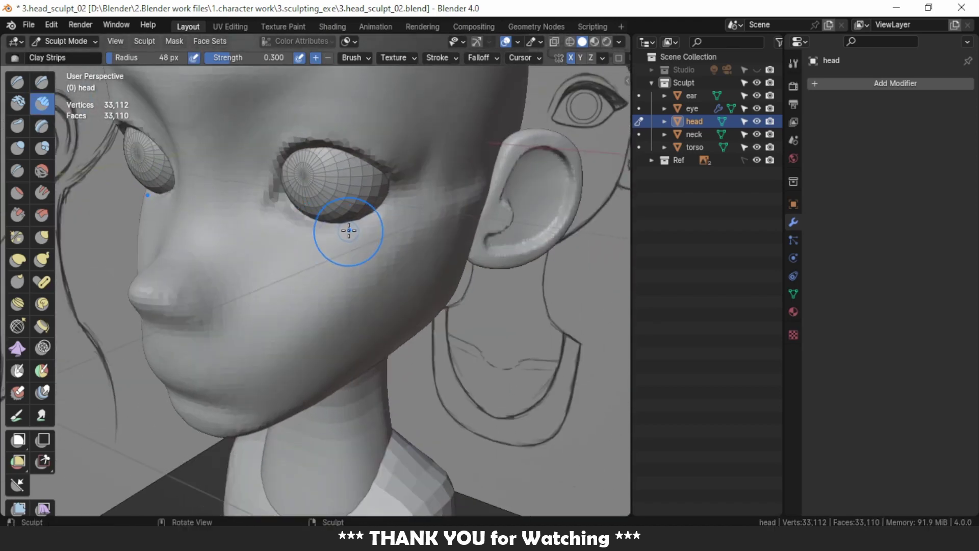
mouse_move(382, 203)
middle_mouse_down()
mouse_move(351, 234)
mouse_move(383, 243)
middle_mouse_up()
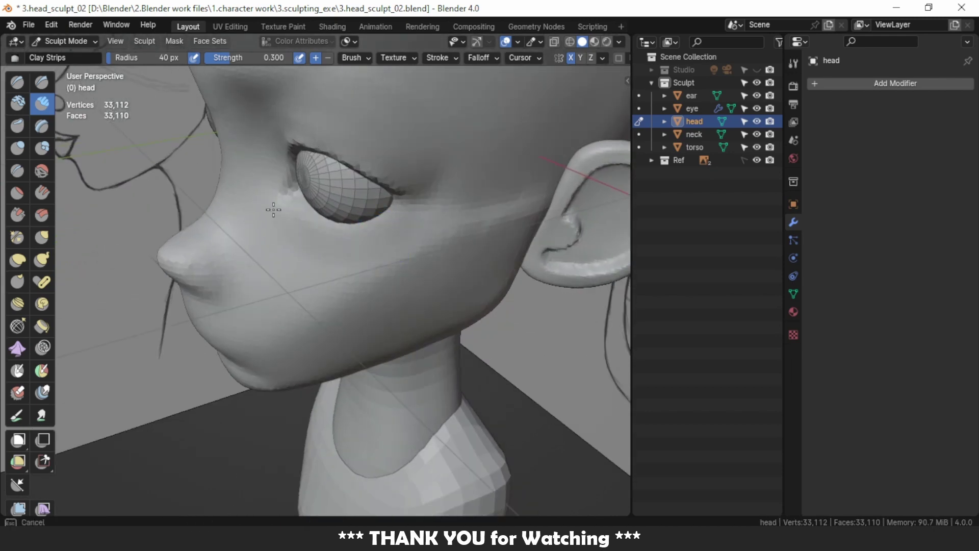
middle_click_drag(273, 209, 346, 213)
scroll(284, 214, "down", 3)
mouse_move(284, 219)
middle_mouse_down()
mouse_move(384, 195)
mouse_move(301, 221)
middle_mouse_up()
scroll(367, 209, "down", 3)
key("KP_3")
scroll(297, 225, "up", 4)
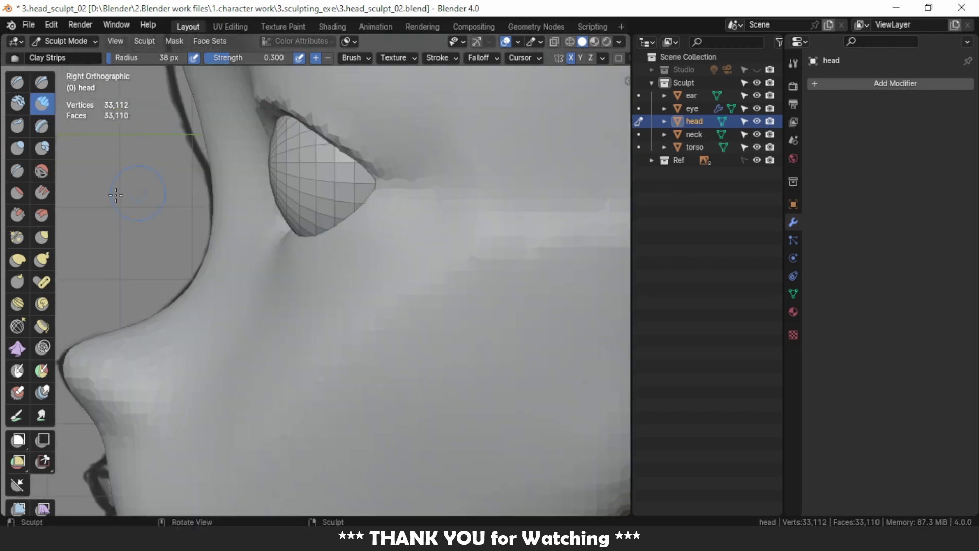
Pull the socket skin over the eyeball with Grab in X-ray view
key("g")
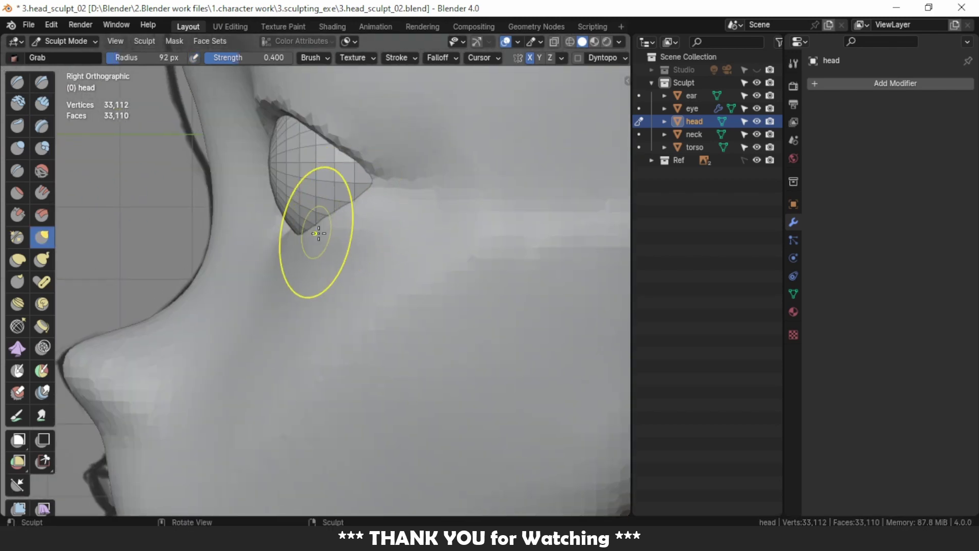
key("alt+z")
key("alt+z")
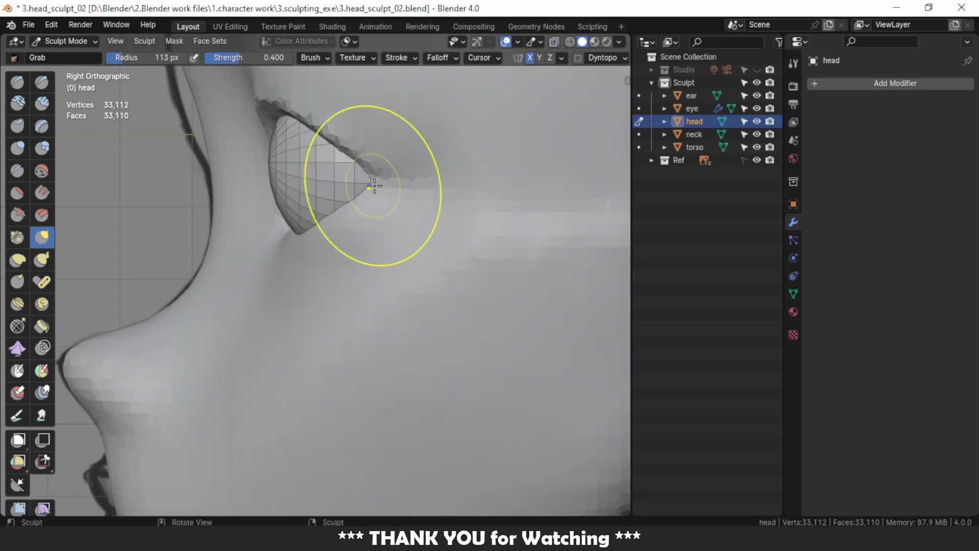
mouse_move(360, 175)
middle_mouse_down()
mouse_move(348, 204)
mouse_move(255, 253)
mouse_move(175, 179)
mouse_move(276, 189)
middle_mouse_up()
scroll(275, 190, "down", 5)
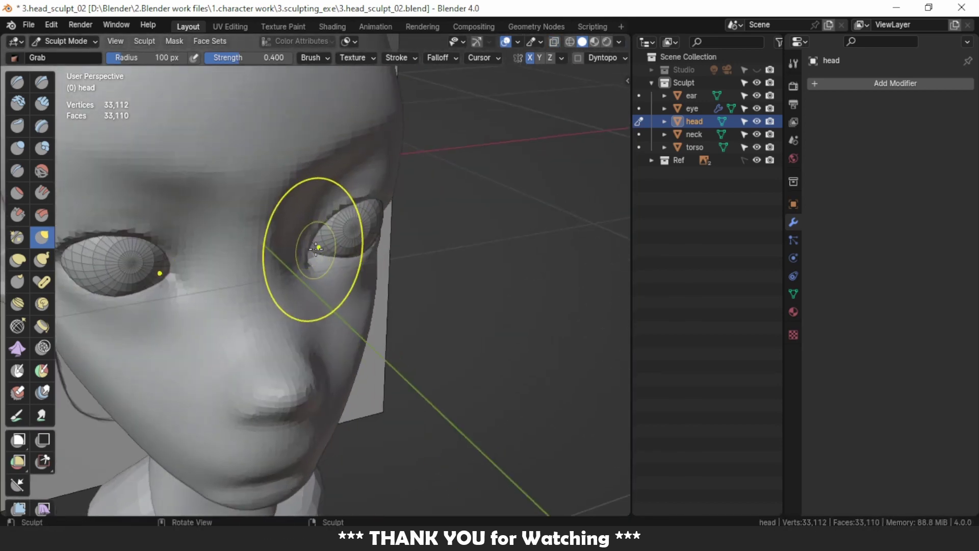
scroll(306, 234, "up", 5)
middle_click_drag(306, 234, 367, 300)
Add clay around the eye with Clay Strips from frontal and three-quarter angles
key("c")
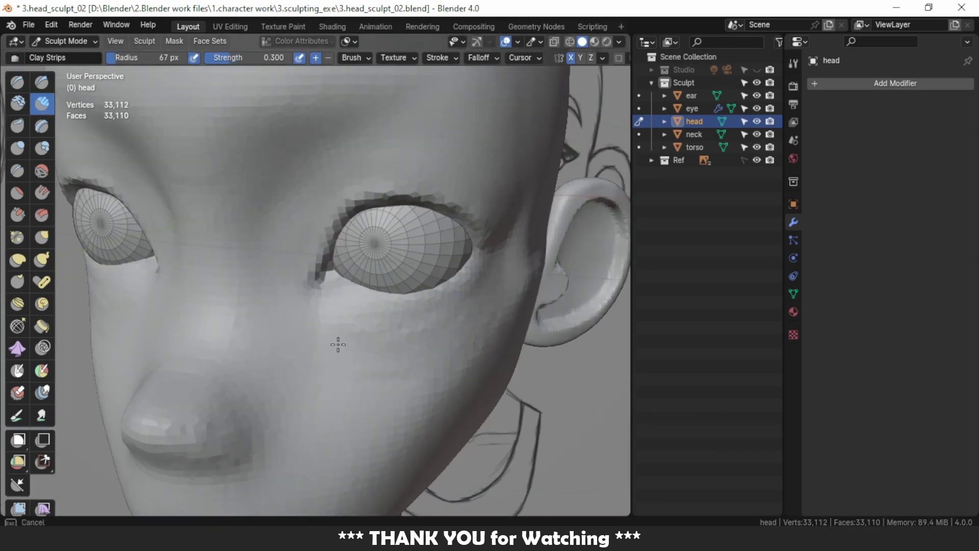
middle_click_drag(372, 360, 389, 338)
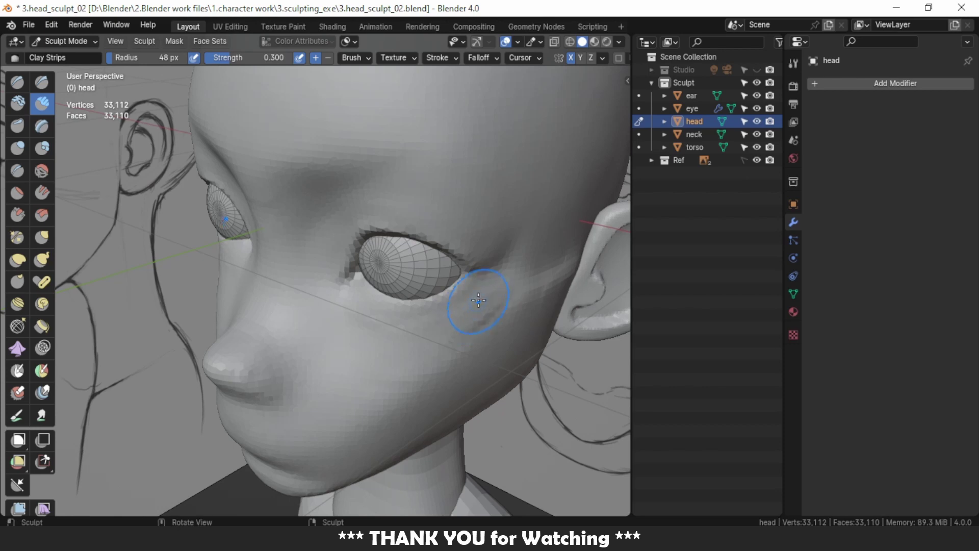
mouse_move(467, 320)
middle_mouse_down()
mouse_move(433, 343)
mouse_move(372, 328)
middle_mouse_up()
scroll(357, 306, "up", 4)
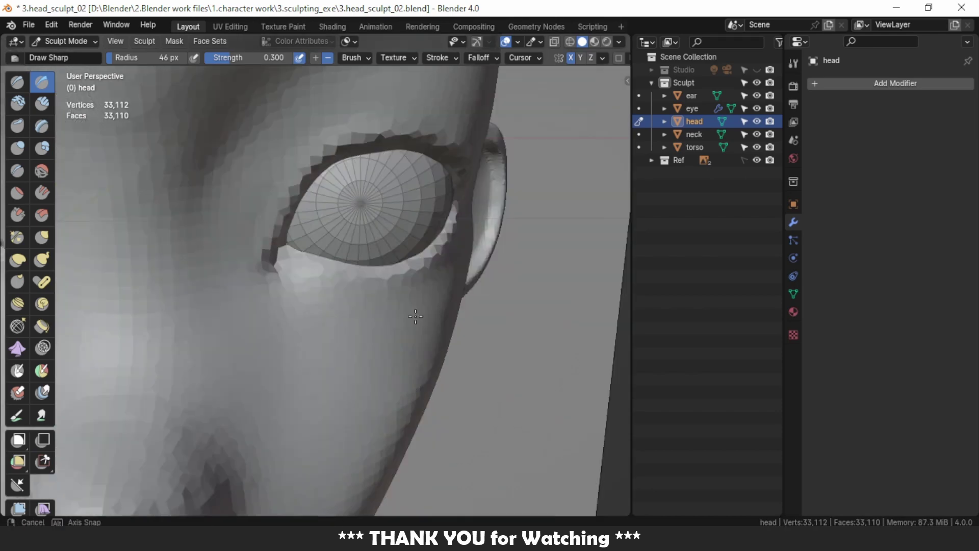
middle_click_drag(462, 314, 89, 182)
mouse_move(298, 249)
middle_mouse_down()
mouse_move(310, 227)
mouse_move(383, 259)
mouse_move(388, 276)
middle_mouse_up()
Pull the eye socket edges with Grab from front and side views
key("g")
scroll(311, 228, "down", 5)
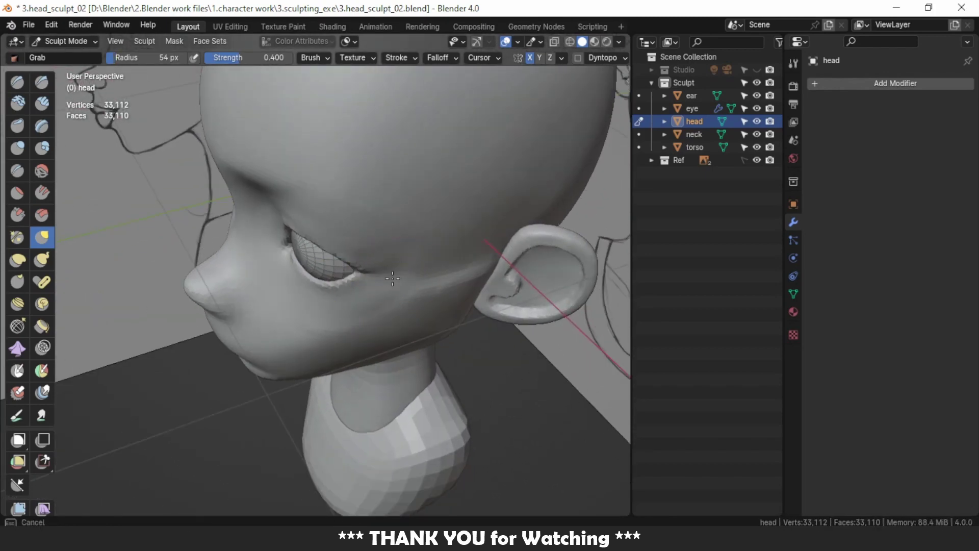
mouse_move(431, 235)
middle_mouse_down()
mouse_move(408, 268)
mouse_move(313, 324)
middle_mouse_up()
scroll(312, 323, "up", 2)
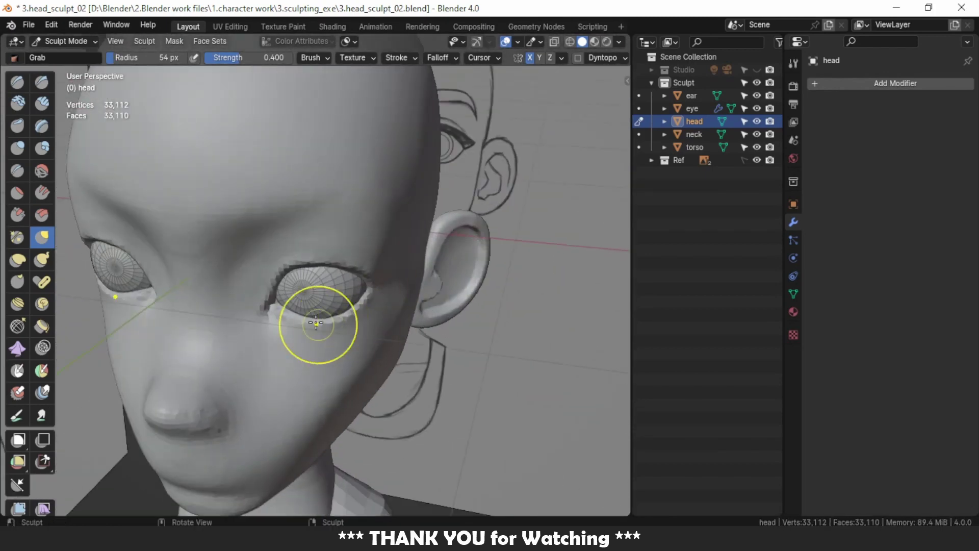
scroll(419, 263, "up", 2)
scroll(419, 262, "down", 2)
scroll(493, 247, "up", 3)
mouse_move(419, 262)
middle_mouse_down()
mouse_move(493, 247)
mouse_move(388, 316)
mouse_move(347, 358)
mouse_move(413, 286)
mouse_move(388, 254)
middle_mouse_up()
scroll(495, 232, "down", 3)
scroll(348, 358, "up", 2)
scroll(413, 286, "up", 2)
scroll(413, 285, "down", 3)
scroll(387, 255, "up", 2)
scroll(372, 197, "up", 2)
Enlarge the Grab brush and shape the area between and around the eyes
mouse_move(372, 197)
middle_mouse_down()
mouse_move(395, 220)
mouse_move(330, 196)
middle_mouse_up()
scroll(405, 202, "down", 3)
scroll(330, 197, "up", 2)
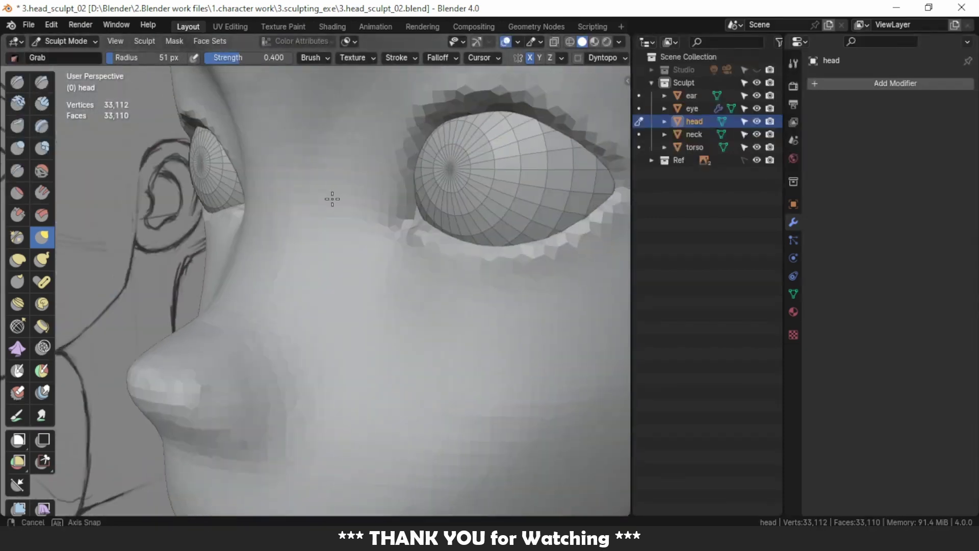
key("bracketright")
key("bracketright")
mouse_move(507, 197)
middle_mouse_down()
mouse_move(530, 156)
mouse_move(397, 184)
middle_mouse_up()
key("bracketright")
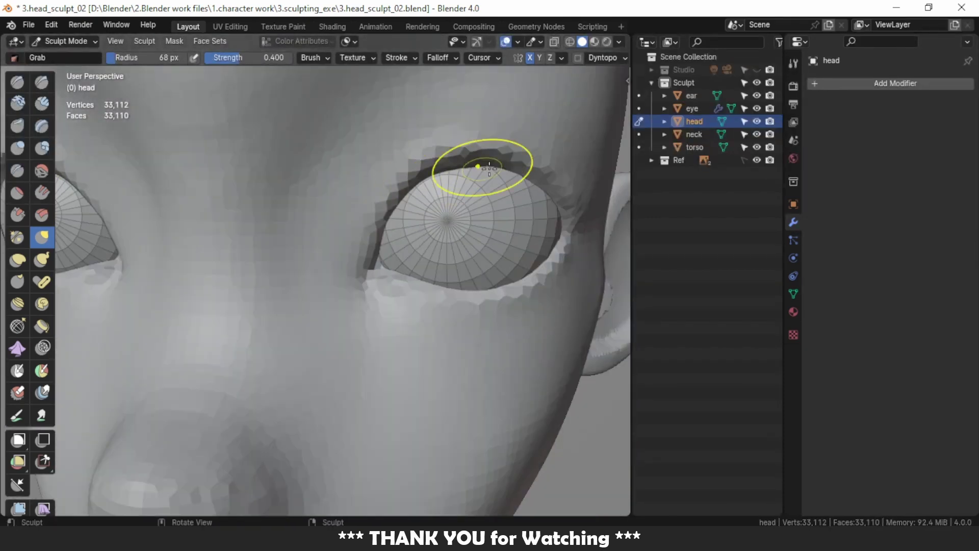
scroll(489, 169, "down", 3)
mouse_move(488, 168)
middle_mouse_down()
mouse_move(385, 223)
mouse_move(365, 181)
middle_mouse_up()
scroll(384, 223, "up", 2)
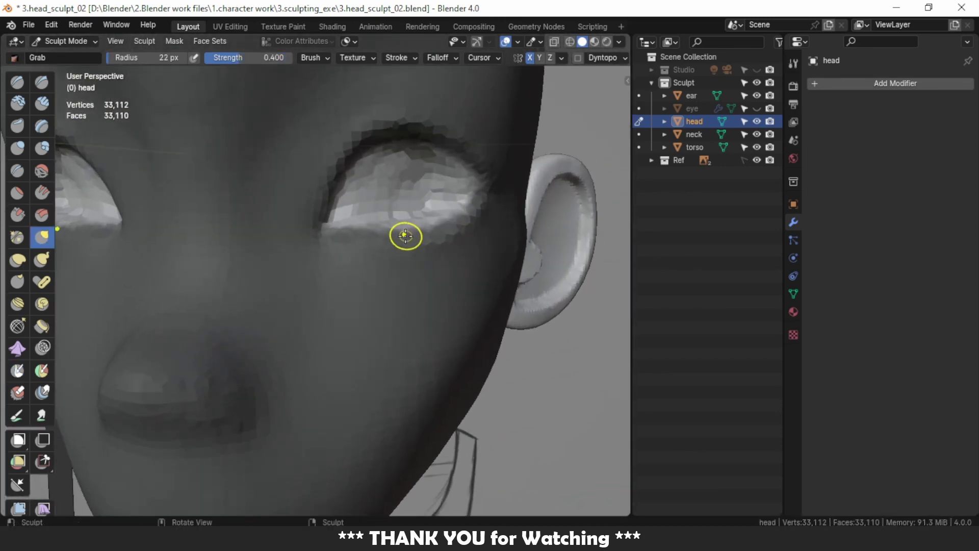
Resize the brush and save the head sculpt file
key("f")
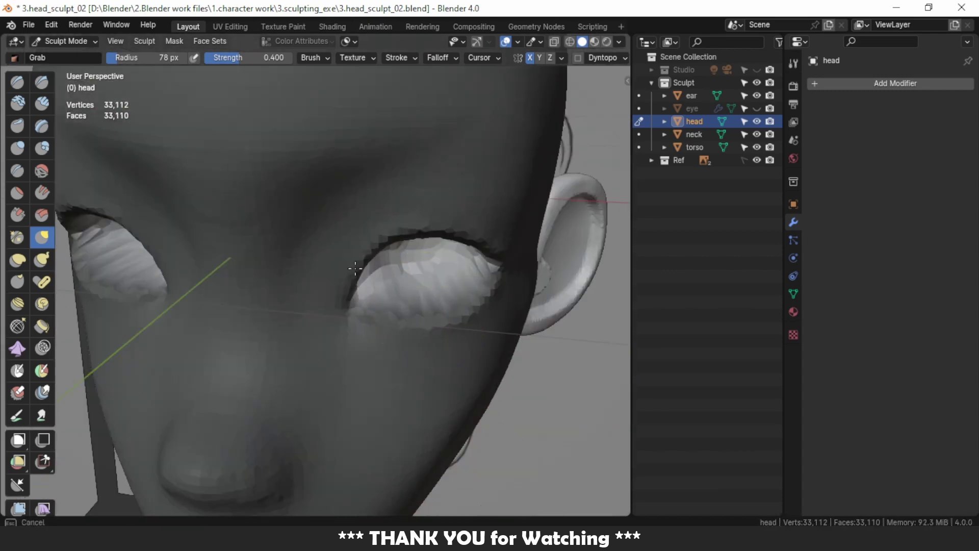
middle_click_drag(356, 267, 398, 258)
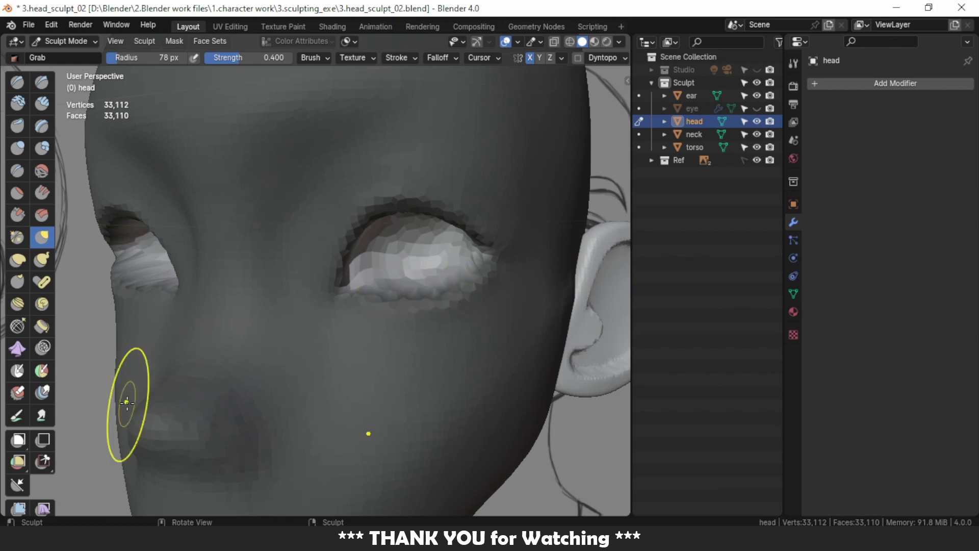
left_click(29, 24)
left_click(50, 104)
scroll(375, 289, "down", 5)
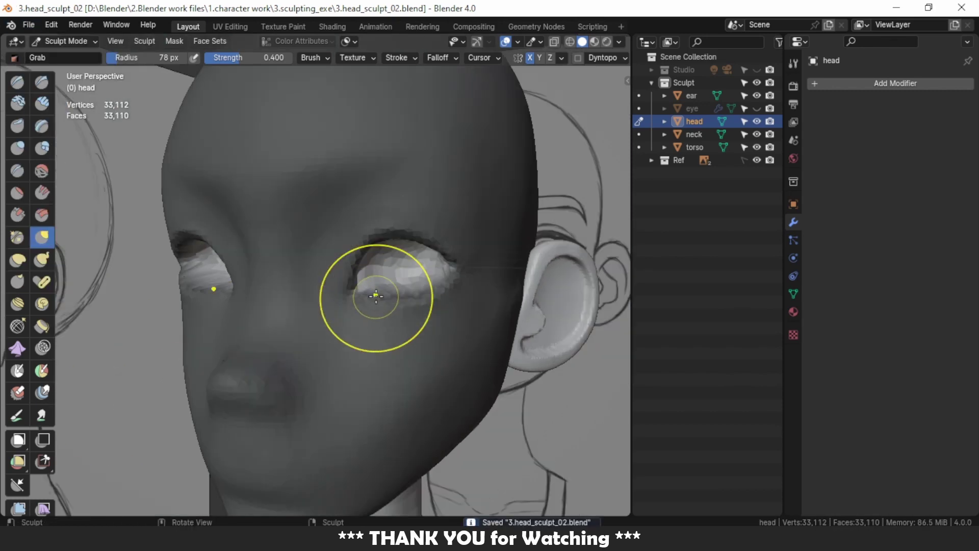
Reshape the right eye socket and unhide the eyeballs in the Outliner
left_click_drag(375, 290, 409, 298)
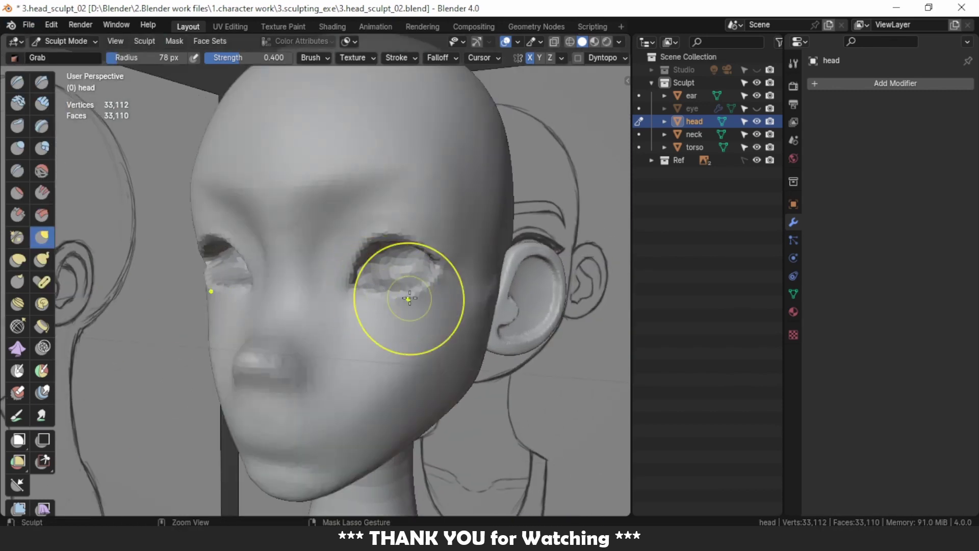
middle_click_drag(409, 298, 410, 275, "ctrl")
left_click(756, 108)
mouse_move(367, 306)
middle_mouse_down()
mouse_move(400, 320)
mouse_move(383, 323)
middle_mouse_up()
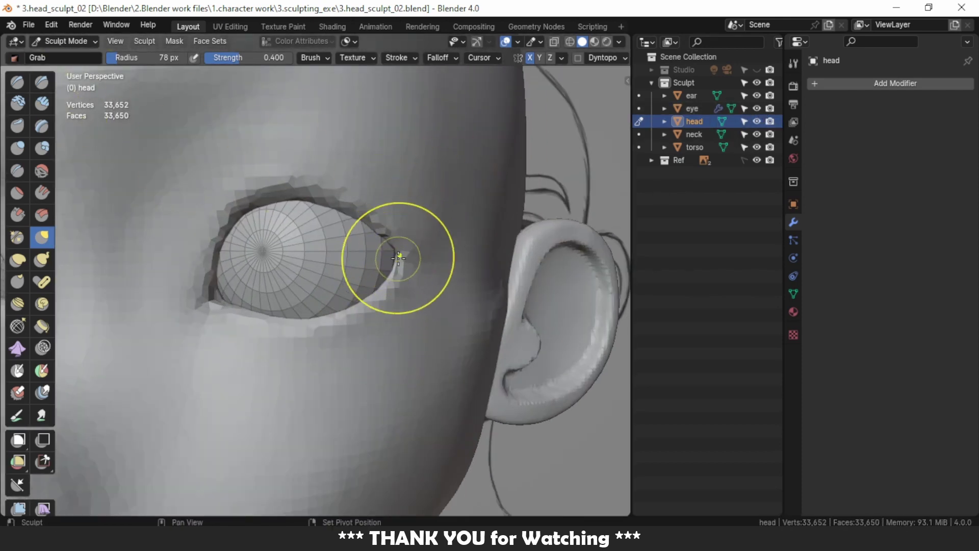
middle_click_drag(398, 258, 390, 247)
Refine the outer eye corners with Grab and Draw Sharp in Right Orthographic view
key("shift+x")
key("g")
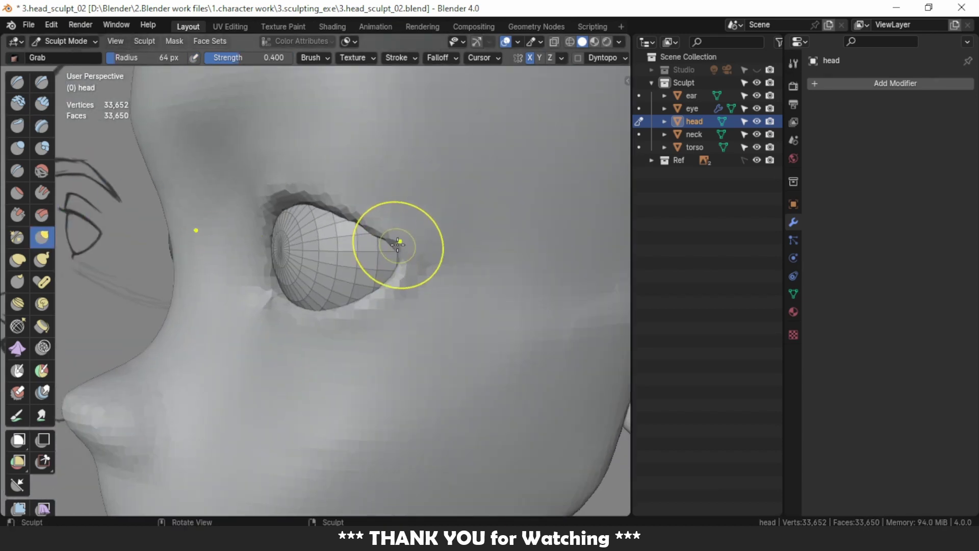
key("KP_3")
scroll(406, 266, "up", 4)
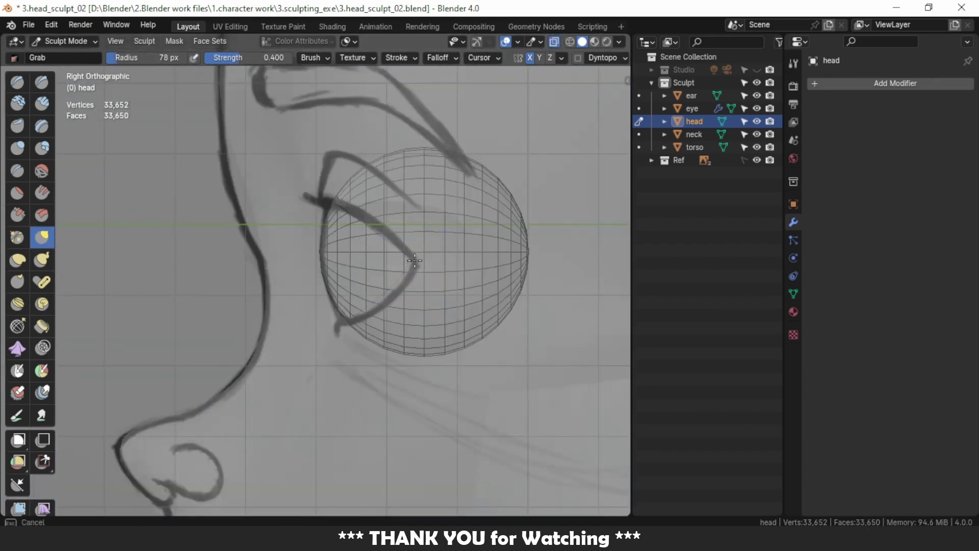
key("f")
left_click(380, 306)
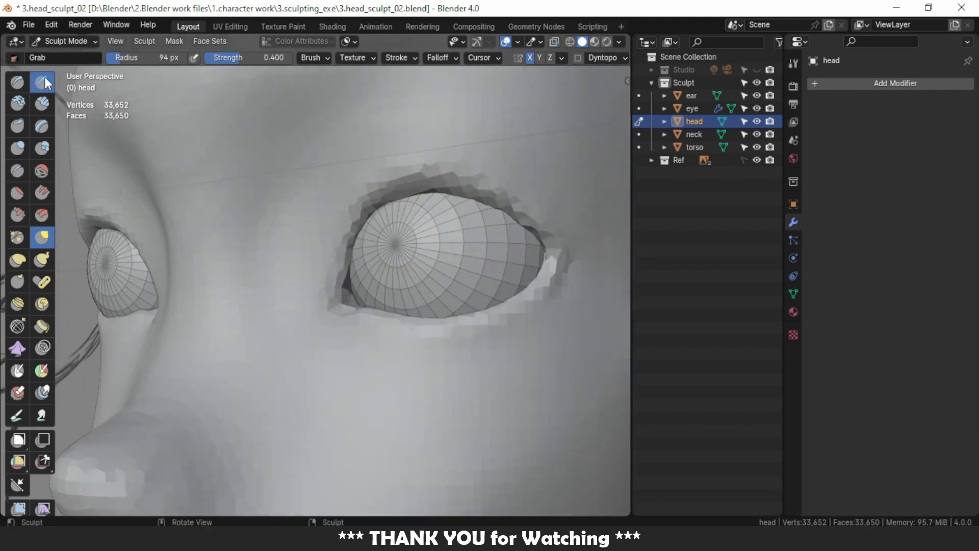
left_click(42, 82)
middle_click_drag(387, 198, 443, 189)
mouse_move(524, 203)
middle_mouse_down("ctrl")
mouse_move(426, 169)
mouse_move(328, 252)
mouse_move(376, 229)
mouse_move(323, 283)
middle_mouse_up("ctrl")
scroll(324, 284, "up", 4)
Compare the nose to the reference in X-ray and carve a nostril with doubled brush size
key("KP_1")
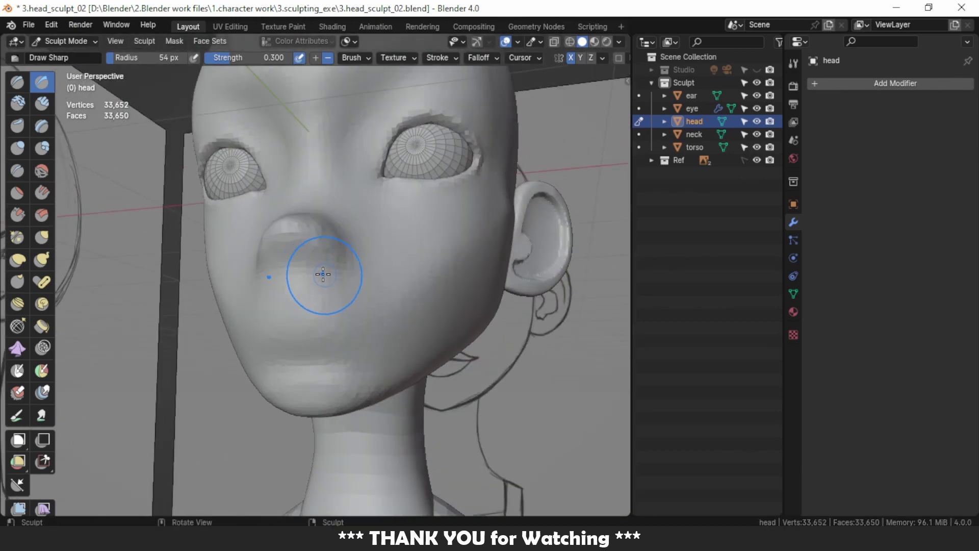
scroll(305, 270, "down", 2)
scroll(328, 284, "up", 4)
key("alt+z")
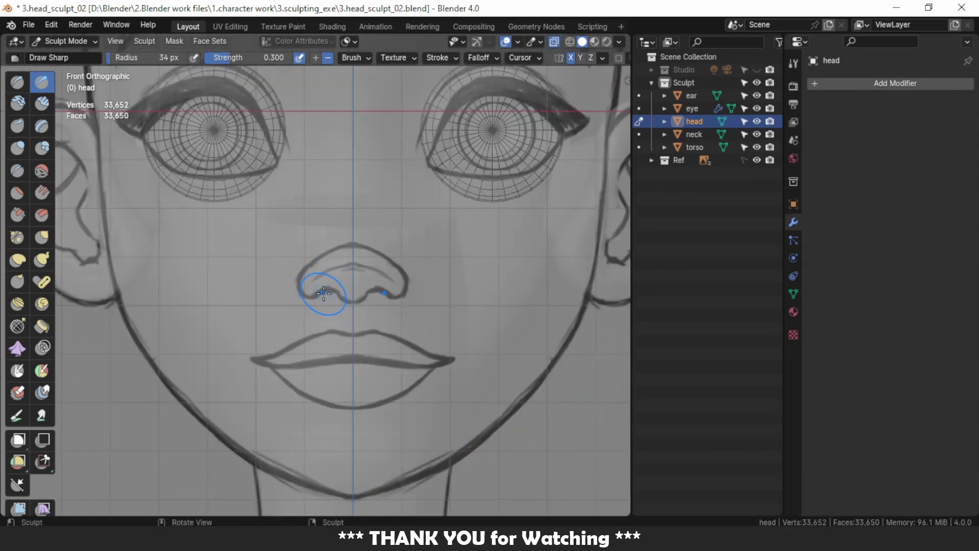
key("alt+z")
middle_click_drag(317, 294, 303, 292)
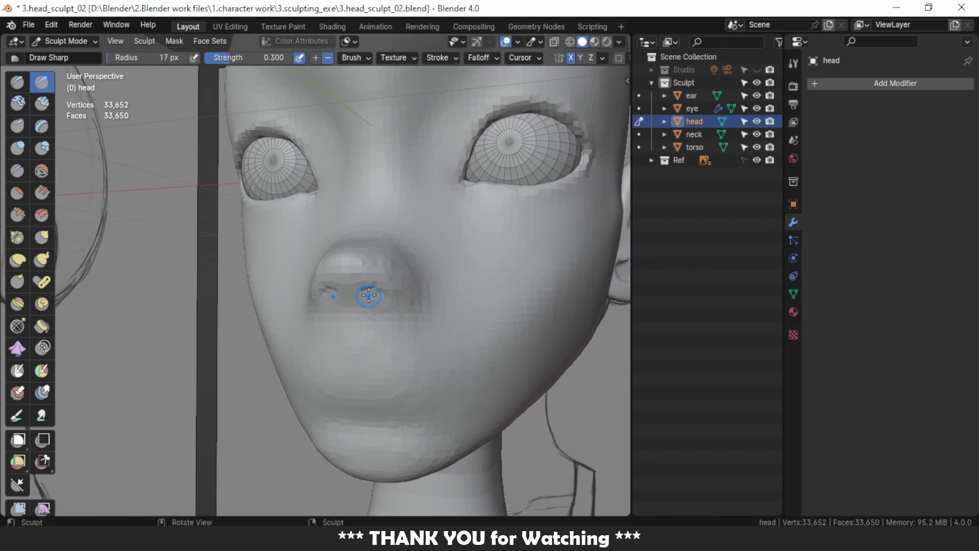
scroll(369, 295, "down", 3)
key("f")
left_click(378, 323)
scroll(378, 324, "up", 4)
scroll(363, 283, "down", 1)
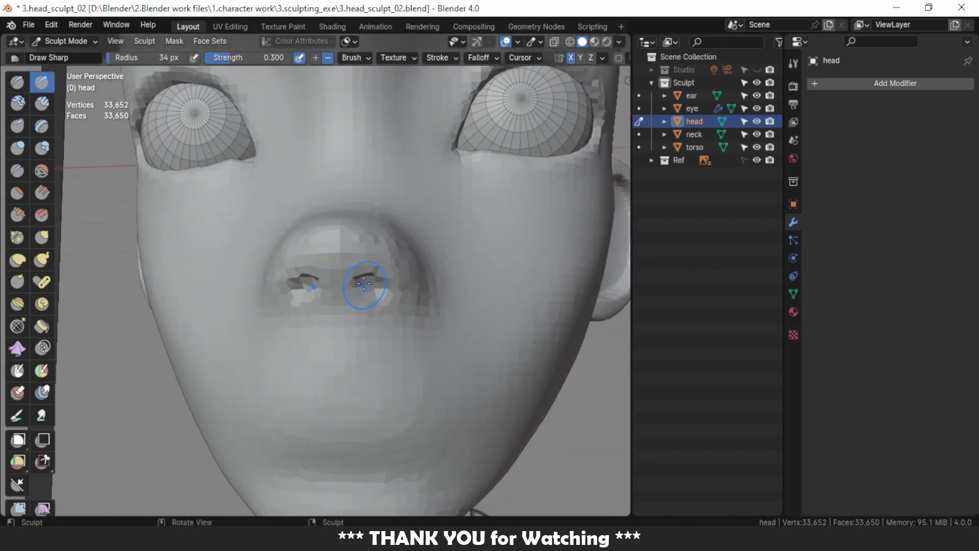
Shape the nose profile with Grab in the right side view
middle_click_drag(364, 283, 375, 316)
key("g")
key("KP_3")
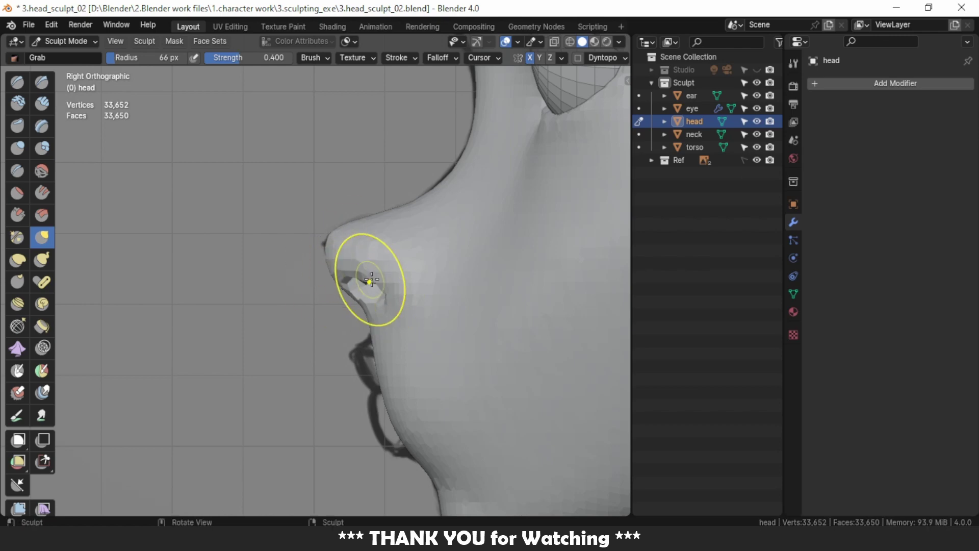
middle_click_drag(371, 280, 387, 240)
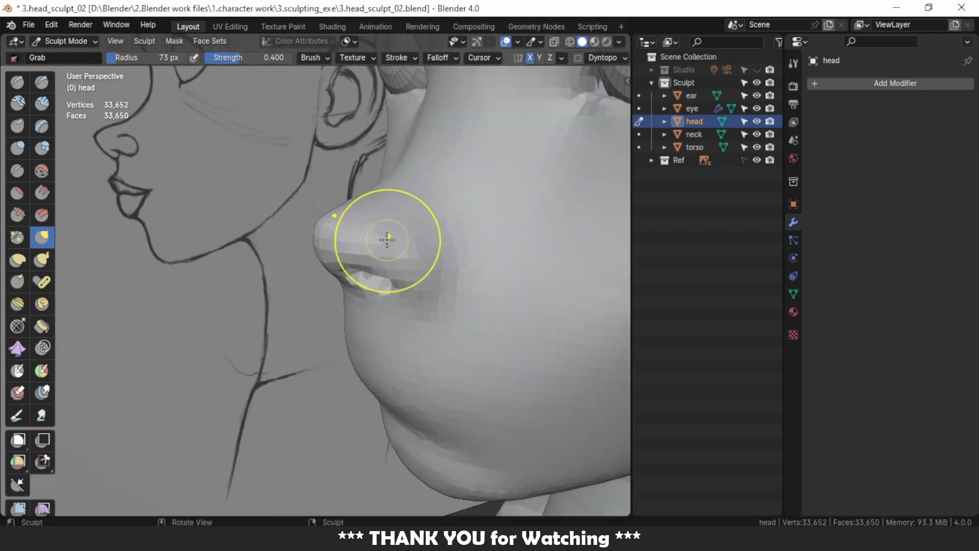
key("KP_3")
mouse_move(451, 180)
middle_mouse_down()
mouse_move(441, 283)
mouse_move(356, 258)
mouse_move(404, 306)
mouse_move(386, 302)
mouse_move(415, 225)
mouse_move(485, 280)
mouse_move(111, 230)
middle_mouse_up()
Pull the nostril edge into shape with Grab, checking it from below
left_click(42, 81)
left_click(42, 237)
scroll(394, 284, "up", 2)
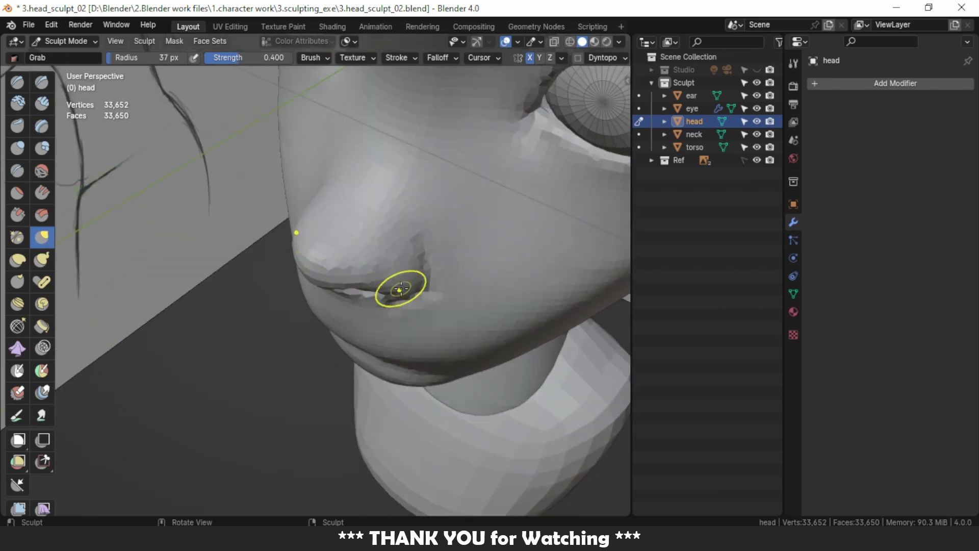
left_click_drag(393, 283, 379, 293)
mouse_move(389, 291)
middle_mouse_down()
mouse_move(393, 265)
mouse_move(349, 273)
mouse_move(360, 272)
mouse_move(328, 201)
middle_mouse_up()
scroll(393, 266, "up", 2)
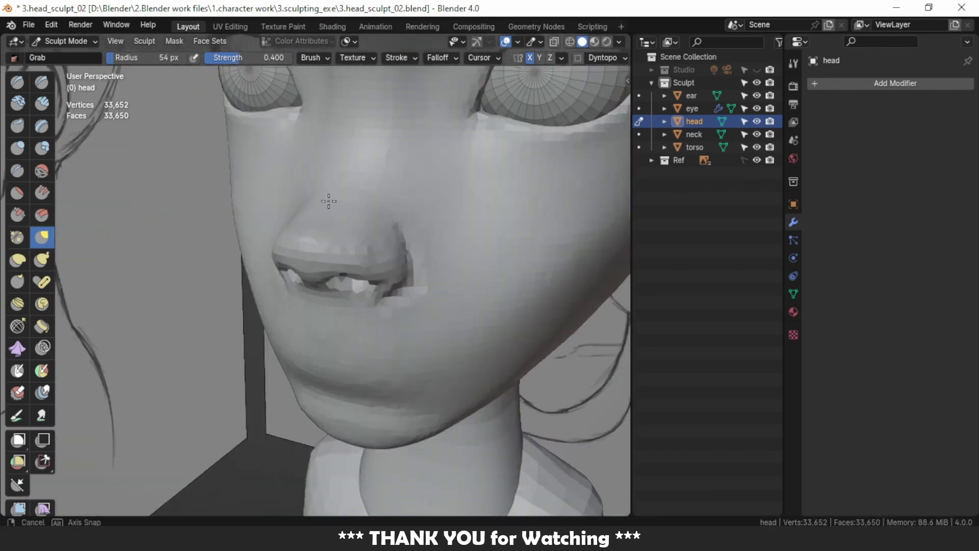
scroll(361, 266, "up", 2)
middle_click_drag(360, 266, 350, 273)
Compare the nose against the reference in front view, then angle up at the nostrils
key("KP_1")
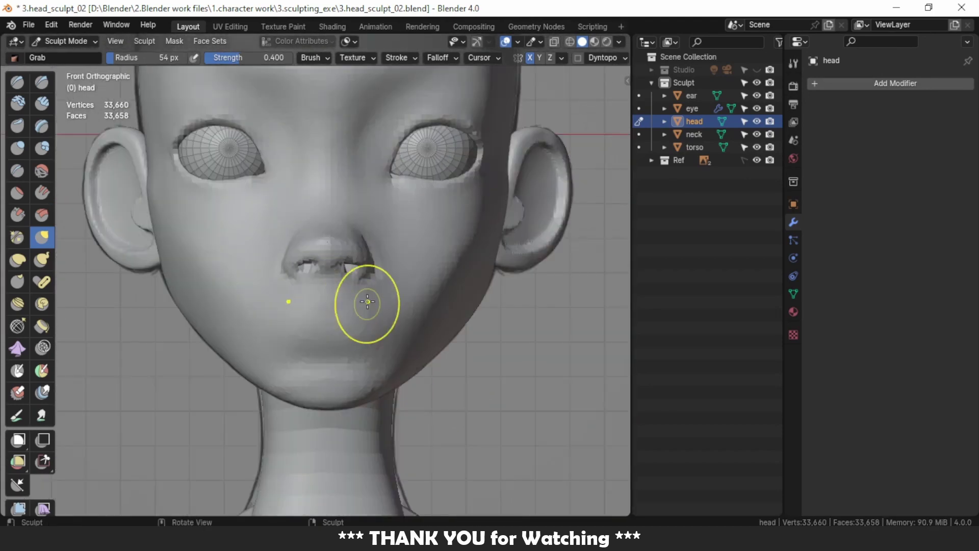
key("alt+z")
scroll(367, 248, "up", 2)
key("alt+z")
scroll(381, 303, "up", 2)
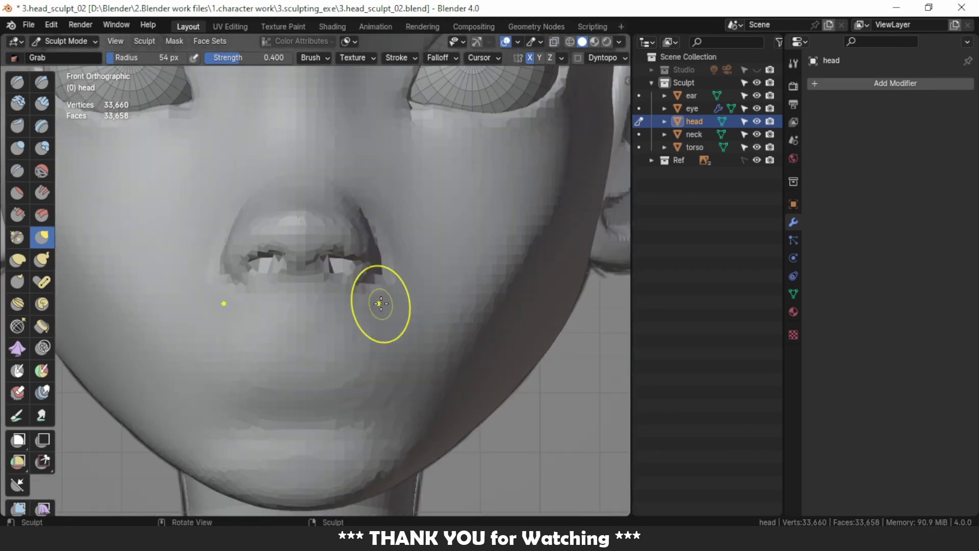
mouse_move(381, 304)
middle_mouse_down()
mouse_move(338, 251)
mouse_move(316, 266)
mouse_move(336, 255)
middle_mouse_up()
Pull the nose underside into shape with Grab in right side profile
left_click(41, 81)
key("g")
scroll(354, 274, "up", 2)
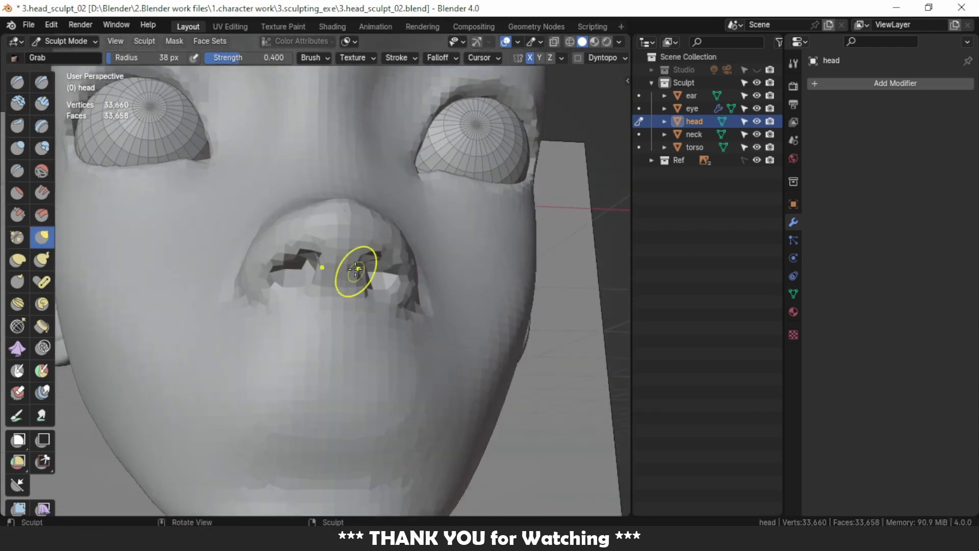
scroll(428, 222, "up", 1)
mouse_move(438, 260)
middle_mouse_down()
mouse_move(386, 192)
mouse_move(399, 212)
mouse_move(437, 225)
middle_mouse_up()
key("KP_3")
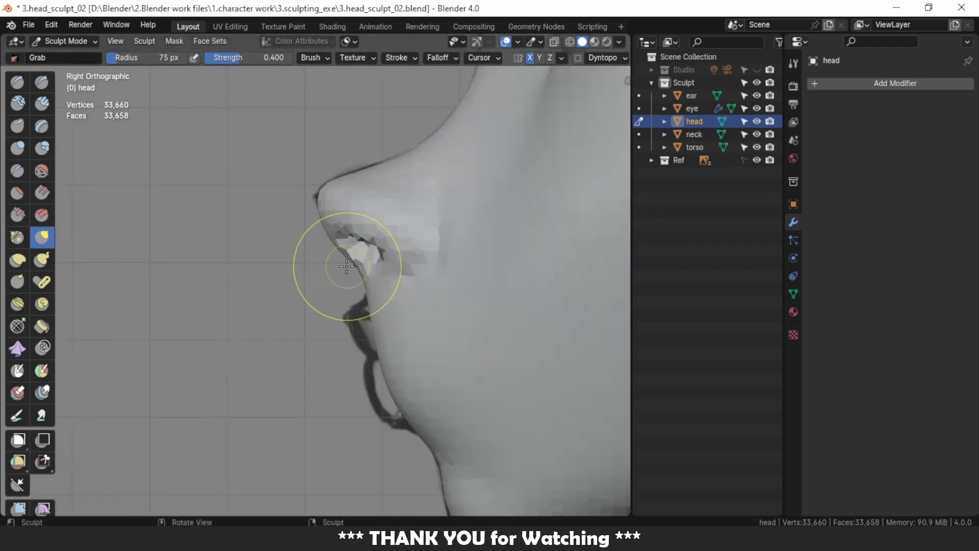
left_click_drag(360, 222, 324, 207)
Select Draw Sharp and show the reference lips through the head with X-ray
mouse_move(358, 167)
middle_mouse_down()
mouse_move(428, 186)
mouse_move(437, 218)
mouse_move(423, 239)
mouse_move(379, 174)
mouse_move(306, 192)
middle_mouse_up()
scroll(415, 251, "down", 4)
scroll(326, 226, "up", 2)
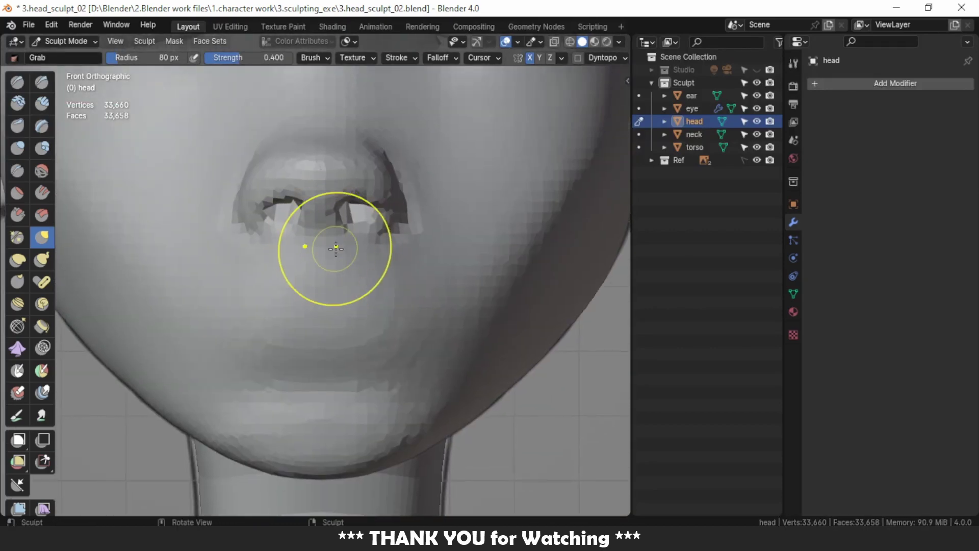
left_click(49, 85)
key("alt+z")
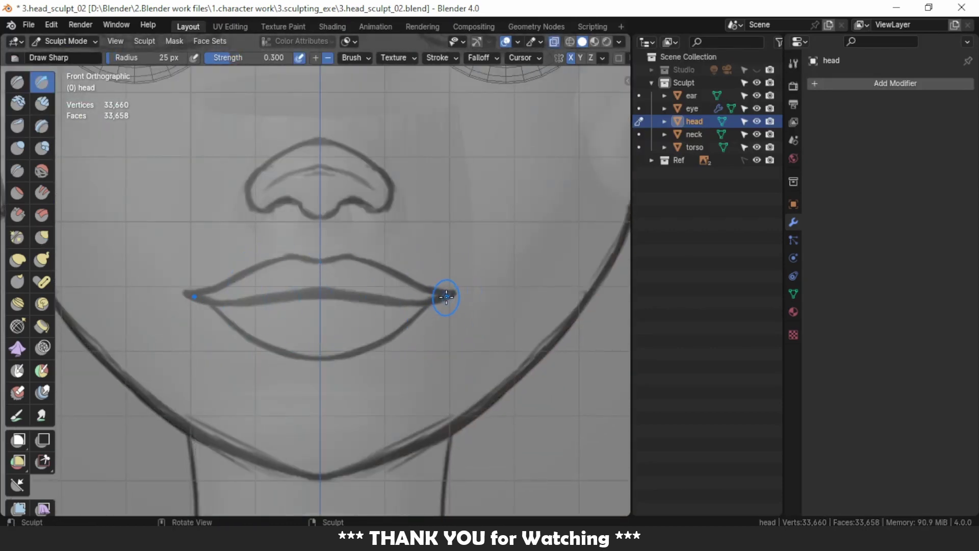
key("alt+z")
Line up the mouth crease with the reference lips in Front Orthographic using X-ray
key("alt+z")
middle_click_drag(445, 299, 432, 304)
key("alt+z")
key("KP_1")
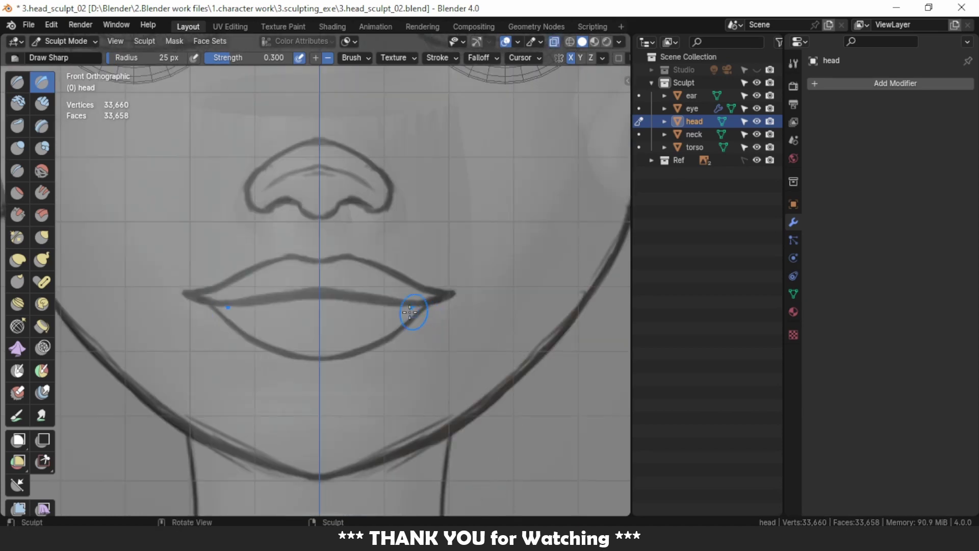
key("alt+z")
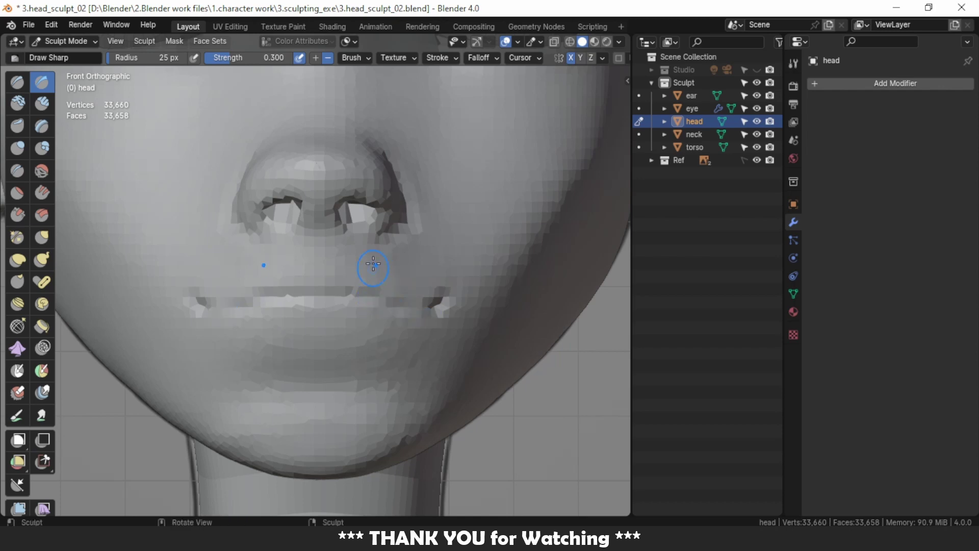
scroll(372, 264, "down", 2)
middle_click_drag(337, 293, 367, 306)
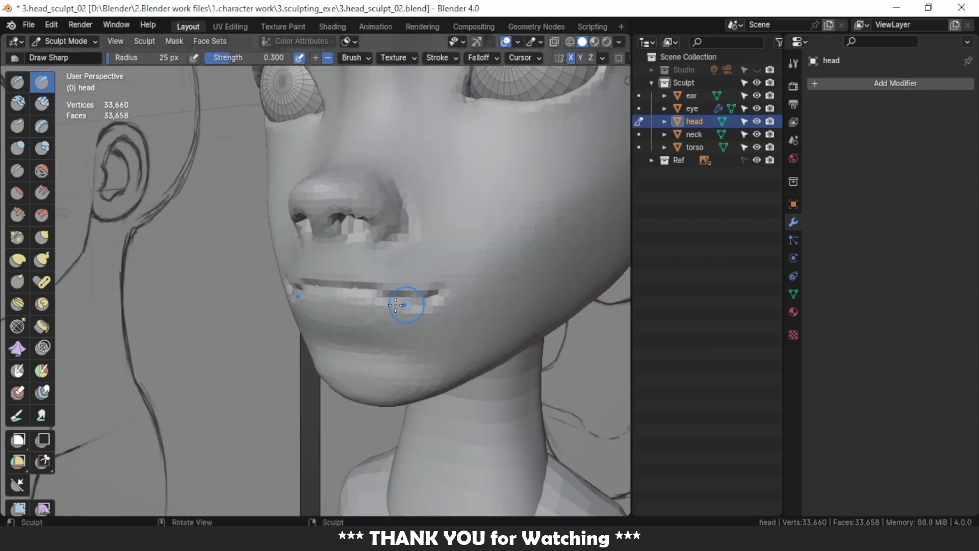
key("KP_1")
key("alt+z")
key("alt+z")
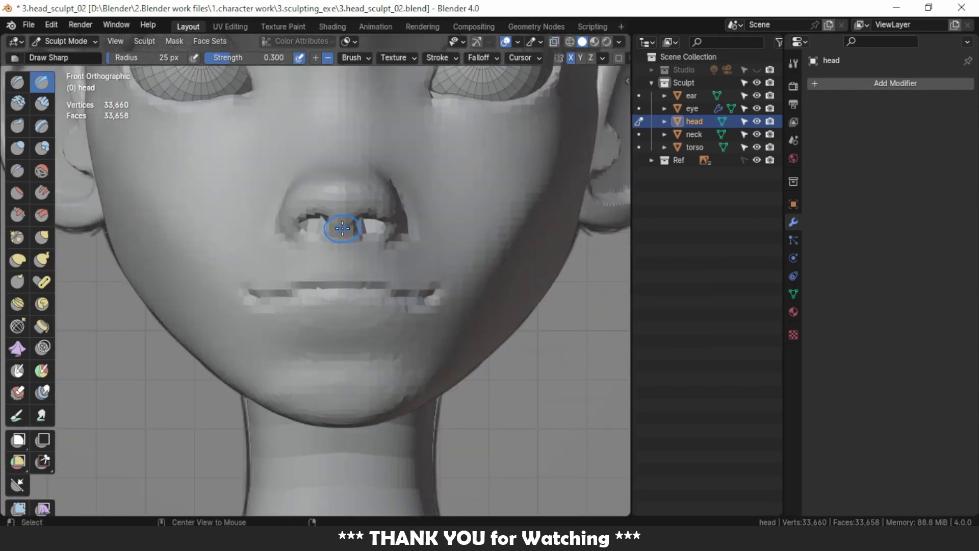
Pull the lips forward into profile with Grab in Right Orthographic
left_click(42, 237)
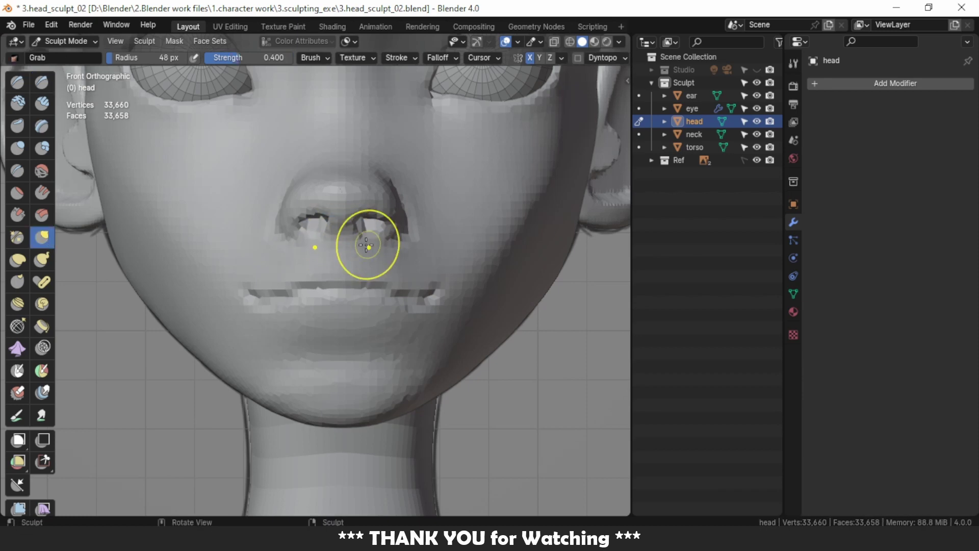
key("KP_3")
scroll(376, 296, "up", 1)
middle_click_drag(350, 321, 295, 312, "shift")
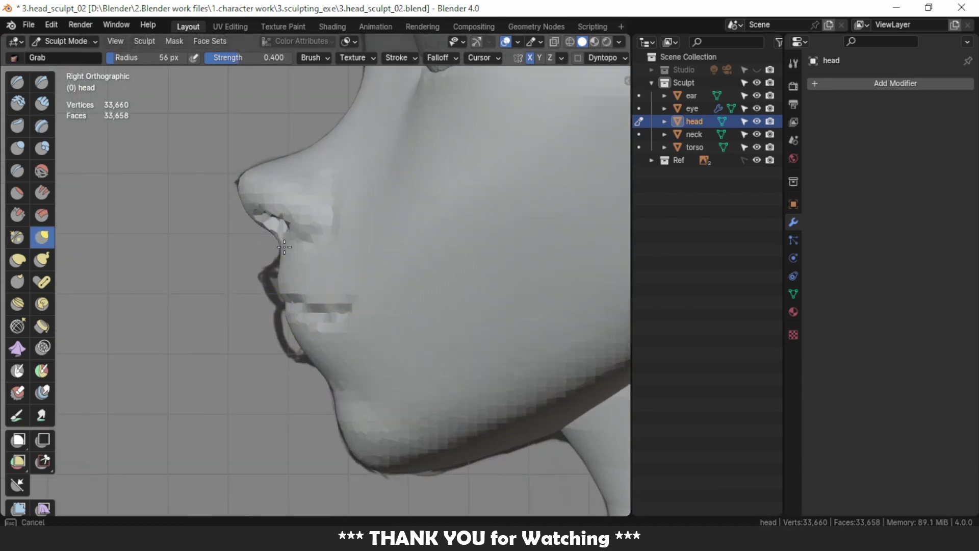
mouse_move(295, 345)
middle_mouse_down()
mouse_move(283, 342)
mouse_move(245, 267)
mouse_move(317, 284)
mouse_move(234, 256)
mouse_move(359, 302)
mouse_move(332, 285)
middle_mouse_up()
scroll(234, 255, "down", 5)
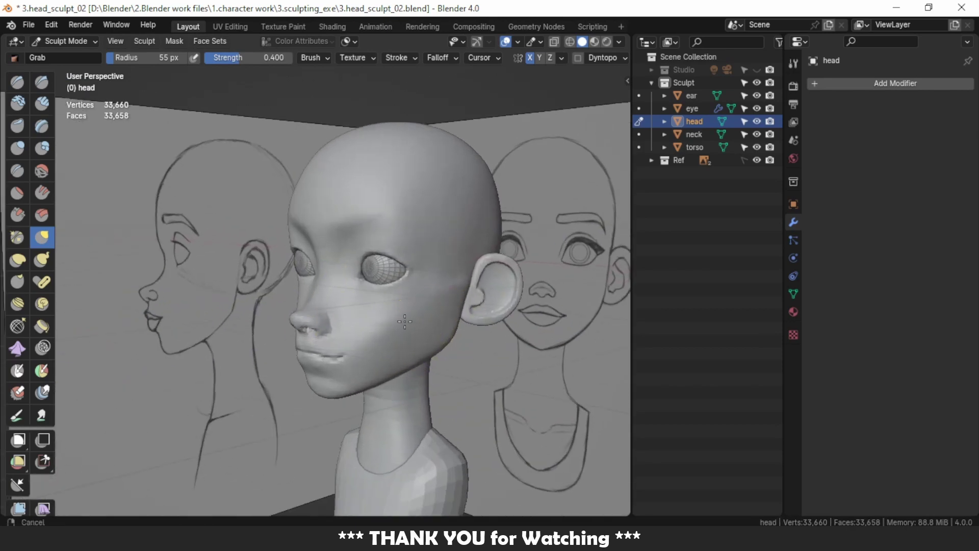
scroll(393, 277, "up", 5)
Make the ear the sculpt target and pick a slightly enlarged Mask brush
middle_click_drag(393, 278, 224, 265, "shift")
key("alt+q")
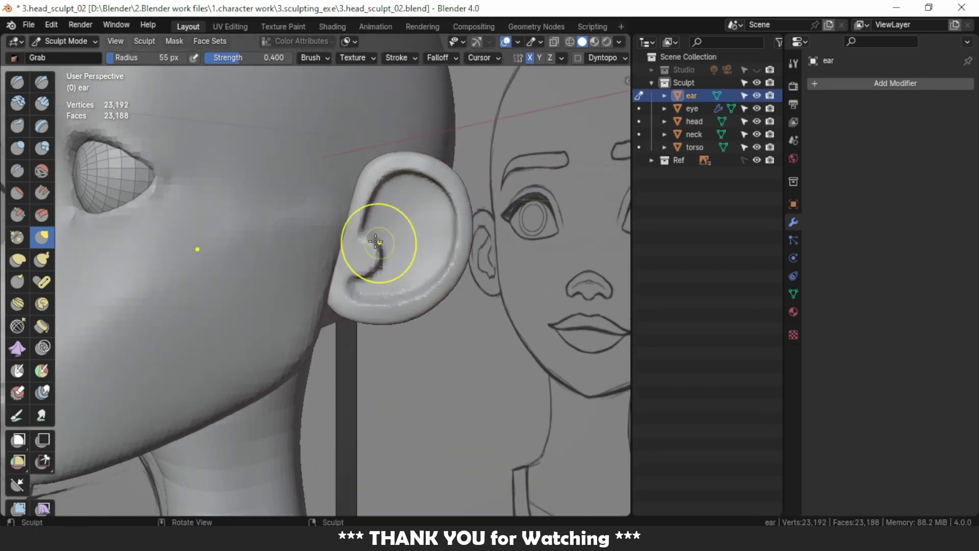
key("m")
middle_click_drag(387, 235, 400, 214)
scroll(401, 205, "up", 2)
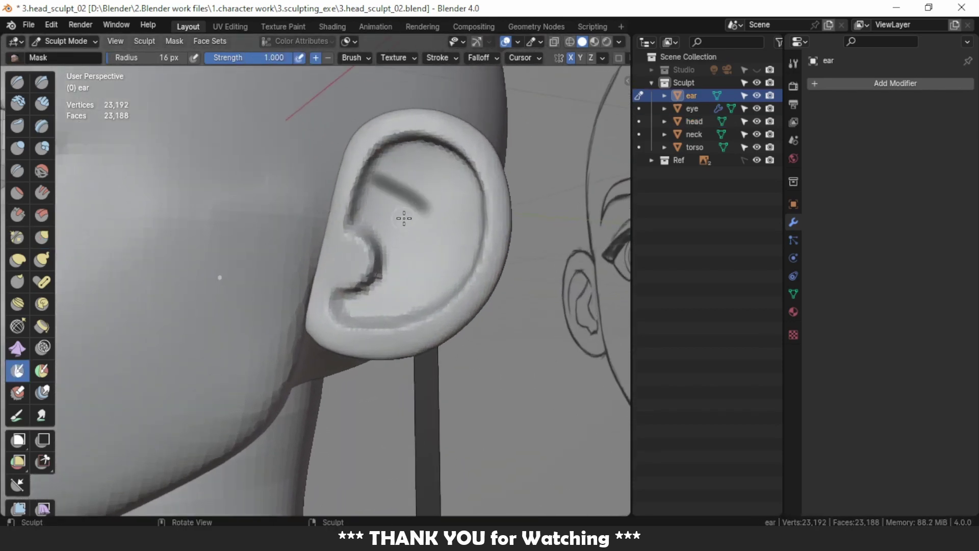
key("bracketright")
key("bracketright")
Mask the upper and lower inner ear, shrinking the brush for the lower part
left_click_drag(373, 175, 466, 189)
left_click_drag(396, 176, 448, 245)
middle_click_drag(449, 245, 458, 262)
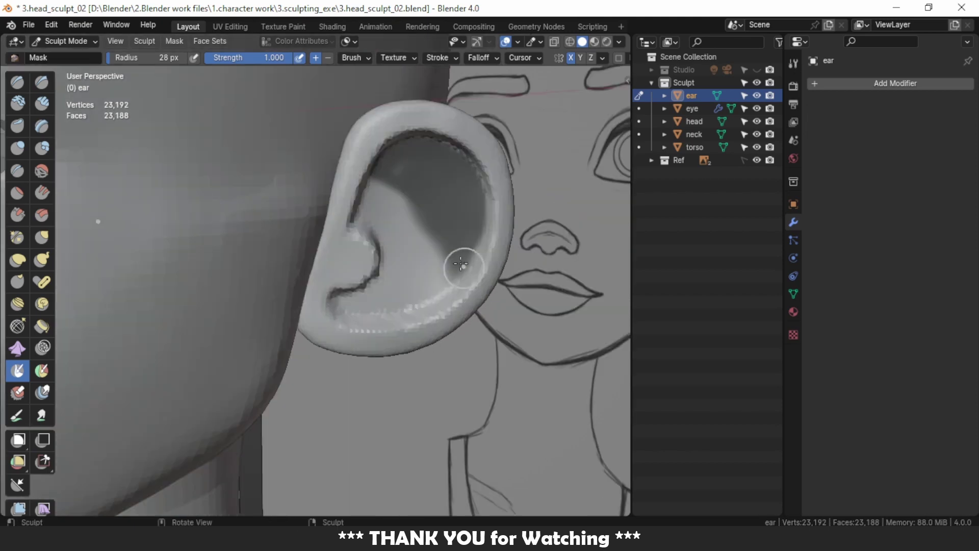
left_click_drag(459, 262, 423, 209)
key("bracketleft")
key("bracketleft")
left_click_drag(398, 297, 339, 304)
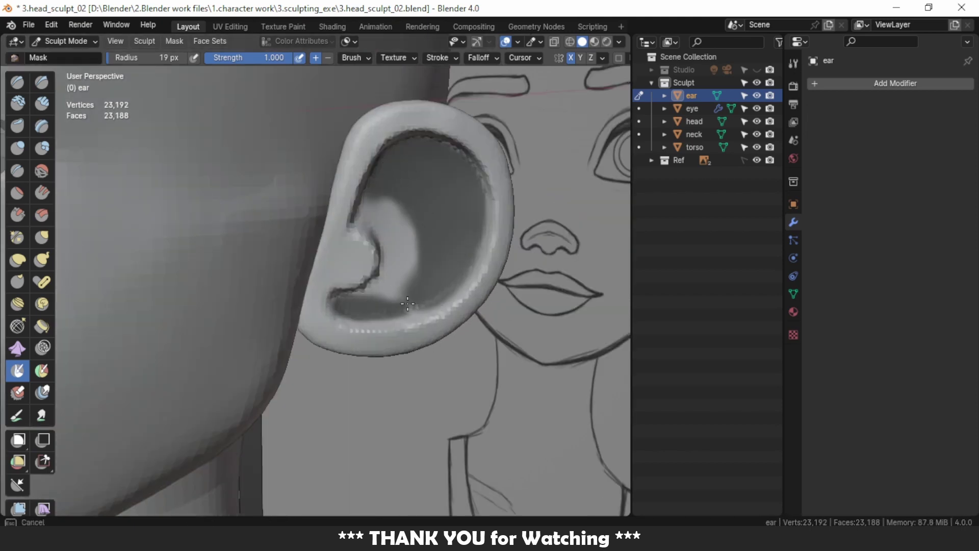
Inspect the masked ear from several angles against the reference, then select Grab
mouse_move(339, 303)
middle_mouse_down()
mouse_move(368, 224)
mouse_move(432, 151)
middle_mouse_up()
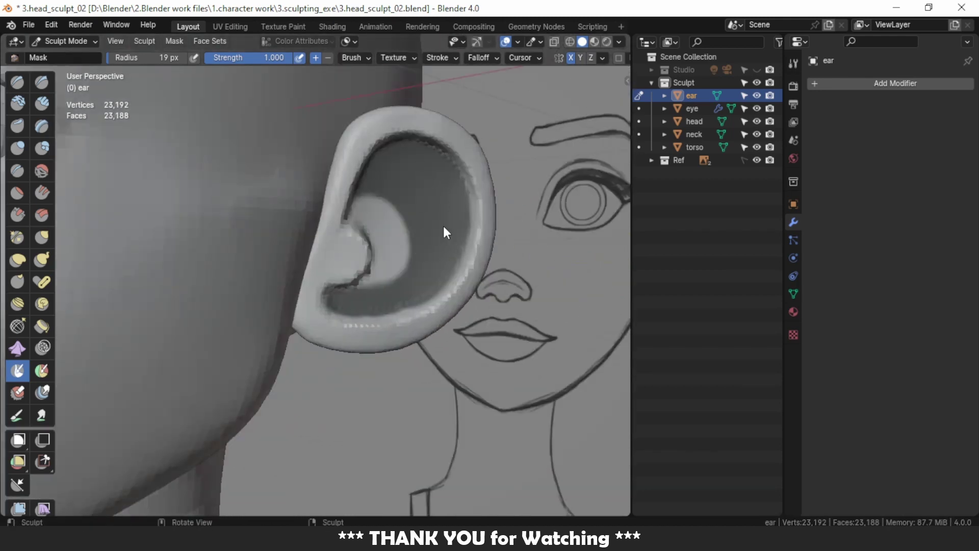
scroll(443, 226, "down", 3)
middle_click_drag(443, 226, 357, 265)
scroll(329, 280, "up", 3)
scroll(291, 271, "up", 1)
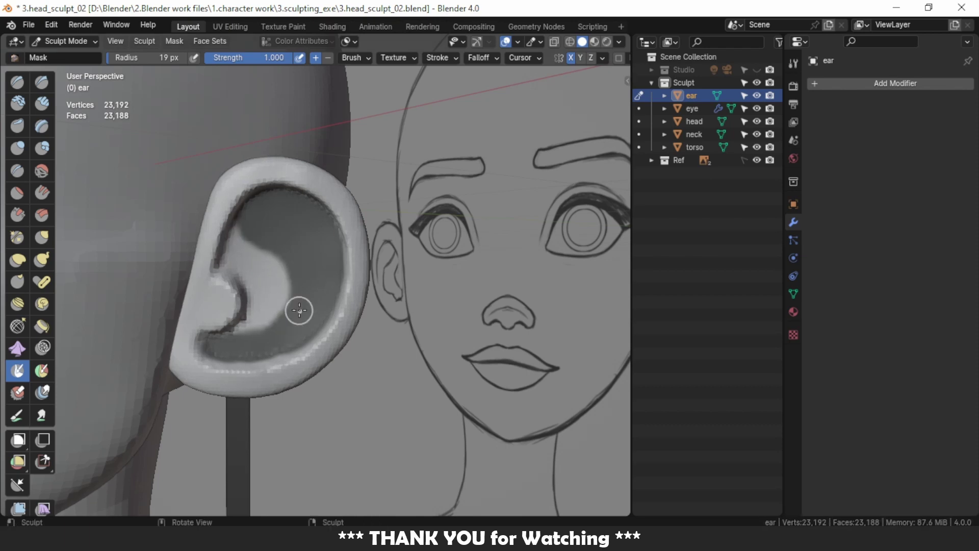
mouse_move(299, 310)
middle_mouse_down()
mouse_move(360, 323)
mouse_move(268, 389)
mouse_move(229, 357)
mouse_move(259, 324)
middle_mouse_up()
scroll(259, 323, "up", 2)
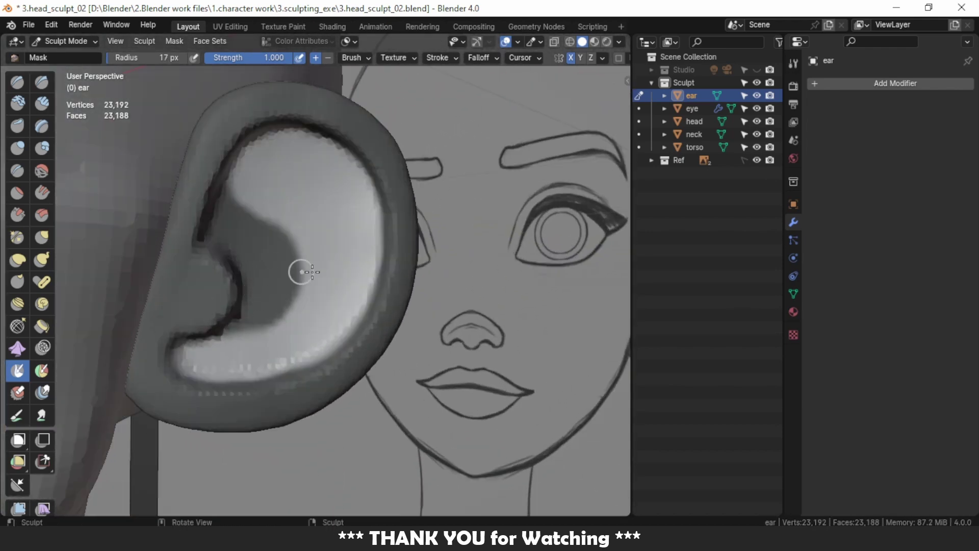
middle_click_drag(312, 271, 193, 181)
mouse_move(254, 120)
middle_mouse_down()
mouse_move(275, 159)
mouse_move(280, 308)
mouse_move(264, 285)
middle_mouse_up()
middle_click_drag(288, 227, 285, 265)
left_click(42, 237)
Resize the brush to 228 px, then down to 133 px
key("f")
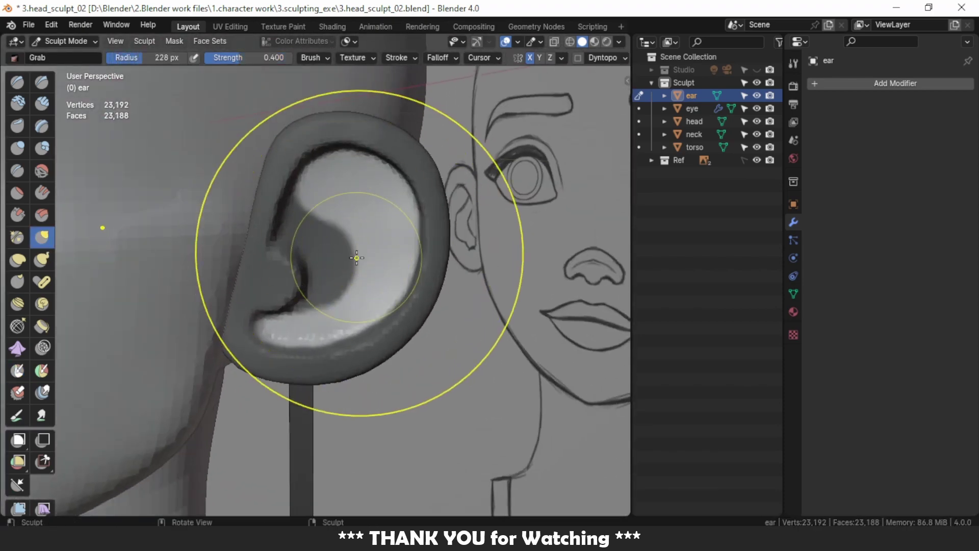
left_click(371, 247)
mouse_move(371, 247)
middle_mouse_down()
mouse_move(344, 349)
mouse_move(299, 319)
mouse_move(415, 230)
mouse_move(409, 317)
mouse_move(338, 275)
middle_mouse_up()
key("f")
left_click(337, 329)
scroll(321, 301, "up", 3)
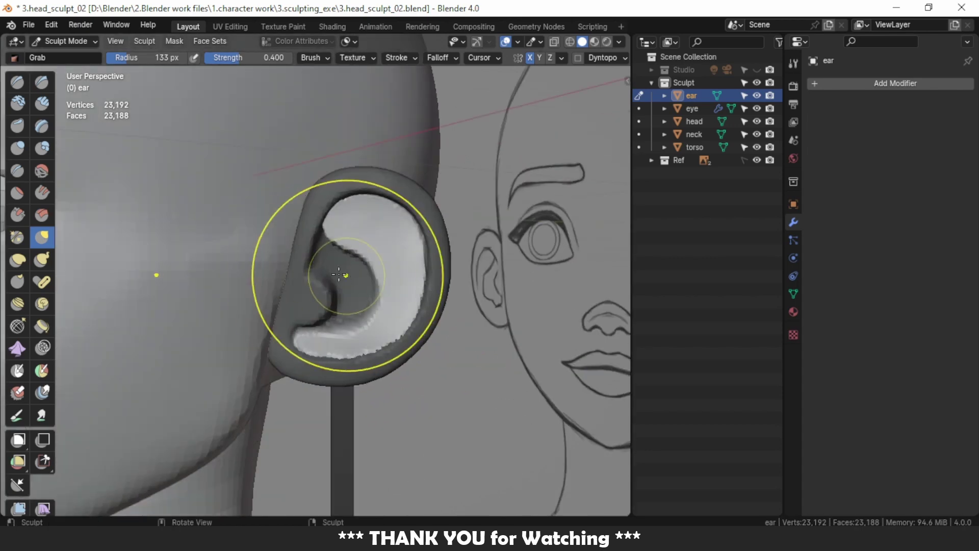
Pull the inner ear surface leftward with Grab to curve the antihelix
left_click(19, 216)
scroll(360, 280, "up", 3)
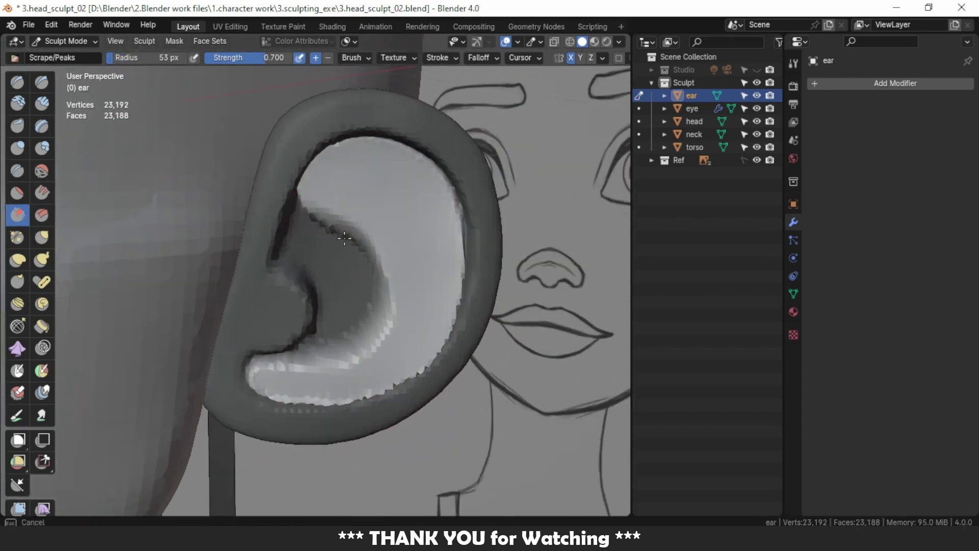
middle_click_drag(344, 238, 330, 269)
mouse_move(358, 225)
middle_mouse_down()
mouse_move(350, 251)
mouse_move(284, 277)
mouse_move(63, 273)
middle_mouse_up()
key("g")
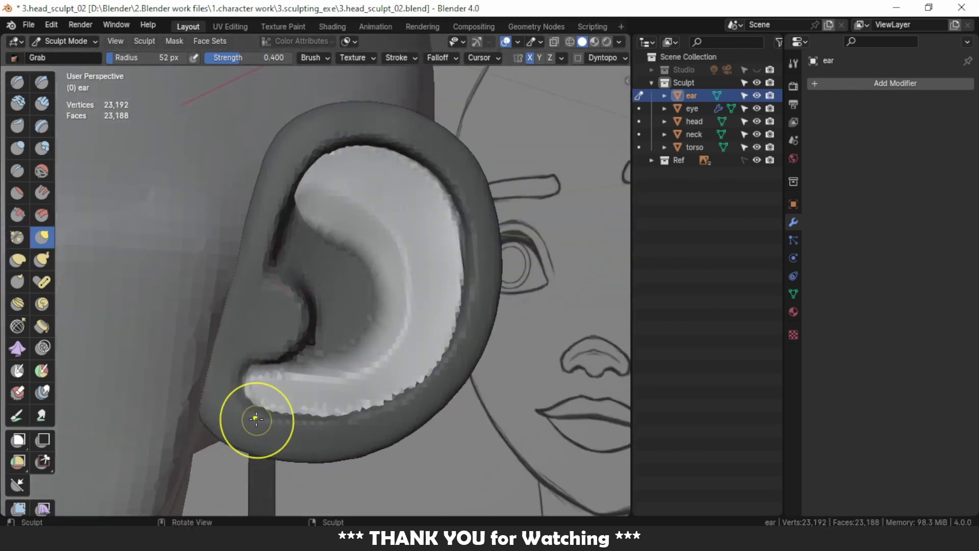
mouse_move(255, 414)
middle_mouse_down()
mouse_move(336, 255)
mouse_move(359, 329)
middle_mouse_up()
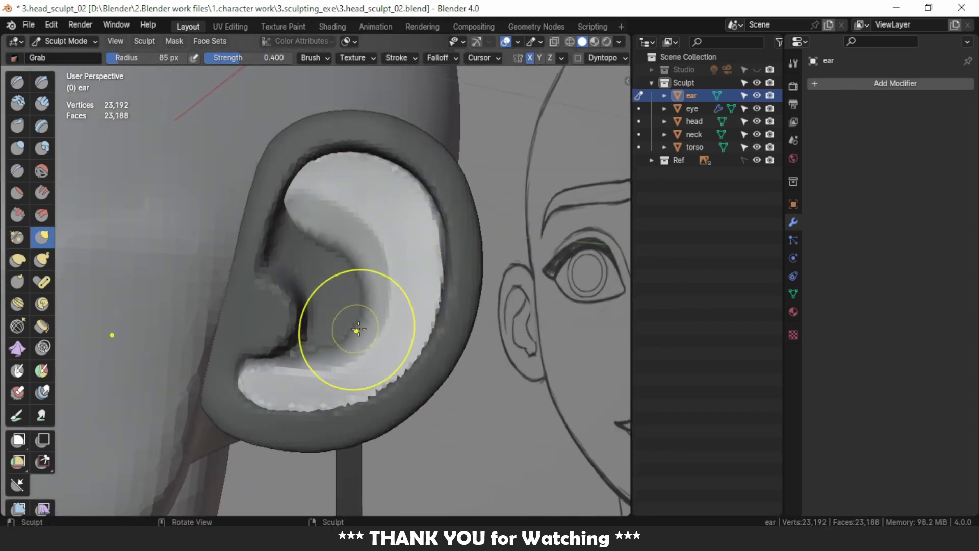
left_click_drag(351, 206, 292, 226)
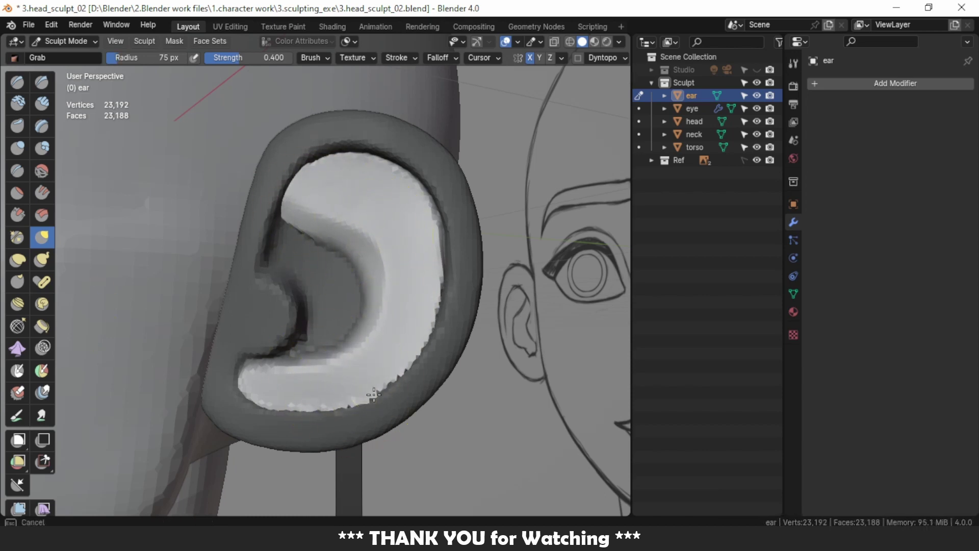
Enlarge the Grab brush to about 102 px and begin setting a 0.00275 voxel size
mouse_move(408, 265)
middle_mouse_down()
mouse_move(388, 255)
mouse_move(404, 247)
mouse_move(347, 163)
mouse_move(356, 160)
mouse_move(350, 197)
middle_mouse_up()
key("f")
left_click(404, 246)
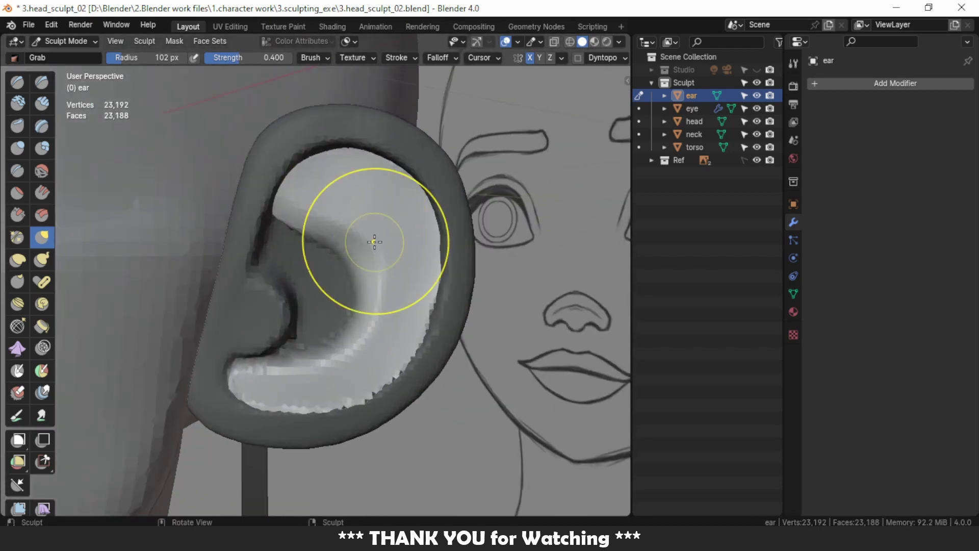
middle_click_drag(373, 269, 382, 267)
key("r")
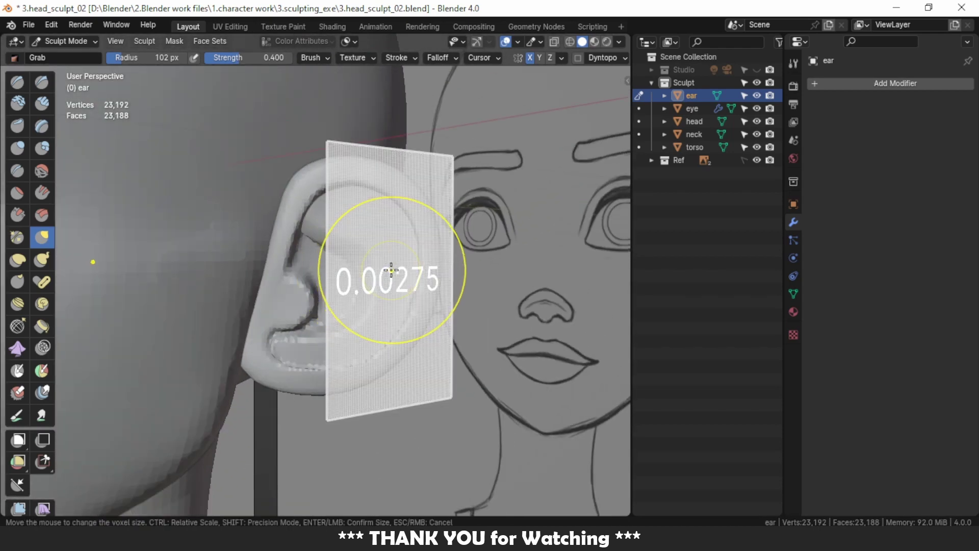
Remesh the ear at the finer 0.00275 voxel size
left_click(390, 274)
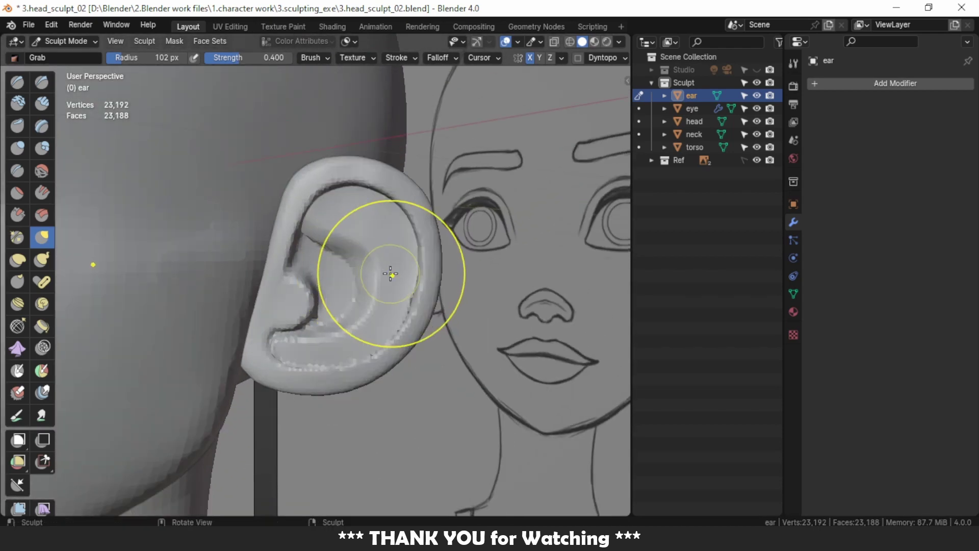
key("ctrl+r")
middle_click_drag(391, 274, 391, 312)
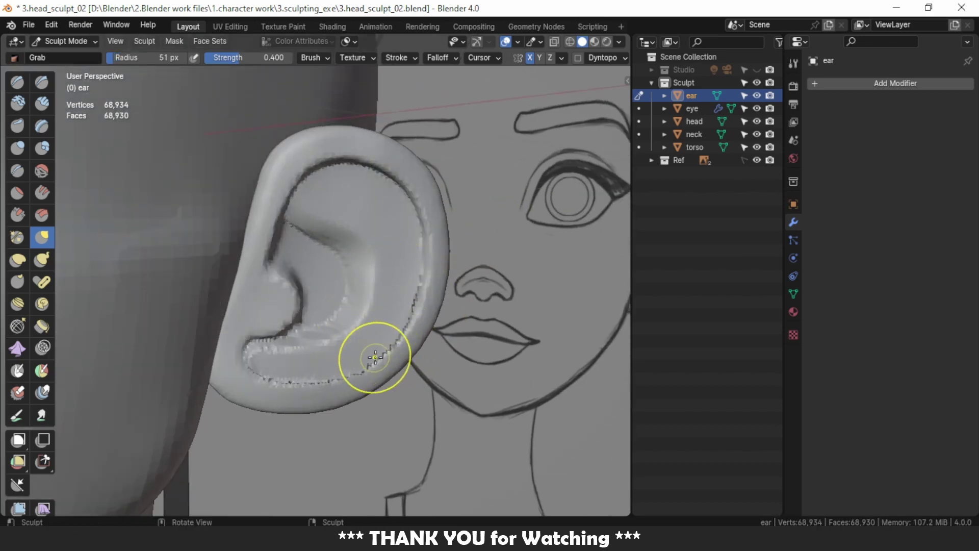
mouse_move(324, 332)
middle_mouse_down()
mouse_move(243, 364)
mouse_move(395, 347)
middle_mouse_up()
Try Clay Strips and Grab, settling on Draw Sharp at about 32 px
left_click(42, 103)
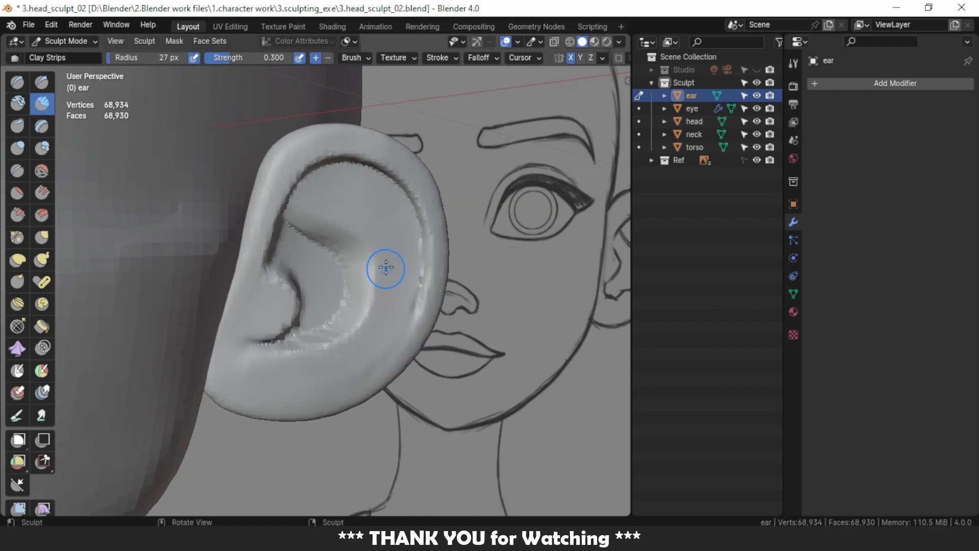
mouse_move(419, 254)
middle_mouse_down()
mouse_move(332, 170)
mouse_move(359, 262)
mouse_move(394, 251)
mouse_move(338, 144)
mouse_move(408, 231)
mouse_move(383, 344)
mouse_move(346, 371)
middle_mouse_up()
left_click(42, 82)
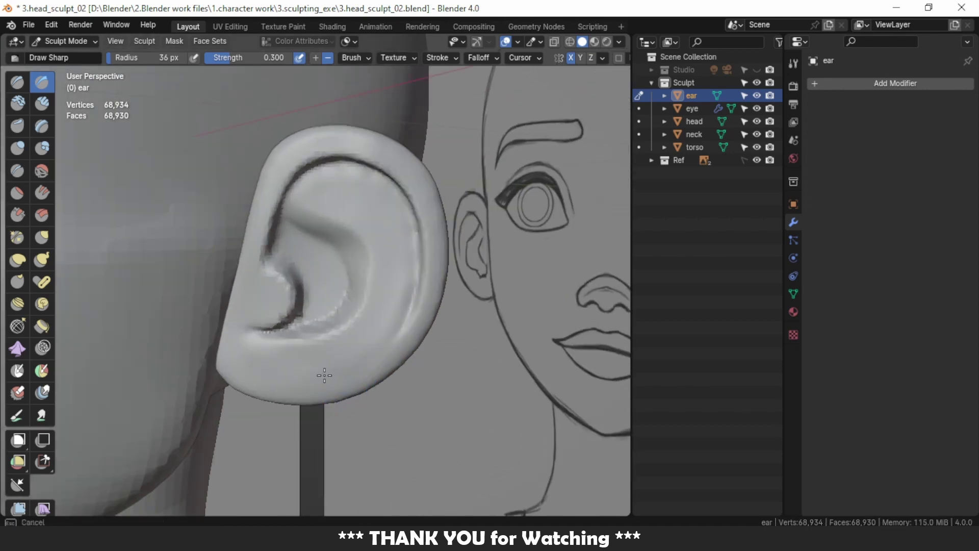
key("g")
mouse_move(266, 327)
middle_mouse_down()
mouse_move(277, 280)
mouse_move(293, 266)
middle_mouse_up()
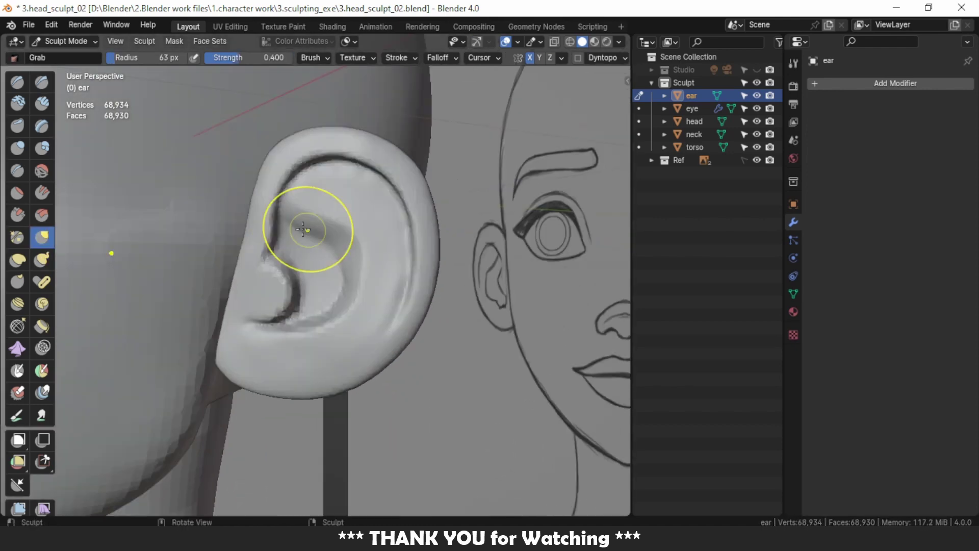
mouse_move(320, 229)
middle_mouse_down()
mouse_move(327, 240)
mouse_move(301, 265)
mouse_move(296, 296)
mouse_move(265, 275)
mouse_move(181, 256)
mouse_move(211, 280)
middle_mouse_up()
key("shift+space")
key("f")
left_click(293, 244)
Carve sharp creases along the ear's rim and inner fold, checking from several angles
middle_click_drag(226, 351, 232, 352)
mouse_move(279, 414)
middle_mouse_down()
mouse_move(310, 358)
mouse_move(371, 356)
mouse_move(316, 272)
middle_mouse_up()
mouse_move(327, 232)
middle_mouse_down()
mouse_move(356, 280)
mouse_move(317, 153)
mouse_move(331, 333)
mouse_move(288, 290)
middle_mouse_up()
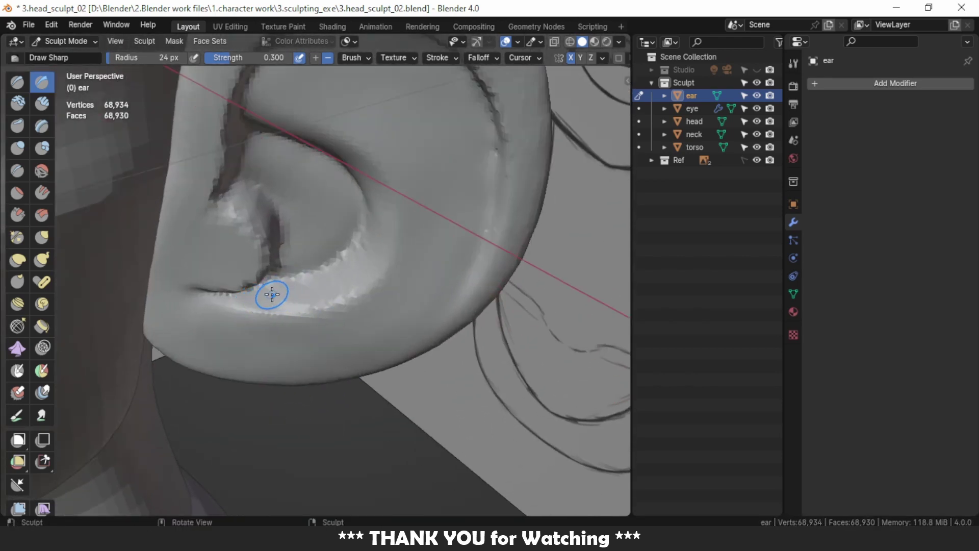
middle_click_drag(380, 238, 352, 199)
middle_click_drag(300, 169, 416, 271)
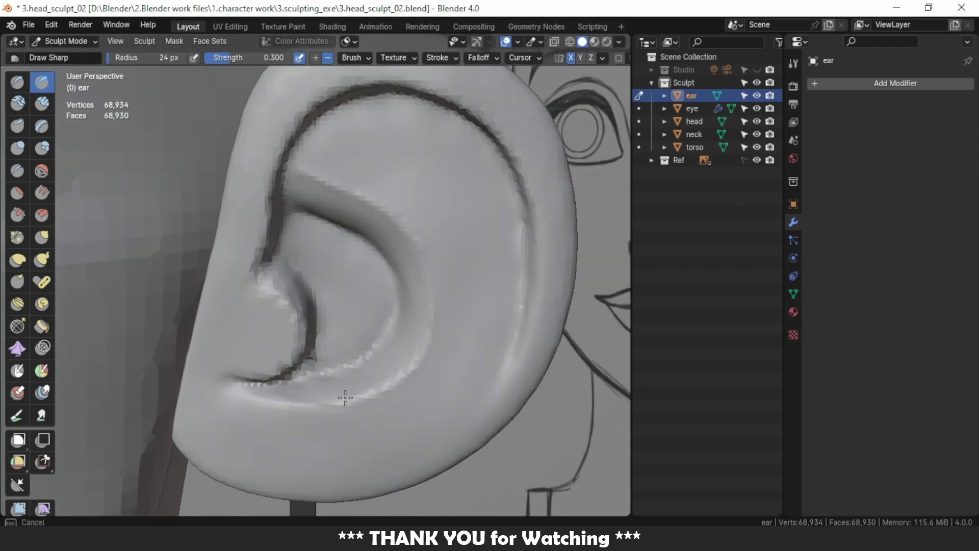
middle_click_drag(345, 397, 226, 380)
middle_click_drag(285, 300, 301, 298)
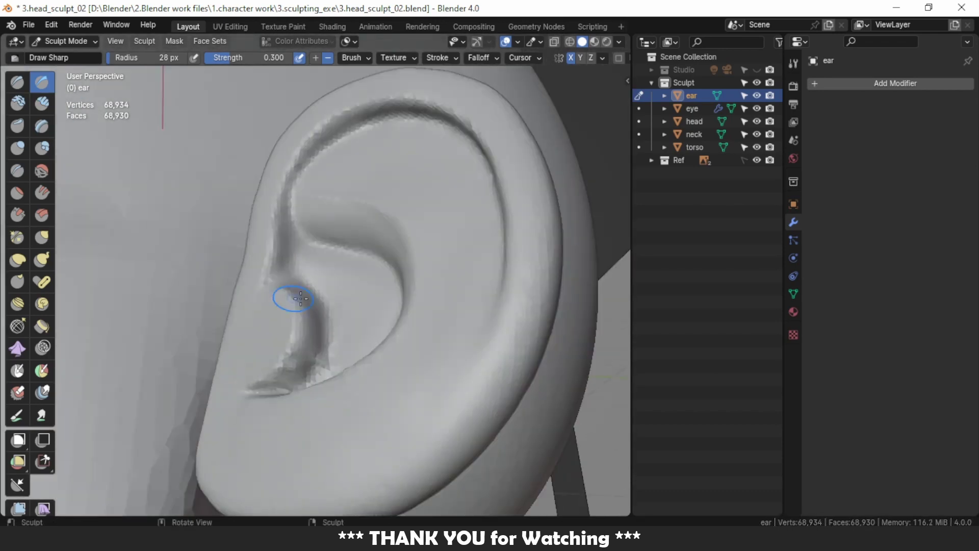
mouse_move(282, 377)
middle_mouse_down()
mouse_move(290, 225)
mouse_move(260, 289)
mouse_move(301, 332)
mouse_move(353, 248)
mouse_move(383, 273)
mouse_move(405, 319)
mouse_move(398, 297)
middle_mouse_up()
scroll(382, 273, "down", 6)
Leave ear sculpting, select the head, and enter Sculpt Mode on it
key("ctrl+Tab")
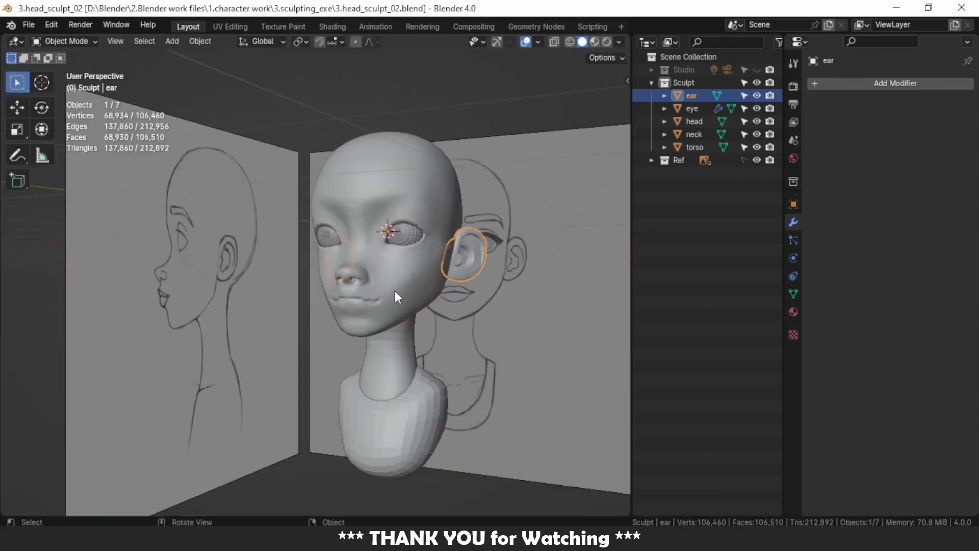
mouse_move(331, 325)
middle_mouse_down()
mouse_move(394, 310)
mouse_move(372, 273)
mouse_move(374, 286)
mouse_move(153, 280)
mouse_move(375, 229)
mouse_move(396, 267)
middle_mouse_up()
scroll(394, 310, "up", 3)
left_click(374, 287)
key("ctrl+Tab")
left_click(383, 360)
Reshape the face with a 68 px Grab brush, briefly starting the voxel-size adjustment
scroll(117, 279, "up", 2)
key("g")
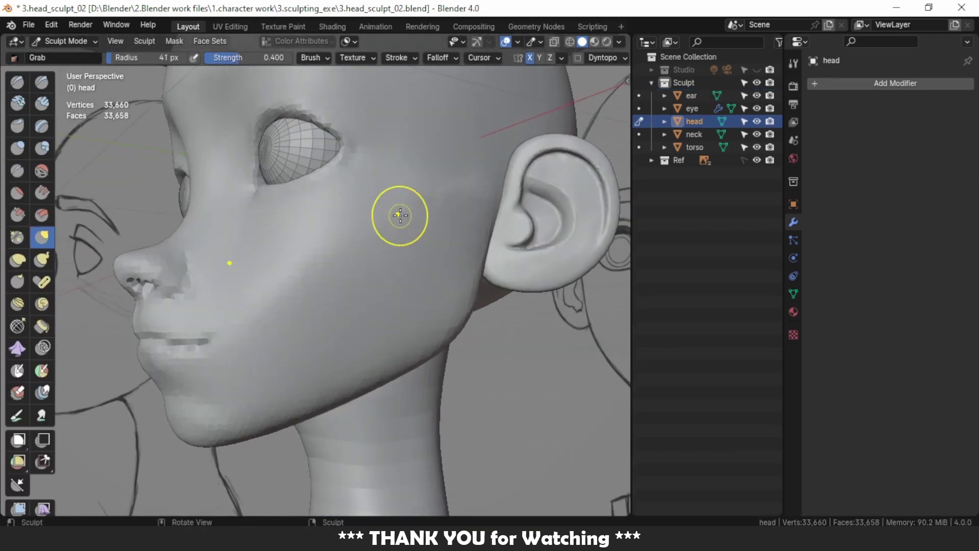
mouse_move(418, 223)
middle_mouse_down()
mouse_move(373, 252)
mouse_move(400, 238)
mouse_move(359, 309)
mouse_move(411, 306)
mouse_move(358, 297)
mouse_move(324, 331)
middle_mouse_up()
mouse_move(231, 289)
middle_mouse_down()
mouse_move(219, 306)
mouse_move(259, 333)
mouse_move(321, 214)
mouse_move(343, 272)
mouse_move(338, 262)
mouse_move(393, 208)
mouse_move(403, 274)
middle_mouse_up()
key("f")
left_click(332, 265)
scroll(337, 263, "down", 2)
key("r")
key("Escape")
Set the head's voxel size to 0.01 and remesh it to 140,682 vertices
key("r")
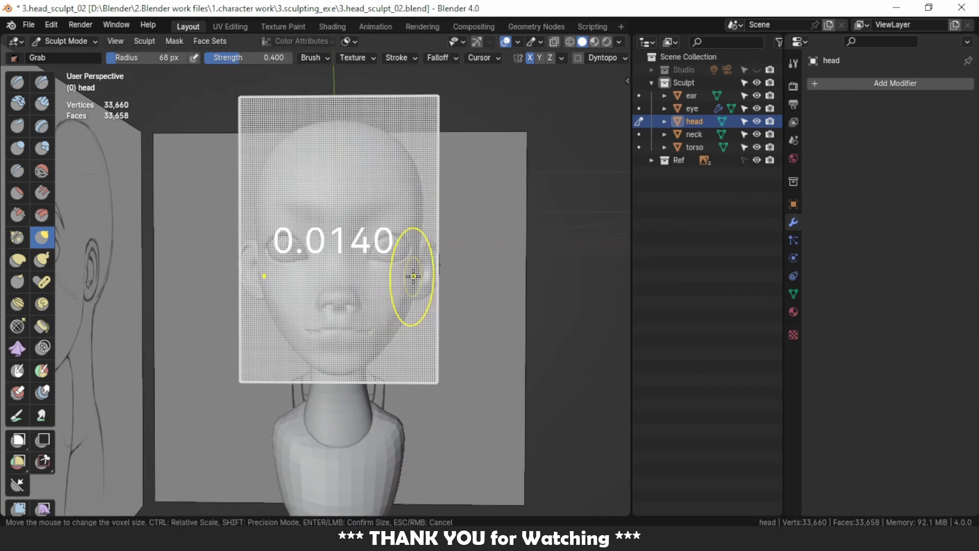
left_click(418, 278)
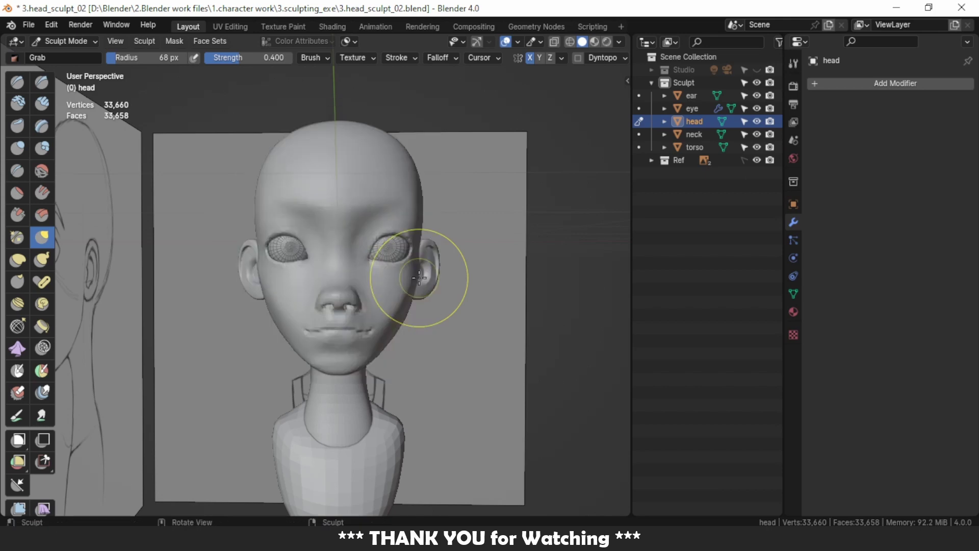
scroll(339, 234, "up", 5)
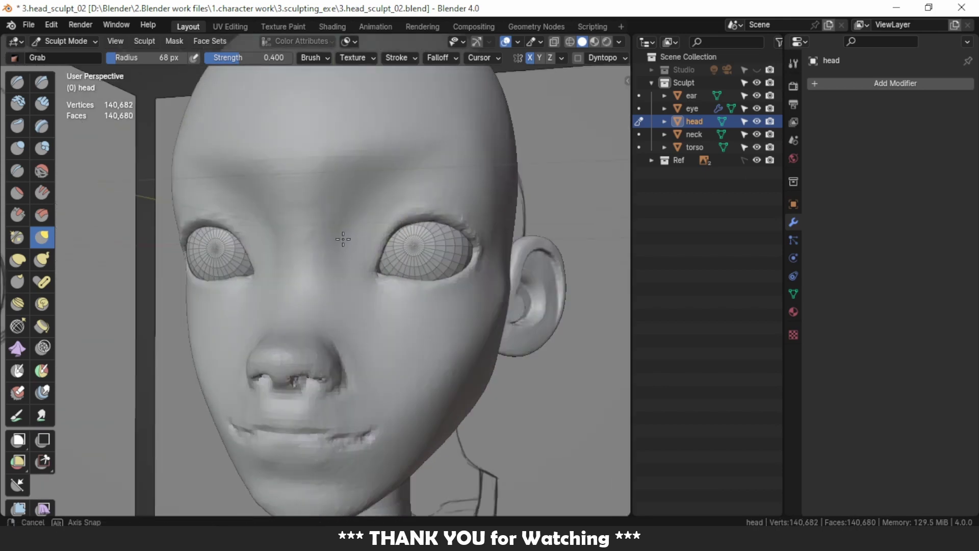
scroll(404, 219, "up", 3)
scroll(396, 233, "up", 2)
Scrape the rim around the right eye opening with Scrape/Peaks
left_click(17, 214)
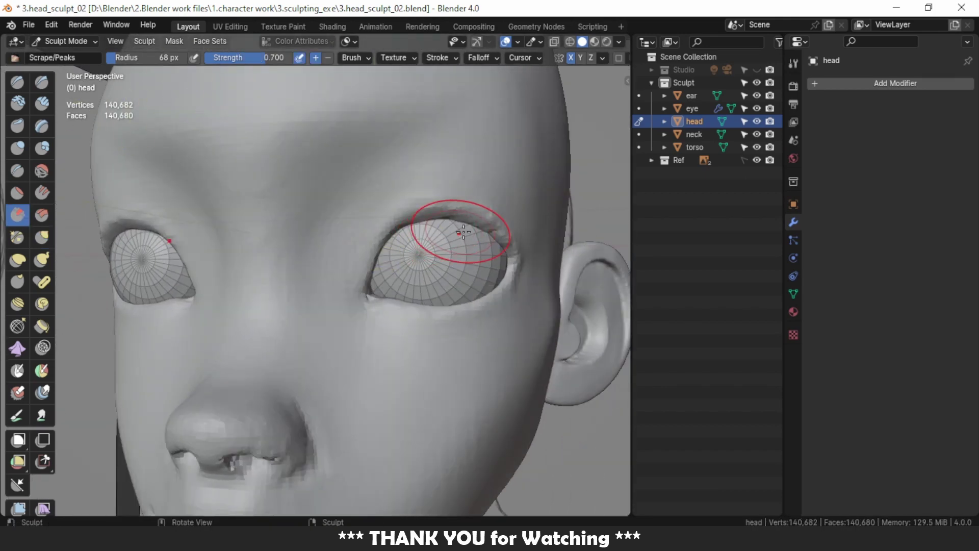
scroll(454, 225, "up", 3)
scroll(342, 205, "down", 3)
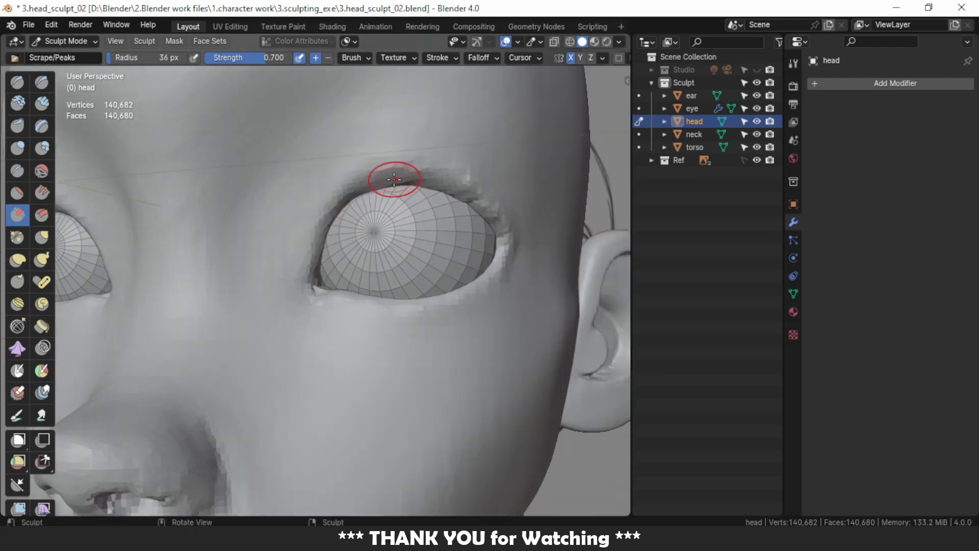
middle_click_drag(393, 175, 454, 166)
scroll(455, 166, "up", 3)
scroll(463, 166, "down", 3)
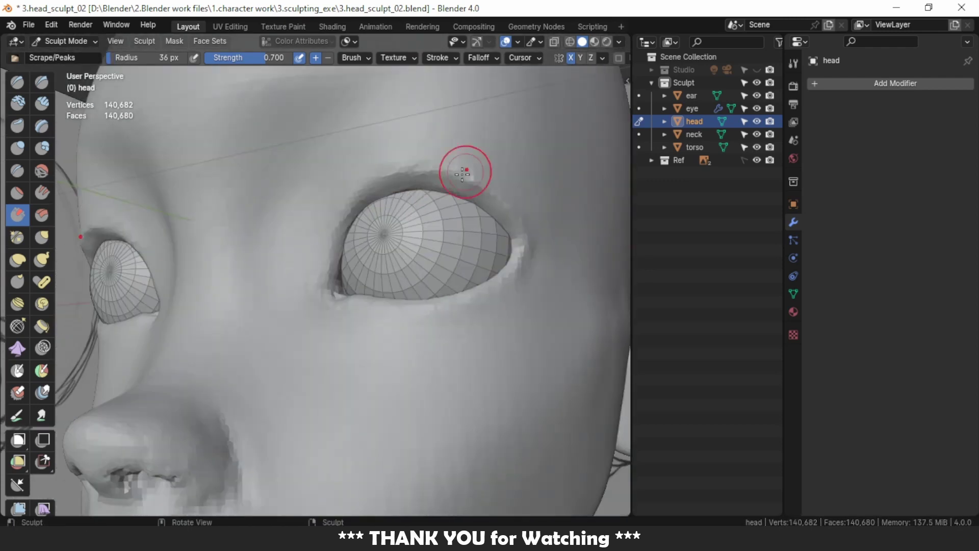
scroll(325, 262, "up", 3)
scroll(375, 194, "down", 2)
scroll(449, 208, "up", 2)
Clean up the eyelid rims from a side angle, then select Grab
mouse_move(449, 197)
middle_mouse_down()
mouse_move(471, 230)
mouse_move(299, 219)
mouse_move(354, 288)
middle_mouse_up()
scroll(463, 250, "down", 3)
scroll(354, 288, "up", 3)
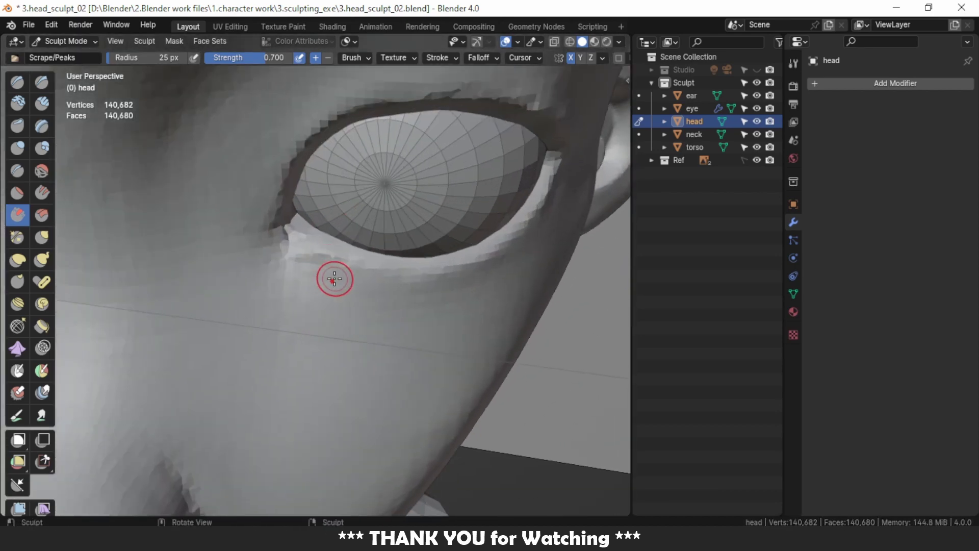
scroll(321, 273, "down", 3)
scroll(240, 234, "up", 3)
scroll(378, 332, "down", 3)
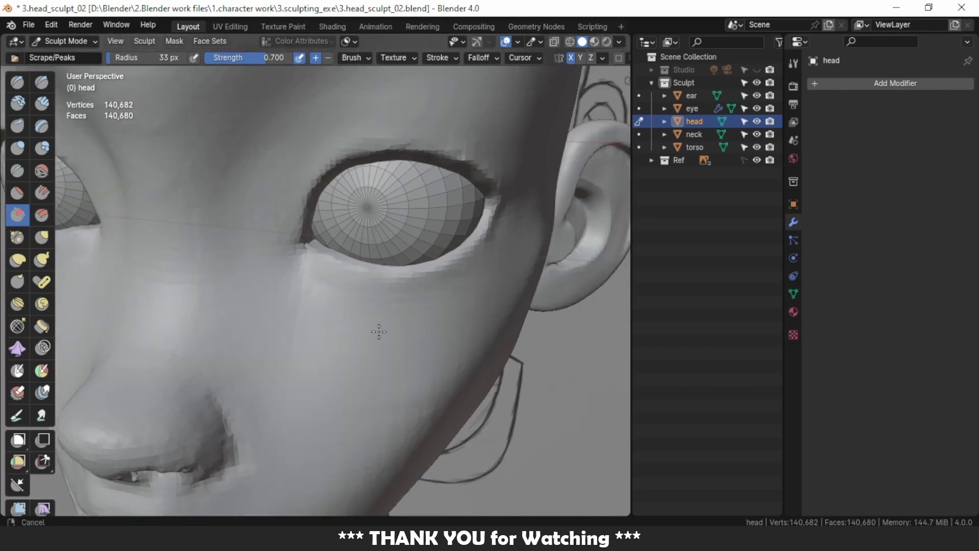
scroll(356, 247, "up", 2)
mouse_move(356, 247)
middle_mouse_down()
mouse_move(406, 267)
mouse_move(444, 267)
mouse_move(432, 284)
middle_mouse_up()
key("g")
scroll(409, 266, "up", 2)
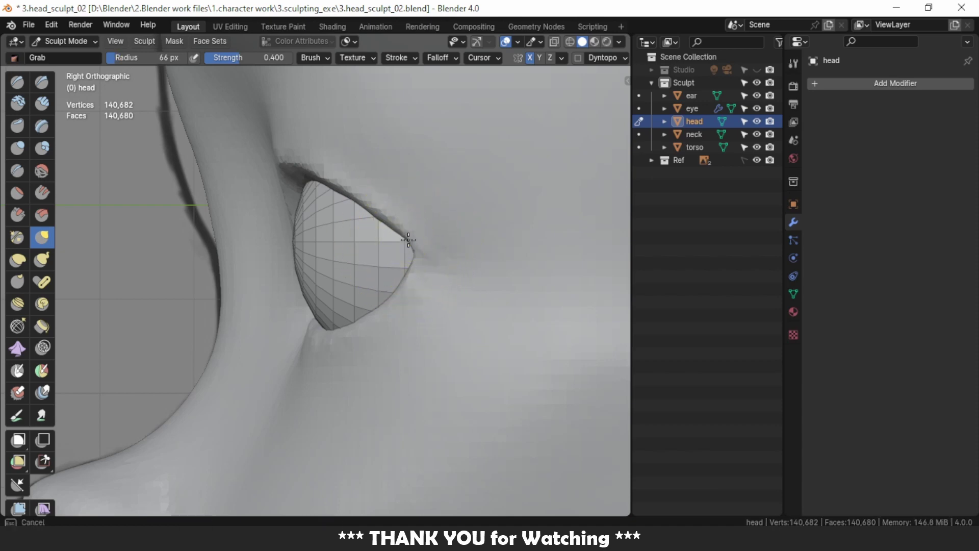
Reshape the eye socket profile and nostrils with the Grab brush from angled close-ups
mouse_move(408, 239)
middle_mouse_down()
mouse_move(430, 277)
mouse_move(441, 261)
mouse_move(350, 284)
mouse_move(350, 255)
mouse_move(276, 237)
middle_mouse_up()
scroll(464, 240, "down", 3)
scroll(350, 255, "up", 3)
scroll(350, 254, "down", 3)
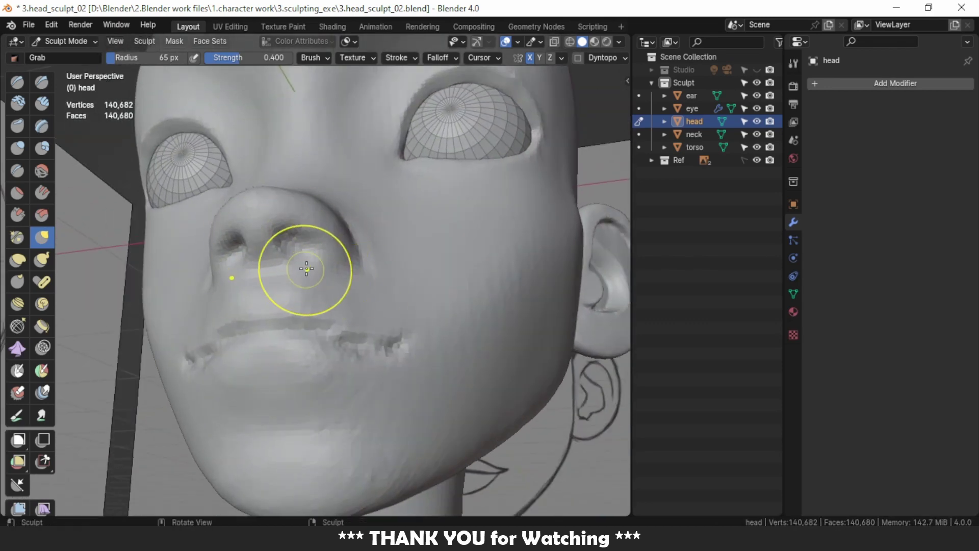
scroll(306, 268, "down", 2)
mouse_move(305, 269)
middle_mouse_down()
mouse_move(393, 245)
mouse_move(284, 255)
mouse_move(264, 234)
middle_mouse_up()
scroll(264, 234, "up", 2)
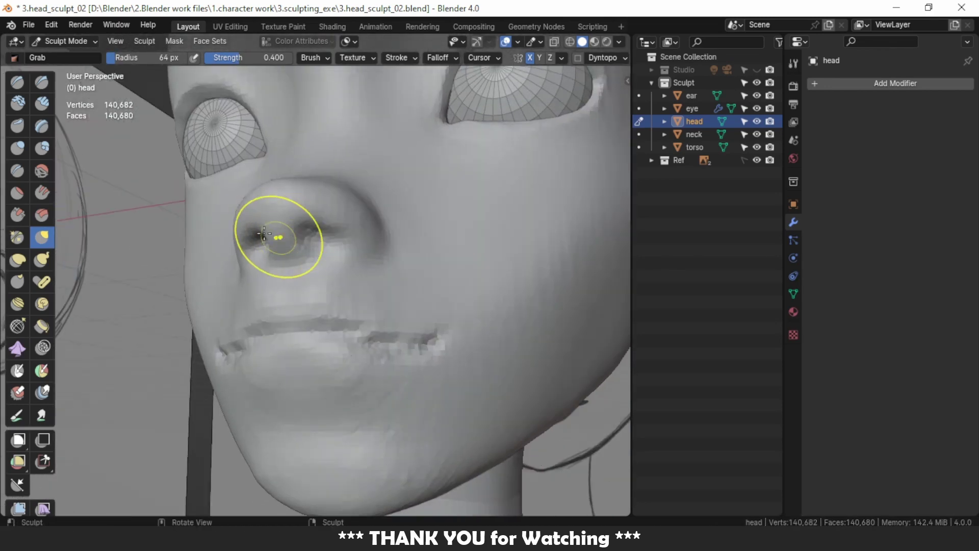
Switch to Draw Sharp at 25 px, 0.400 strength, and frame the upper eyelid
left_click(41, 82)
scroll(328, 218, "down", 2)
mouse_move(339, 255)
middle_mouse_down()
mouse_move(340, 303)
mouse_move(277, 209)
mouse_move(306, 204)
mouse_move(426, 234)
mouse_move(410, 249)
mouse_move(437, 251)
mouse_move(389, 218)
mouse_move(426, 233)
mouse_move(450, 229)
middle_mouse_up()
scroll(279, 283, "down", 3)
middle_click_drag(280, 284, 427, 236)
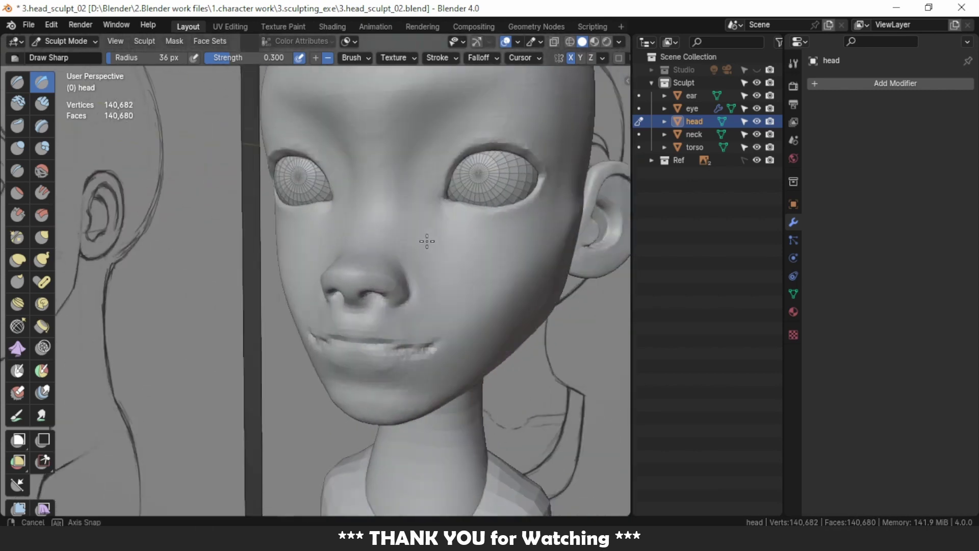
scroll(426, 236, "up", 2)
mouse_move(430, 289)
middle_mouse_down()
mouse_move(406, 271)
mouse_move(303, 286)
middle_mouse_up()
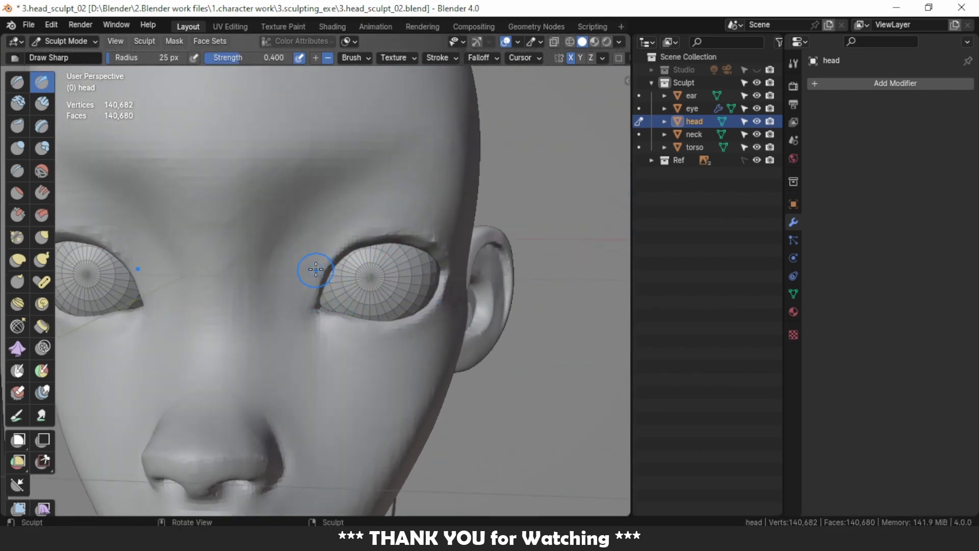
In front view with stroke stabilizing and X-ray on, crease the outer eye corner
key("KP_1")
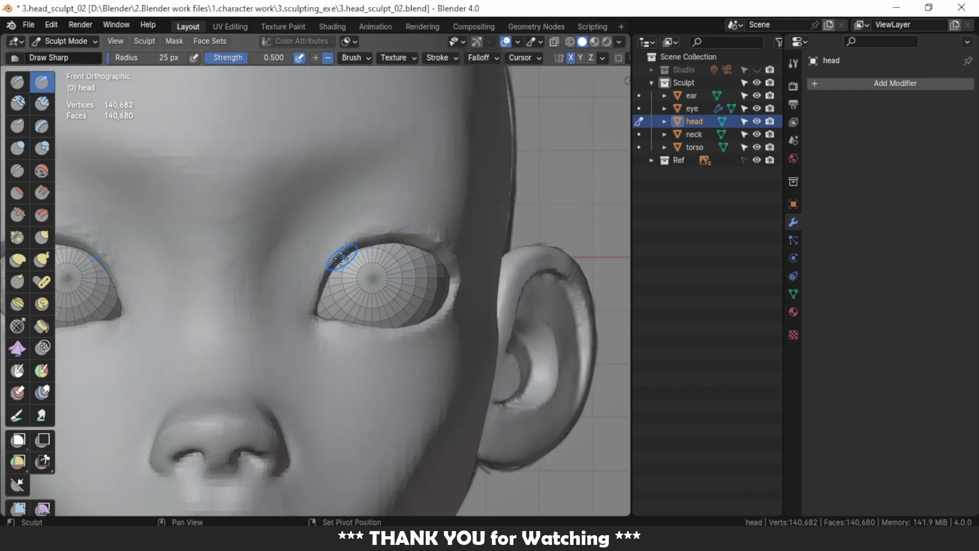
left_click(438, 57)
left_click(361, 231)
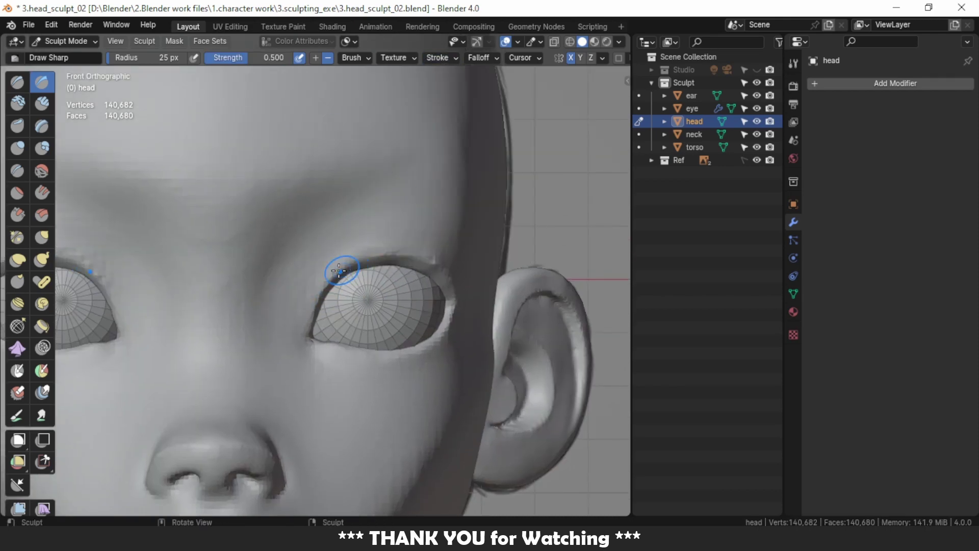
key("alt+z")
left_click_drag(300, 305, 299, 287)
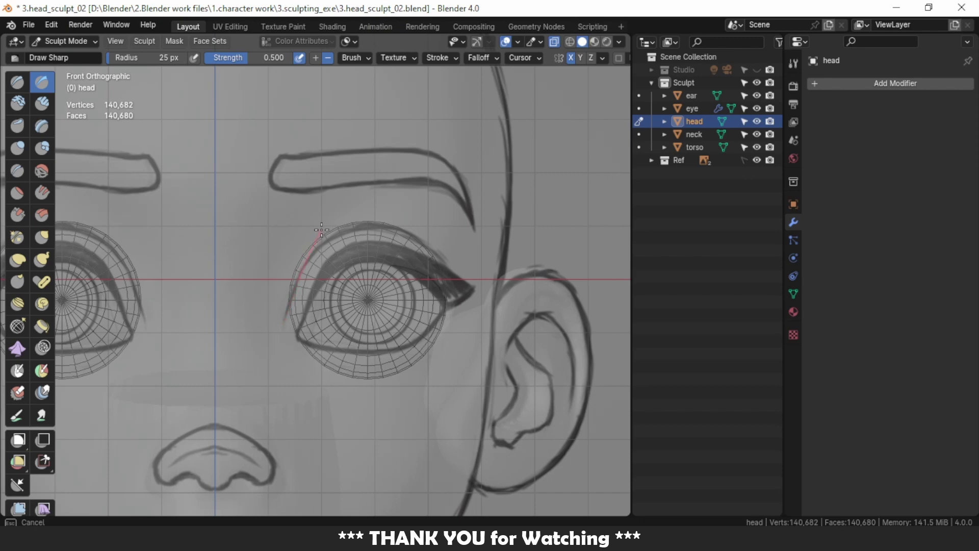
left_click_drag(464, 268, 459, 294)
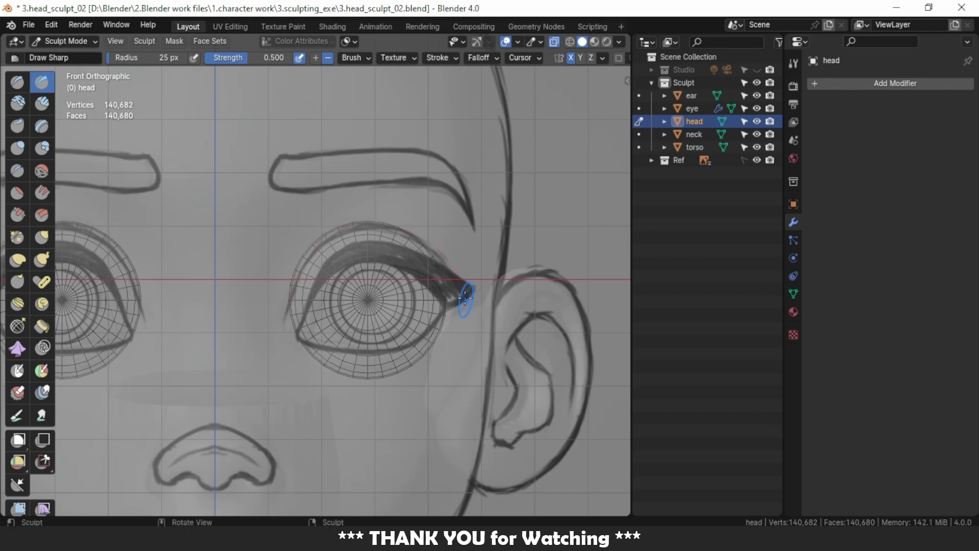
key("alt+z")
Compare the eye against the reference in X-ray, then switch to an enlarged Grab brush
scroll(326, 267, "down", 3)
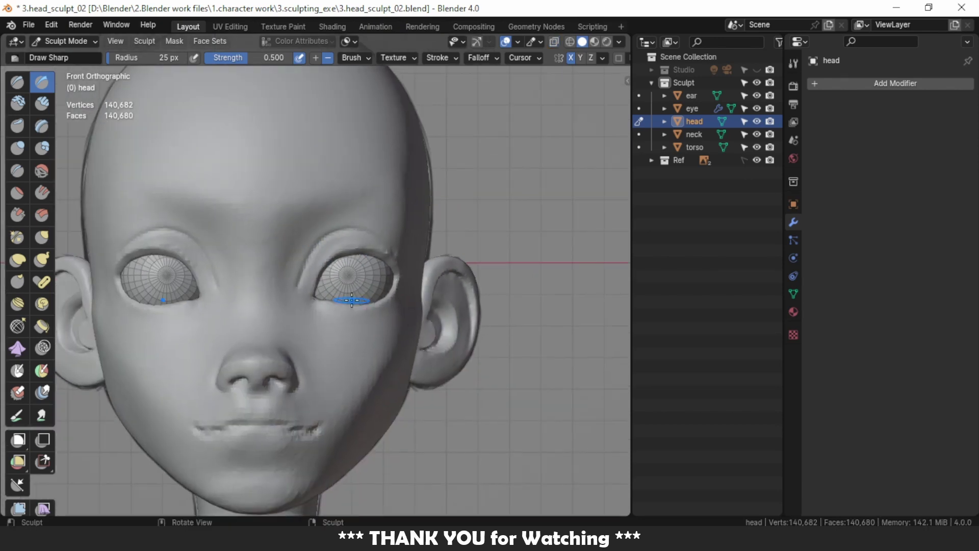
scroll(353, 298, "up", 2)
key("alt+z")
key("alt+z")
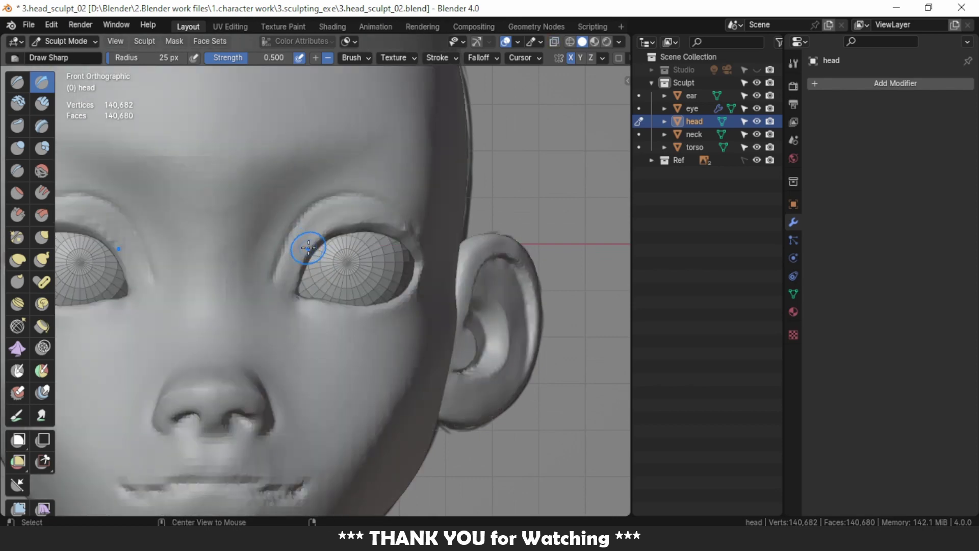
key("alt+z")
left_click(43, 236)
scroll(286, 255, "up", 1)
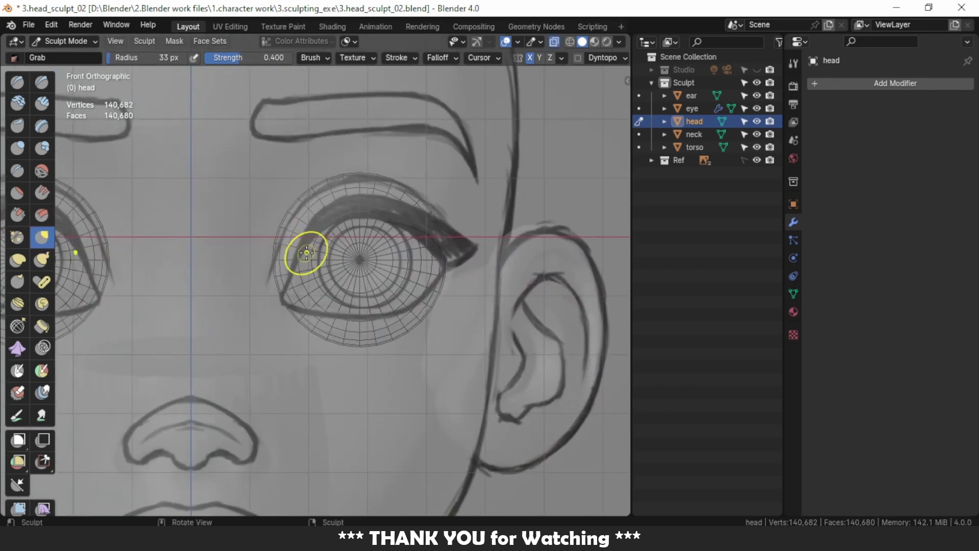
key("alt+z")
key("f")
left_click(357, 225)
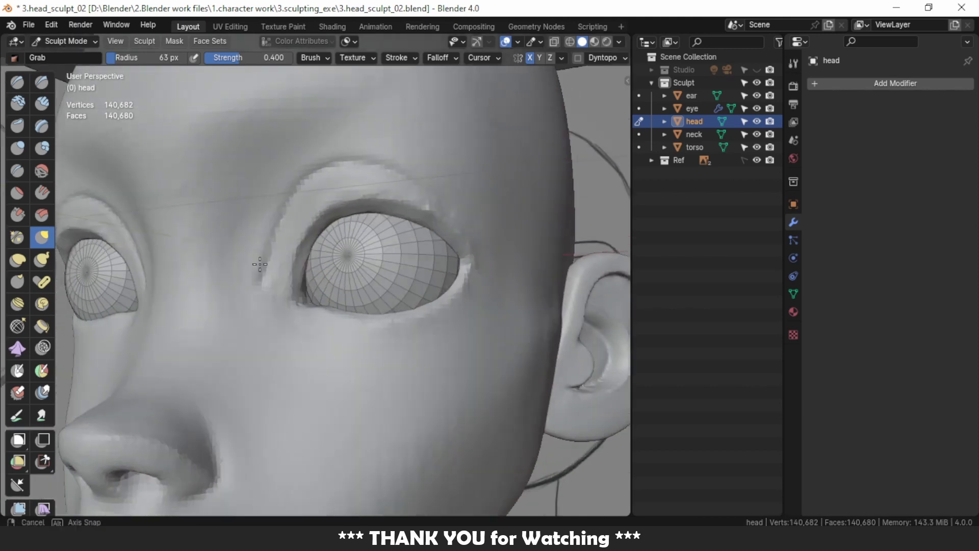
Pull the upper eyelid down over the eyeball in right side view with the reference showing
mouse_move(298, 280)
middle_mouse_down()
mouse_move(303, 296)
mouse_move(411, 265)
mouse_move(415, 277)
mouse_move(444, 272)
mouse_move(397, 269)
mouse_move(447, 273)
mouse_move(299, 289)
middle_mouse_up()
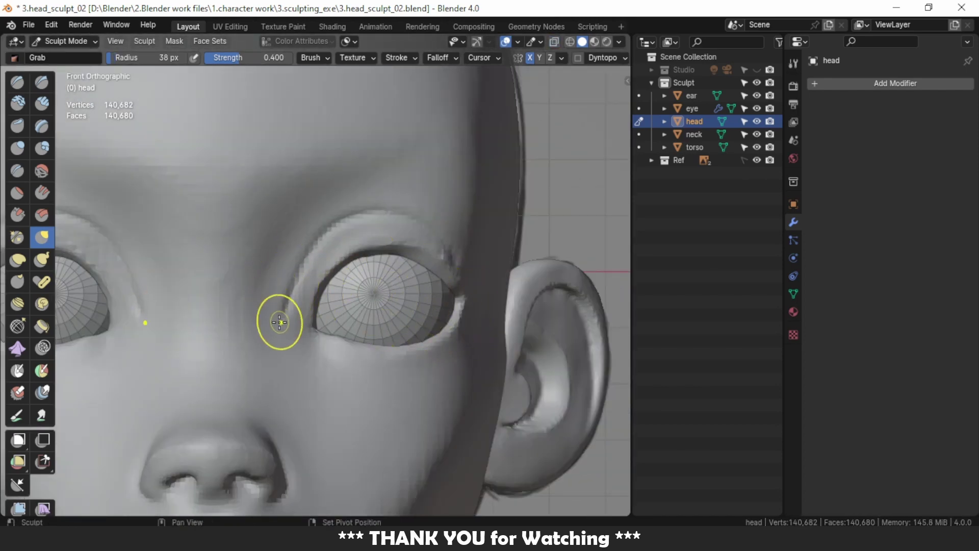
middle_click_drag(279, 322, 462, 250)
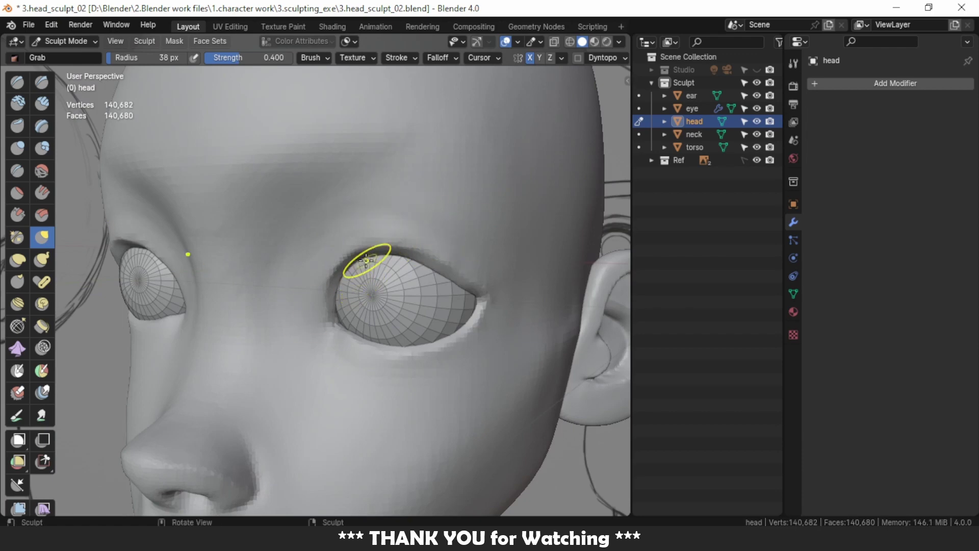
middle_click_drag(366, 261, 275, 263)
mouse_move(465, 270)
middle_mouse_down()
mouse_move(383, 256)
mouse_move(438, 306)
mouse_move(426, 372)
mouse_move(449, 361)
mouse_move(415, 346)
mouse_move(418, 331)
middle_mouse_up()
key("bracketright")
key("bracketright")
key("bracketright")
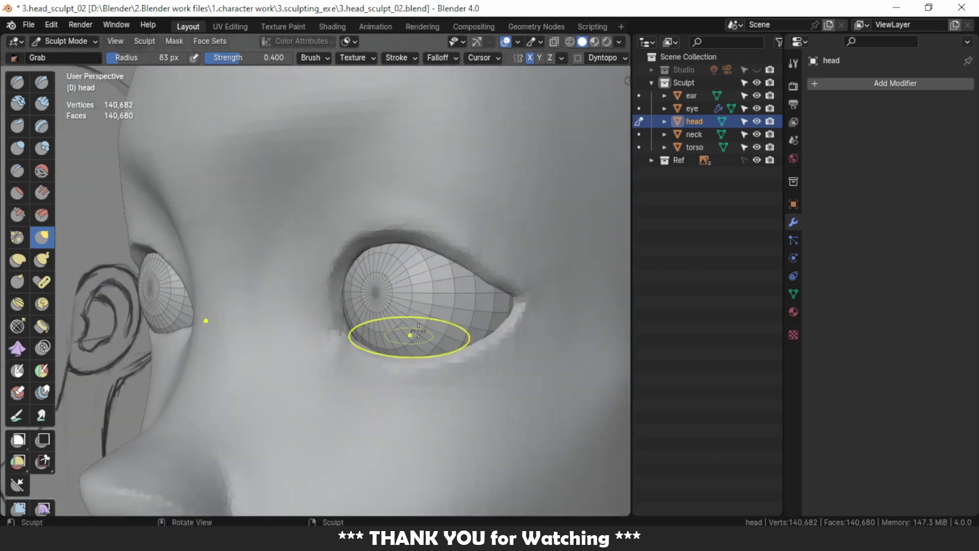
key("KP_3")
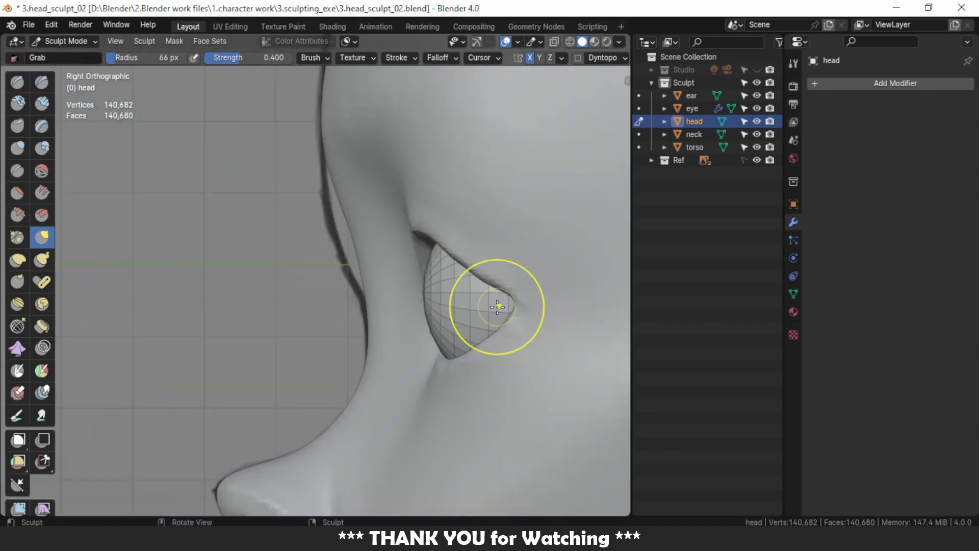
key("alt+z")
key("alt+z")
middle_click_drag(485, 258, 449, 303)
left_click_drag(441, 291, 406, 270)
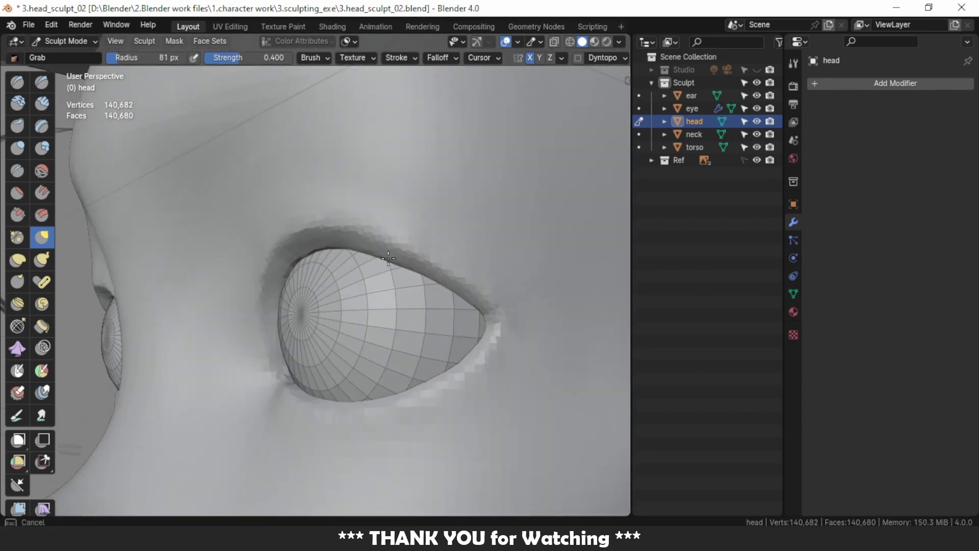
mouse_move(408, 270)
middle_mouse_down()
mouse_move(327, 277)
mouse_move(398, 239)
middle_mouse_up()
scroll(415, 230, "up", 2)
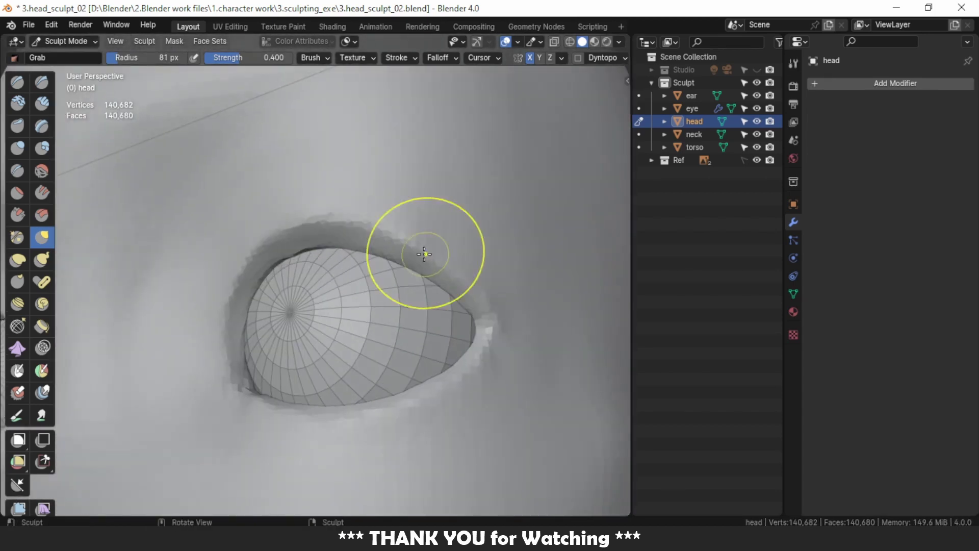
Sculpt the eyelid with Draw Sharp, then return to Grab in right side view
left_click(42, 81)
left_click(424, 59)
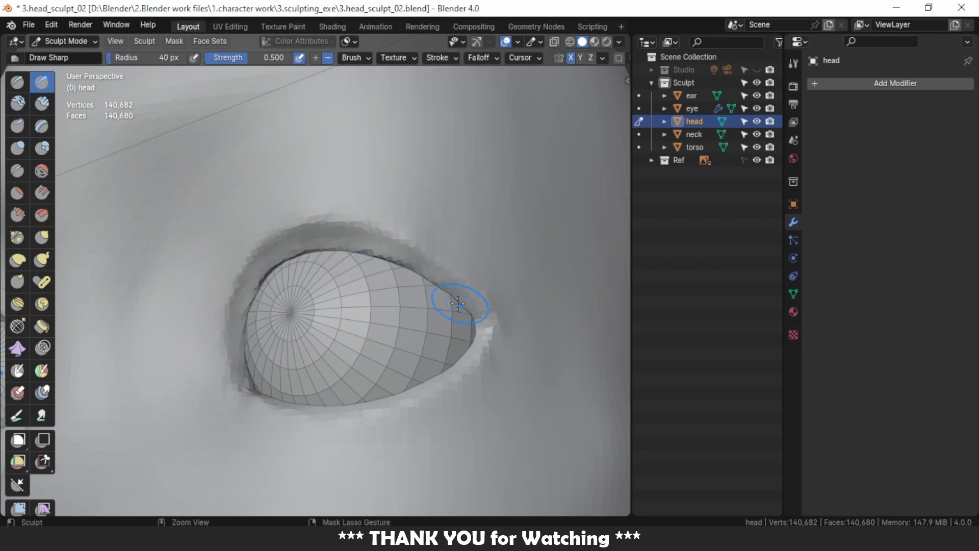
middle_click_drag(457, 304, 306, 237)
mouse_move(426, 247)
middle_mouse_down()
mouse_move(258, 324)
mouse_move(264, 333)
middle_mouse_up()
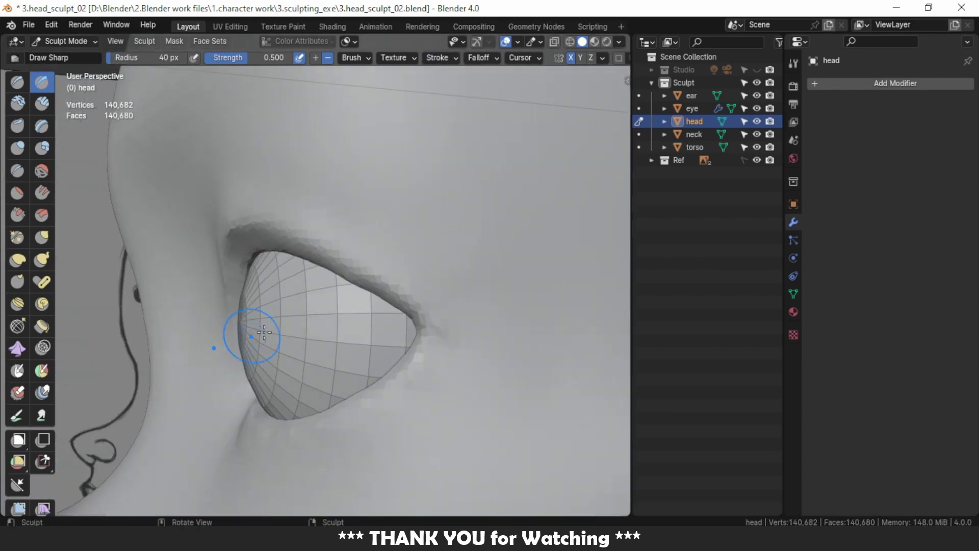
key("KP_3")
key("g")
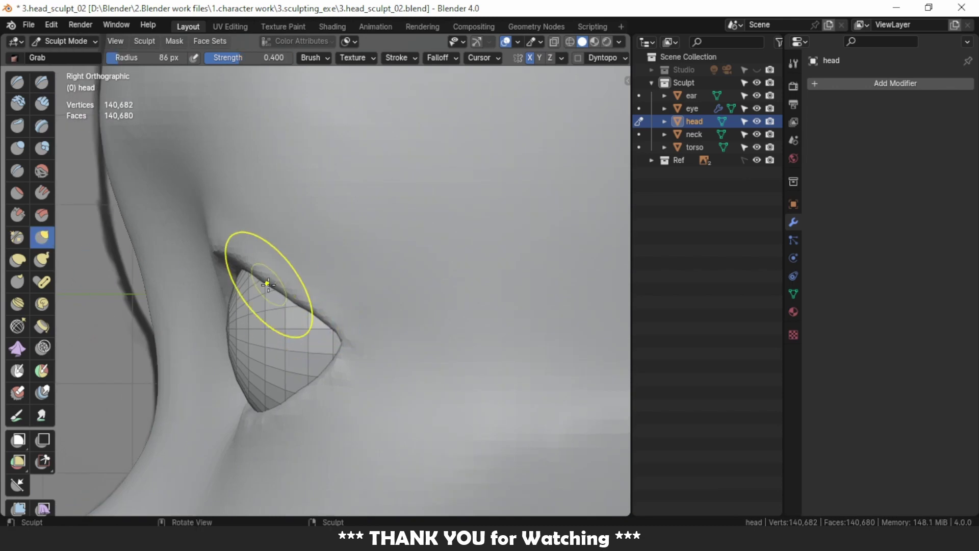
middle_click_drag(251, 263, 247, 284)
Crease the eyelid with Draw Sharp from the right side and from below the face
key("x")
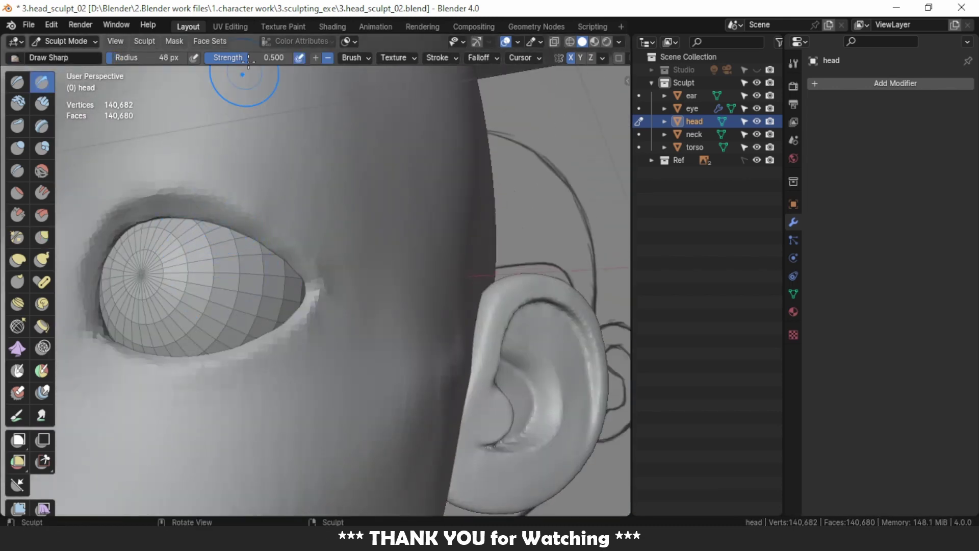
mouse_move(266, 83)
middle_mouse_down()
mouse_move(309, 294)
mouse_move(229, 332)
middle_mouse_up()
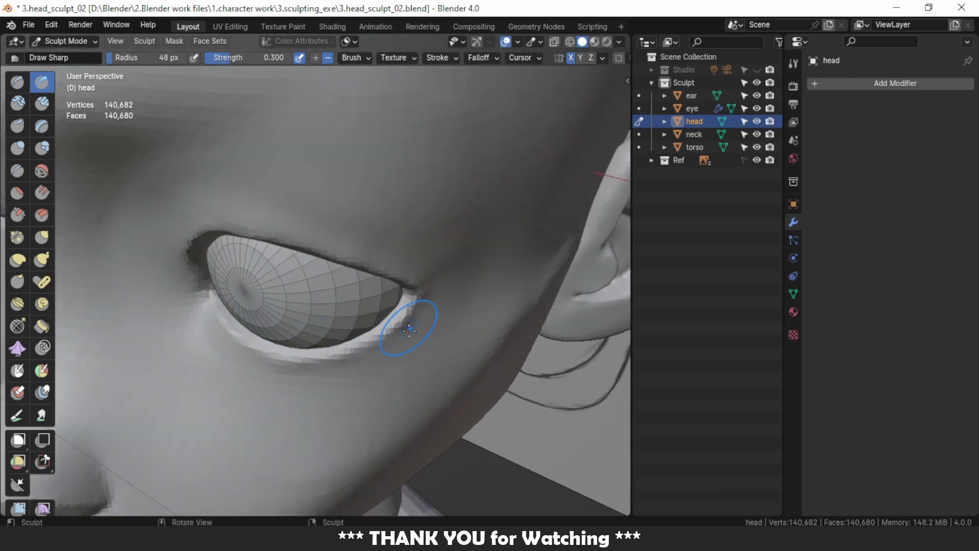
key("KP_3")
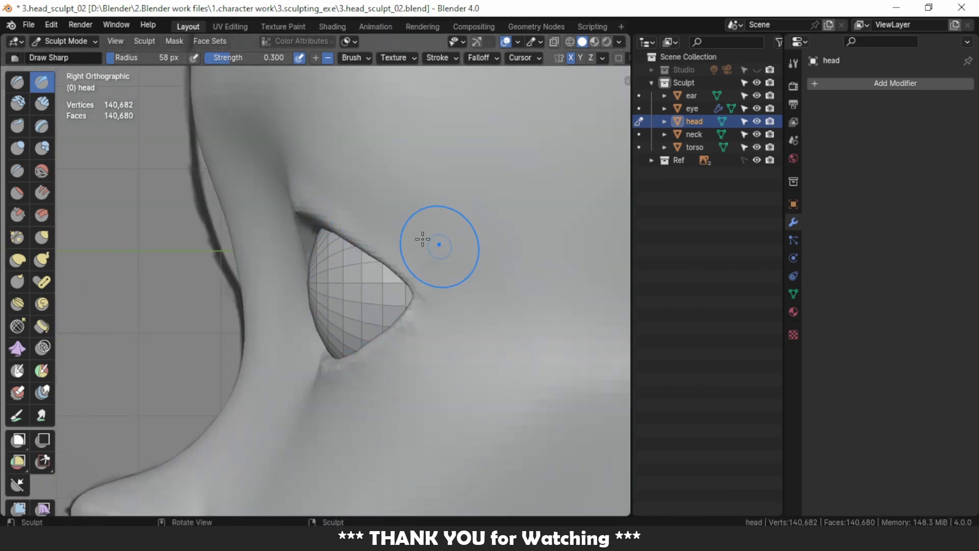
scroll(423, 239, "down", 5)
middle_click_drag(422, 239, 306, 153)
Enlarge the Grab brush to 116 px and reshape the eye socket from below and front
key("g")
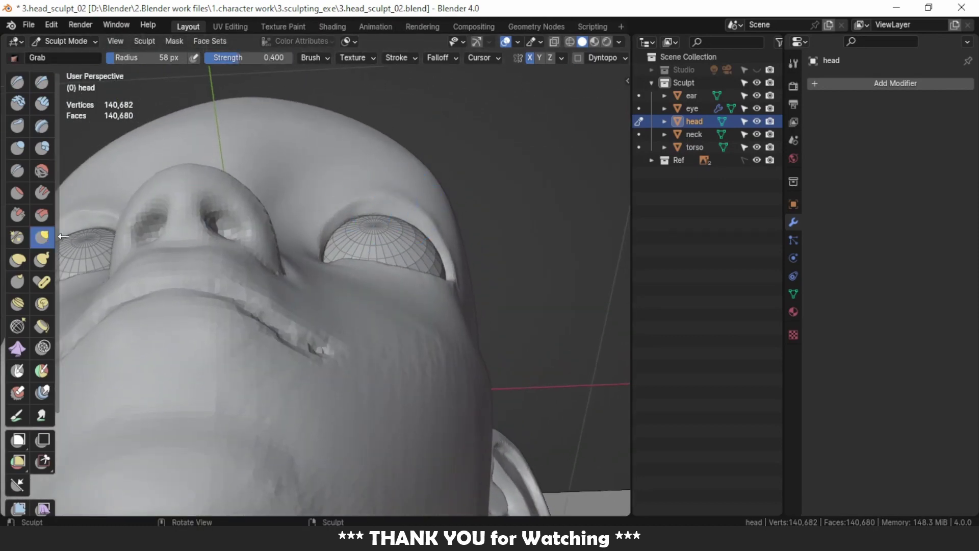
middle_click_drag(62, 235, 316, 208)
key("f")
scroll(379, 195, "up", 2)
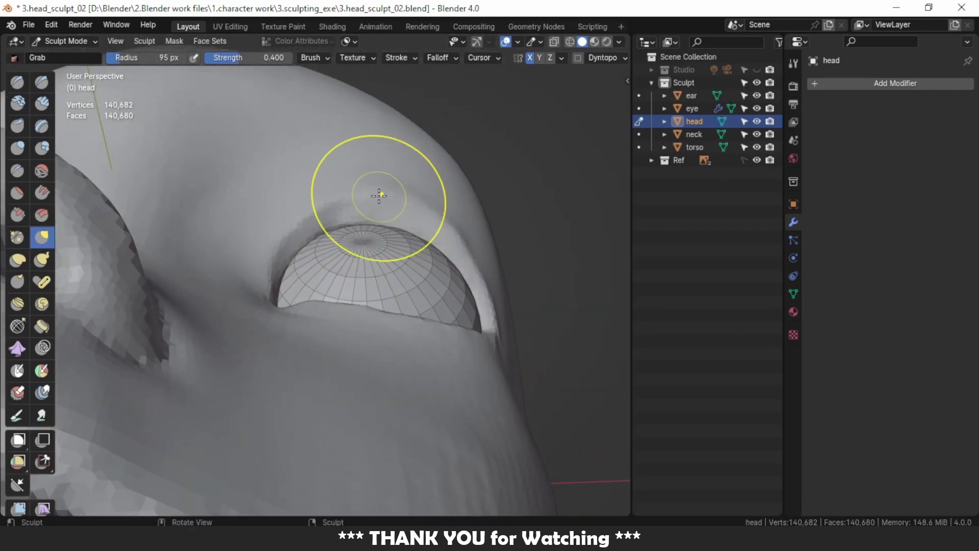
key("f")
left_click(428, 197)
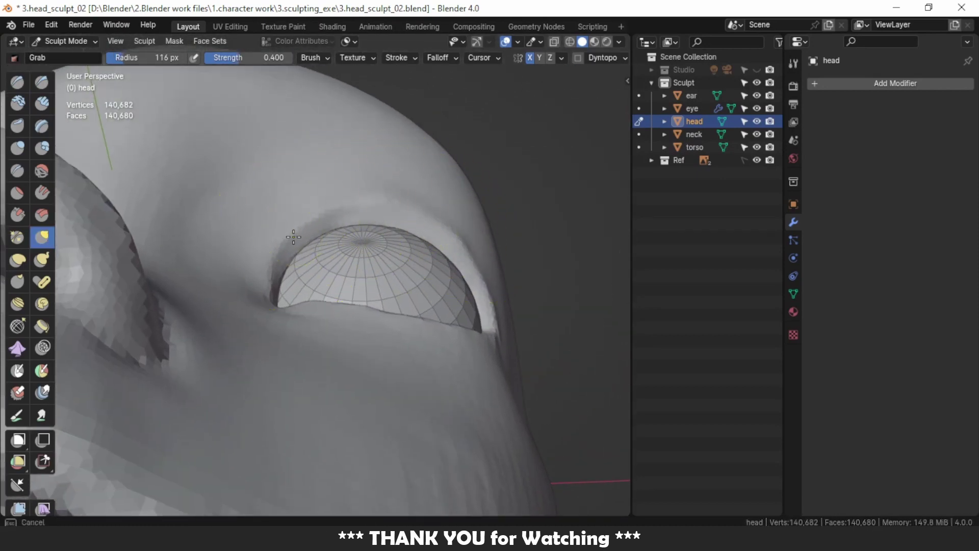
middle_click_drag(293, 237, 349, 164)
middle_click_drag(354, 251, 247, 202)
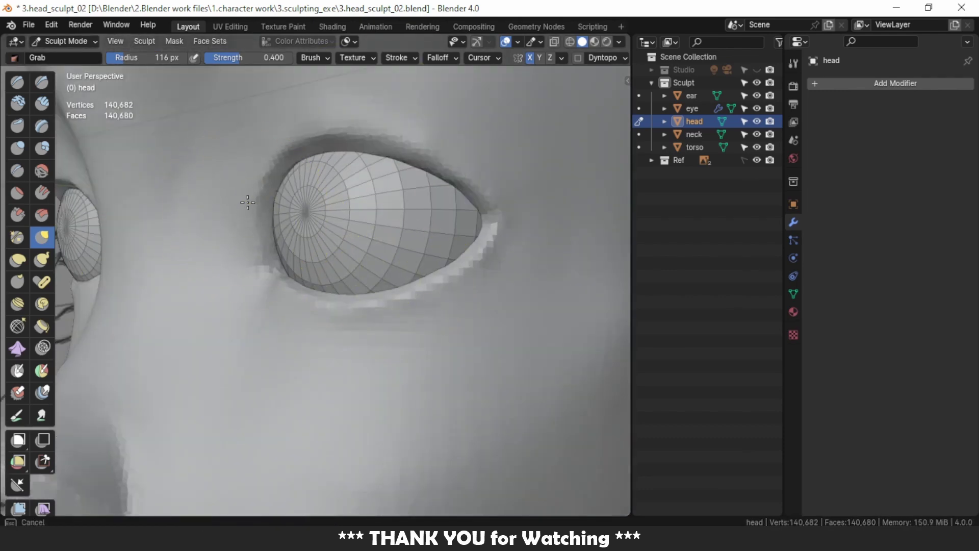
scroll(247, 202, "down", 3)
scroll(339, 251, "down", 2)
scroll(357, 235, "down", 1)
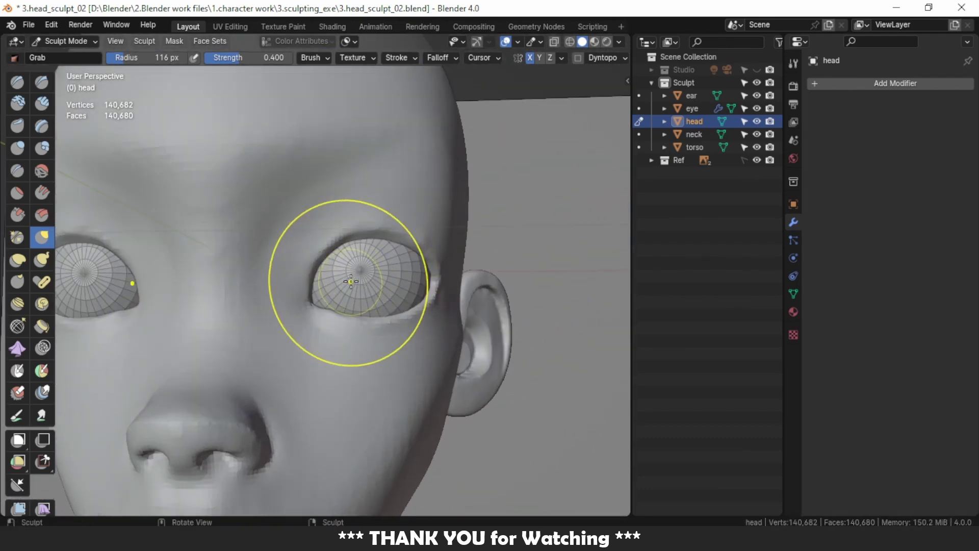
In front view, crease the inner and outer eye corners with Draw Sharp at 0.500 strength
key("bracketleft")
key("bracketleft")
key("bracketleft")
key("bracketleft")
key("bracketleft")
key("bracketleft")
key("KP_1")
key("KP_5")
key("KP_5")
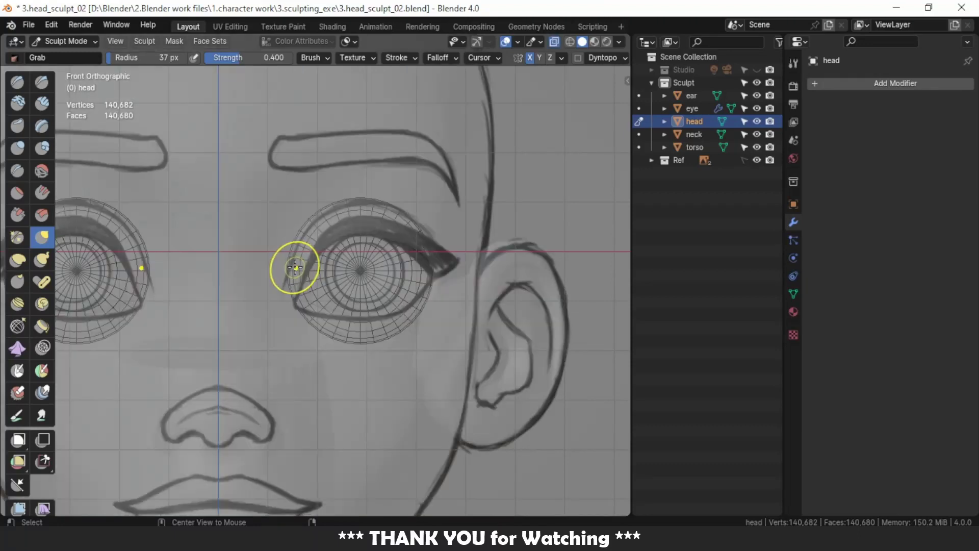
left_click(47, 83)
left_click(437, 58)
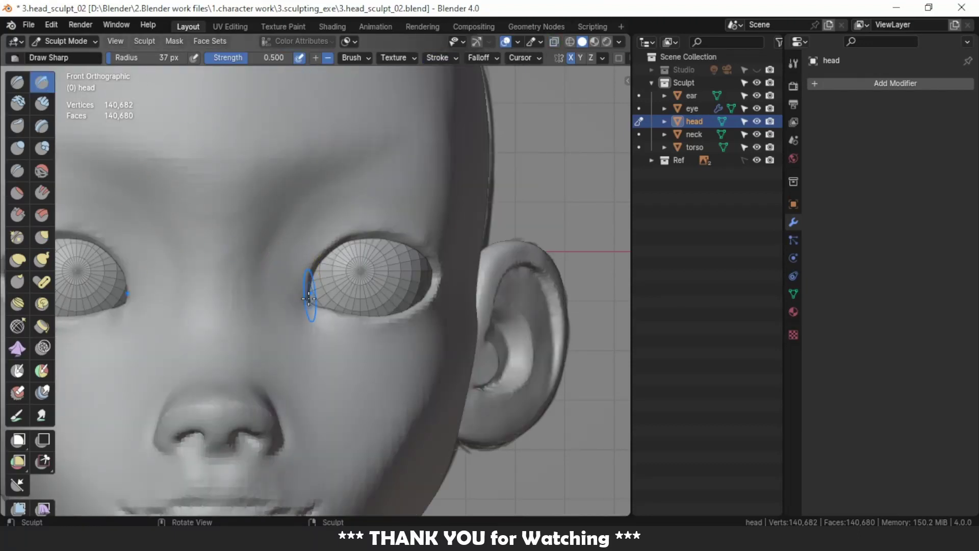
scroll(291, 289, "up", 1)
left_click_drag(322, 217, 298, 271)
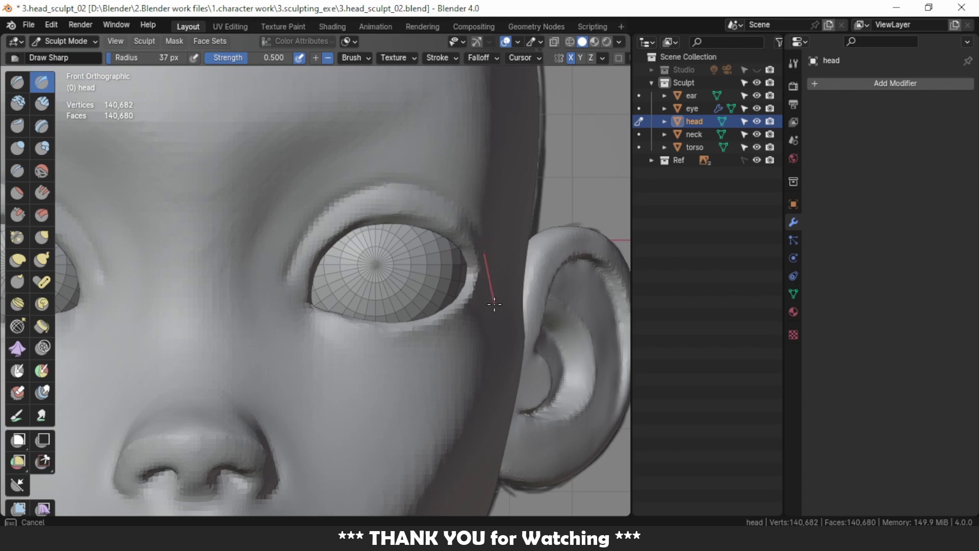
left_click_drag(494, 304, 494, 300)
Carve a sharp crease above the upper eyelid, then resize and switch to Grab
middle_click_drag(494, 301, 336, 204)
scroll(337, 199, "up", 3)
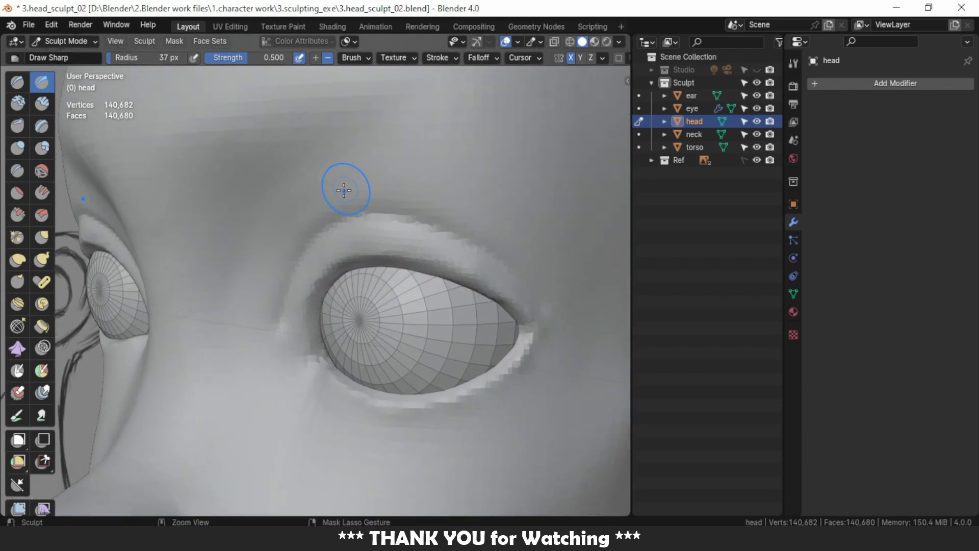
left_click_drag(337, 200, 393, 210)
left_click(437, 58)
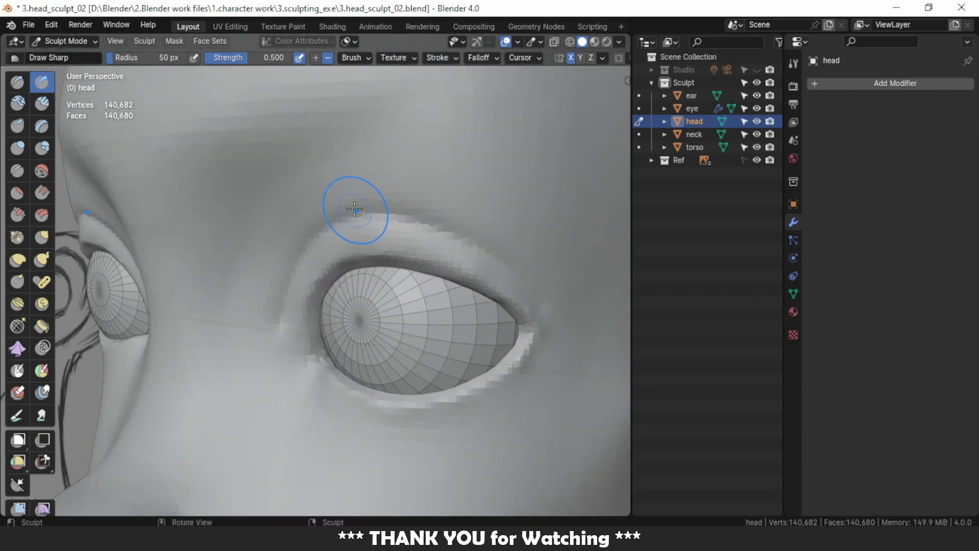
key("f")
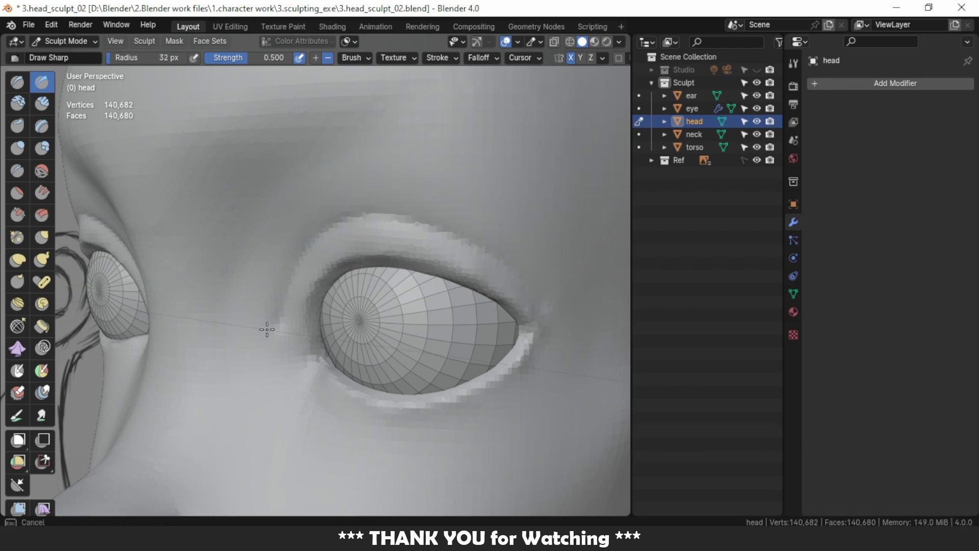
left_click(362, 187)
key("g")
middle_click_drag(415, 212, 488, 246)
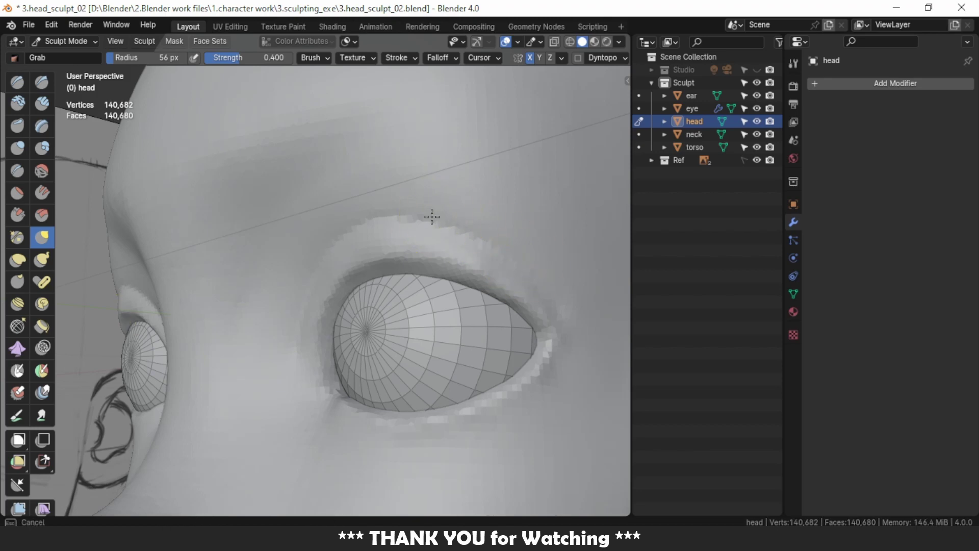
mouse_move(430, 218)
middle_mouse_down()
mouse_move(317, 219)
mouse_move(89, 186)
middle_mouse_up()
Return to Draw Sharp at 0.400 strength and refine the eyelid rims from below and front
left_click(42, 82)
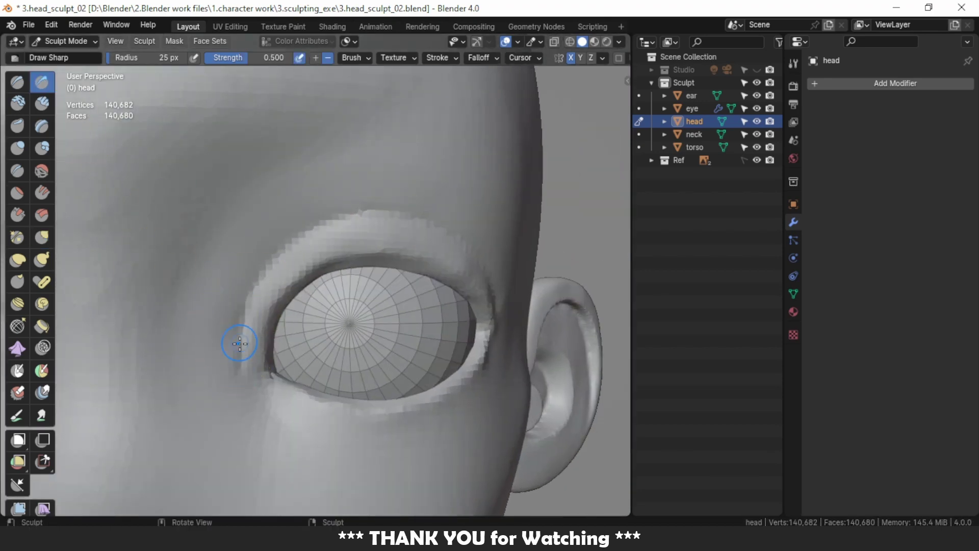
scroll(239, 343, "down", 3)
scroll(406, 406, "up", 1)
middle_click_drag(406, 406, 448, 393)
scroll(330, 431, "up", 3)
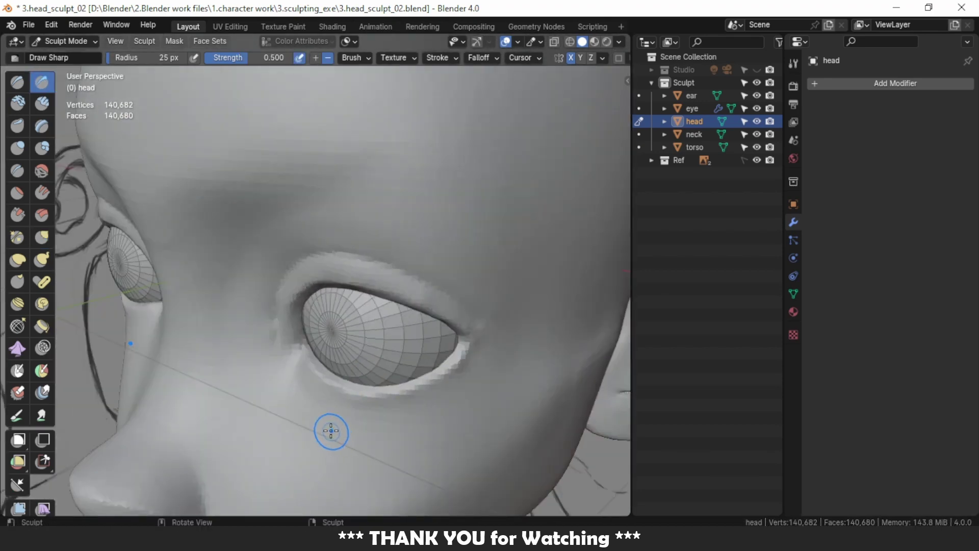
type(".4")
key("Return")
left_click(441, 57)
middle_click_drag(378, 232, 310, 393)
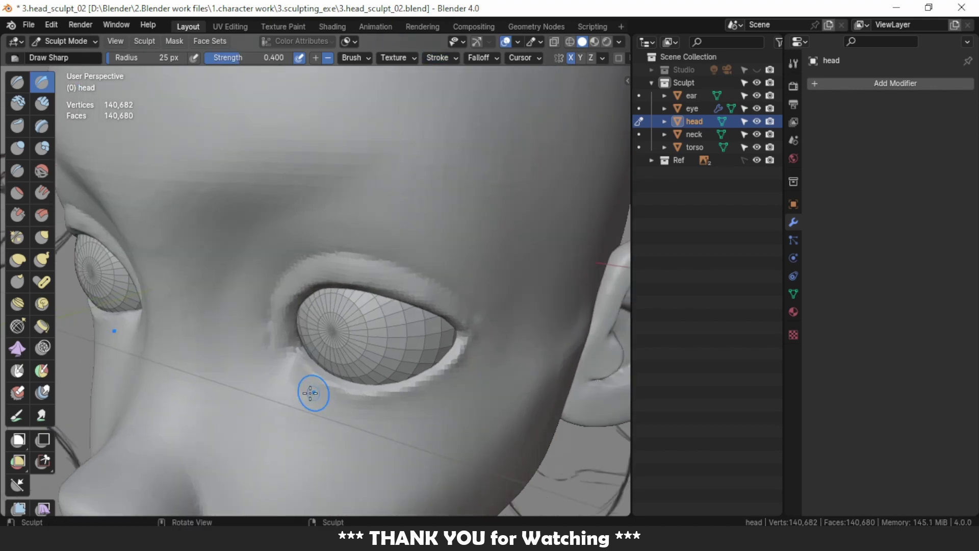
middle_click_drag(355, 423, 361, 371)
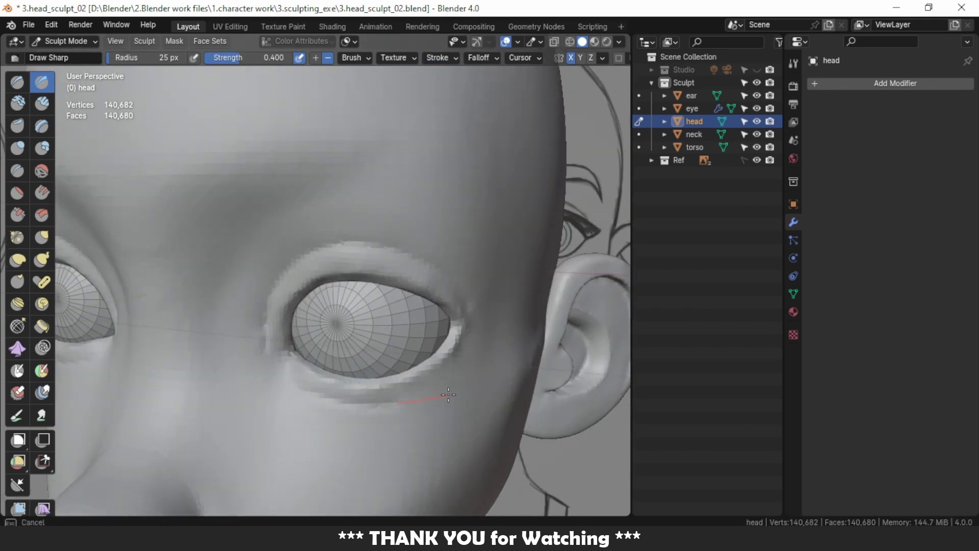
Pull the outer eye corner into shape with a 53 px Grab brush
left_click(42, 237)
middle_click_drag(357, 331, 476, 379)
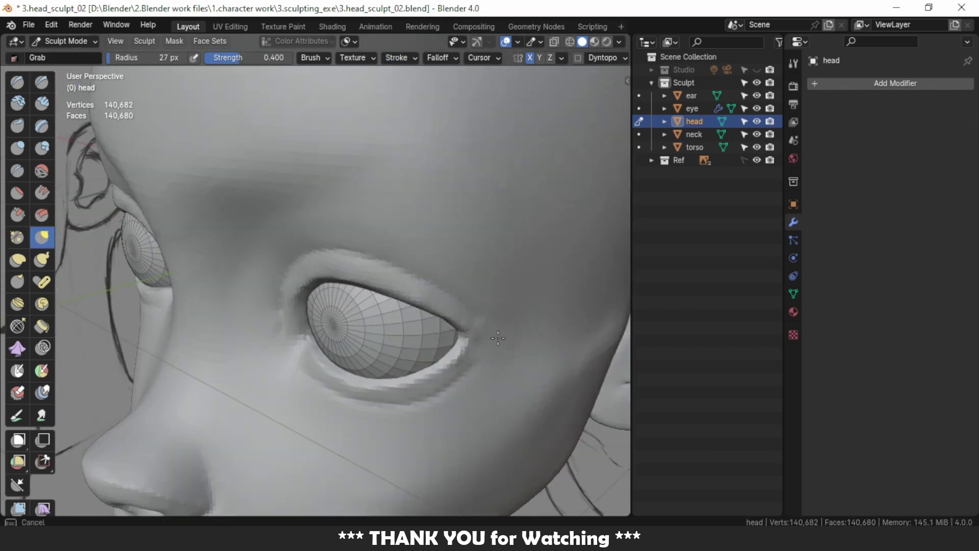
mouse_move(288, 389)
middle_mouse_down()
mouse_move(311, 400)
mouse_move(306, 388)
mouse_move(394, 401)
mouse_move(422, 382)
mouse_move(376, 378)
mouse_move(448, 367)
mouse_move(476, 321)
middle_mouse_up()
key("f")
left_click(303, 375)
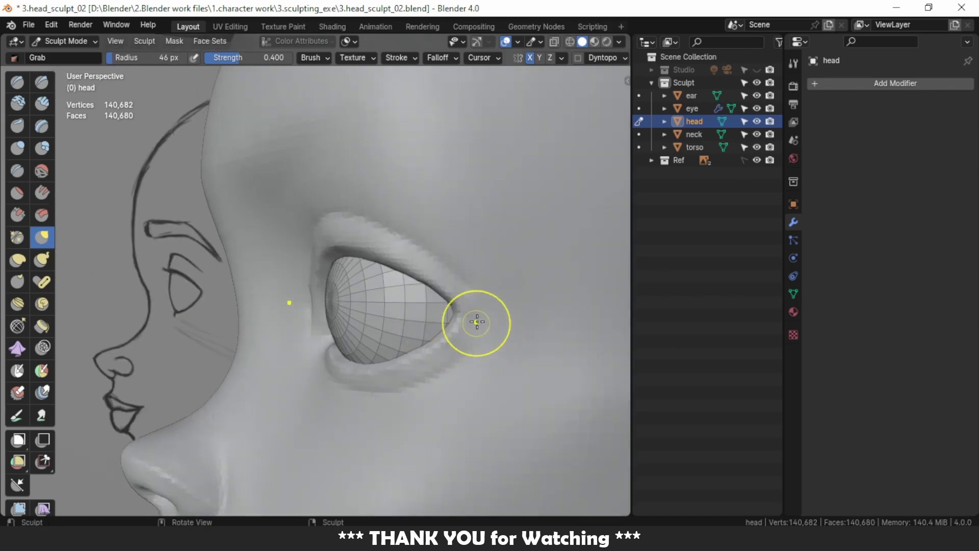
middle_click_drag(442, 410, 505, 324)
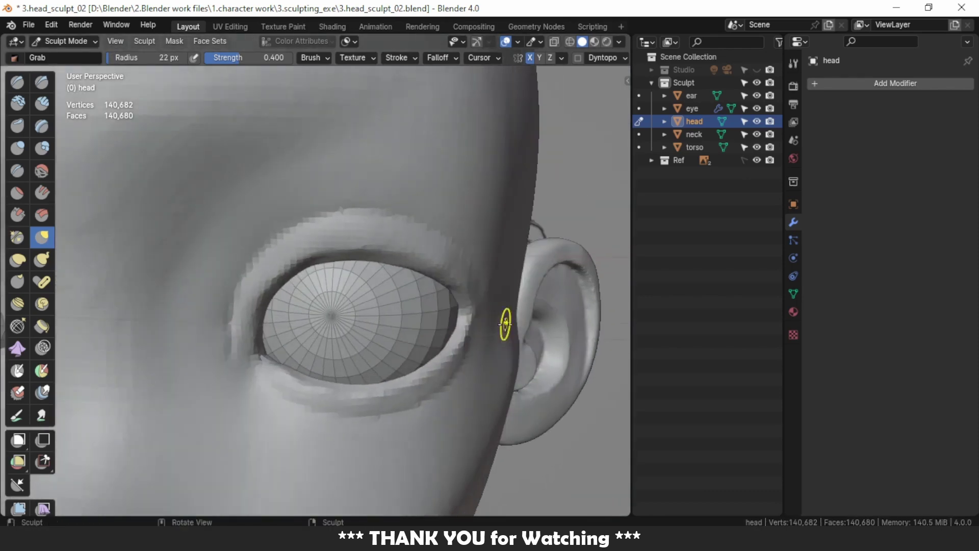
scroll(231, 279, "down", 4)
scroll(240, 284, "up", 2)
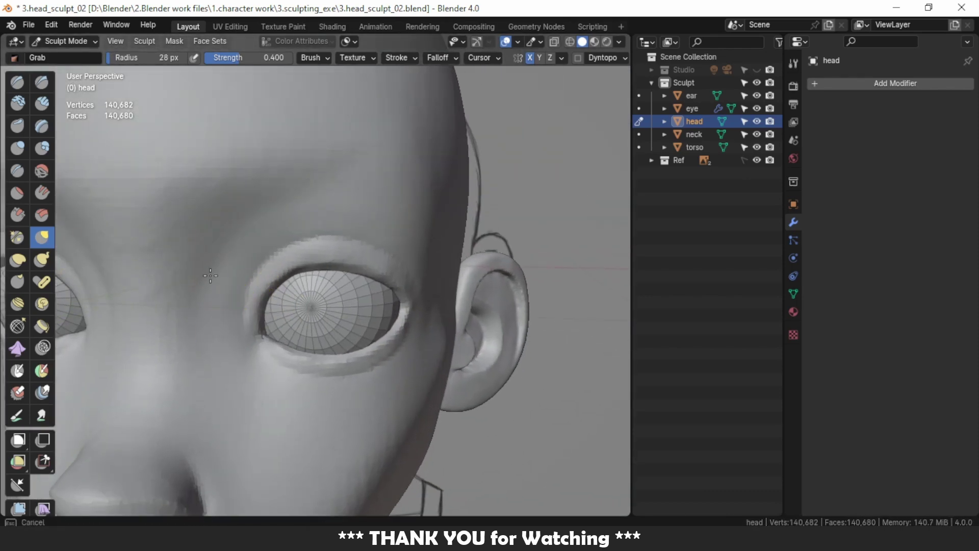
mouse_move(214, 325)
middle_mouse_down()
mouse_move(384, 203)
mouse_move(462, 235)
mouse_move(411, 251)
mouse_move(354, 246)
middle_mouse_up()
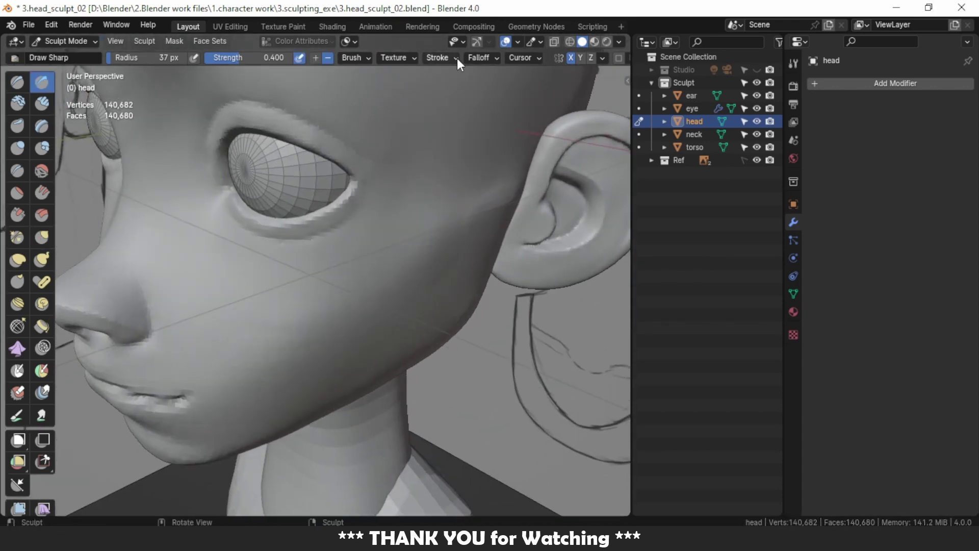
Carve a Draw Sharp crease down across the cheek toward the mouth
left_click(455, 58)
key("Escape")
left_click_drag(390, 263, 327, 321)
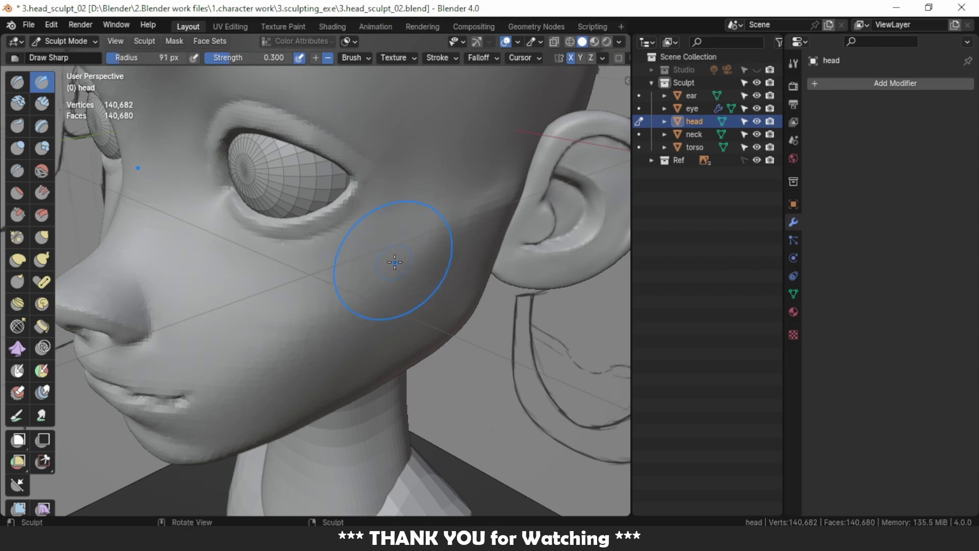
mouse_move(395, 262)
middle_mouse_down()
mouse_move(388, 303)
mouse_move(296, 360)
mouse_move(299, 295)
mouse_move(404, 295)
mouse_move(353, 304)
mouse_move(407, 328)
mouse_move(412, 312)
middle_mouse_up()
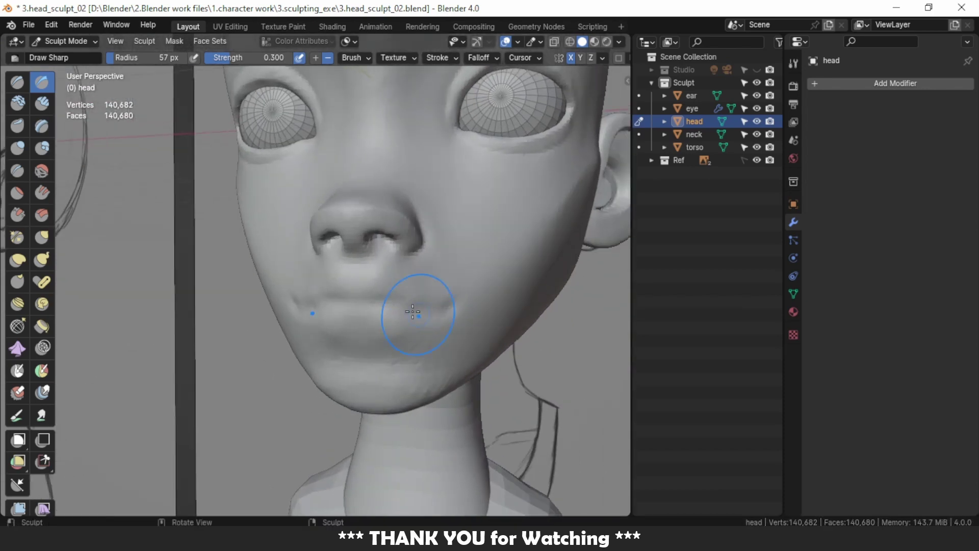
middle_click_drag(369, 228, 400, 269)
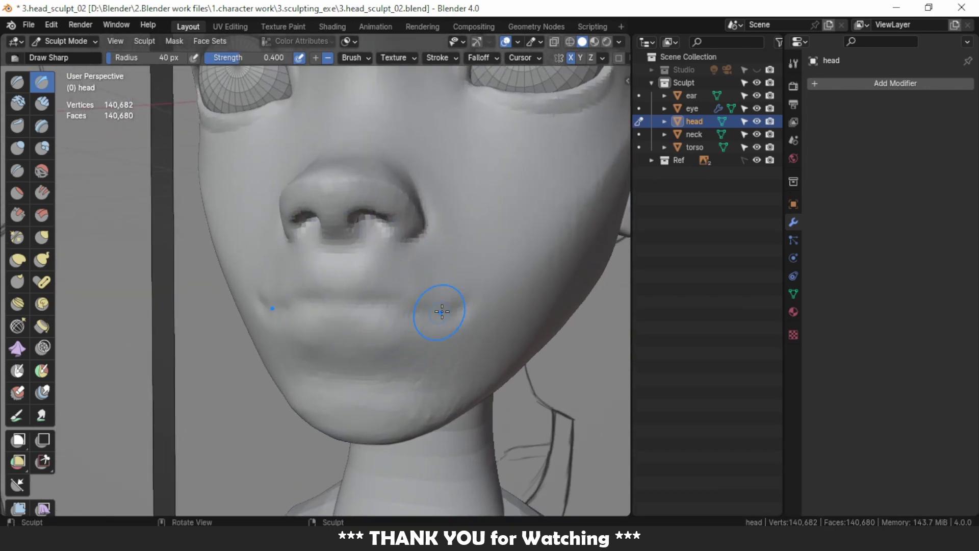
middle_click_drag(442, 311, 408, 329)
Compare the lips and chin with the sketch in front, side and X-ray views
key("KP_1")
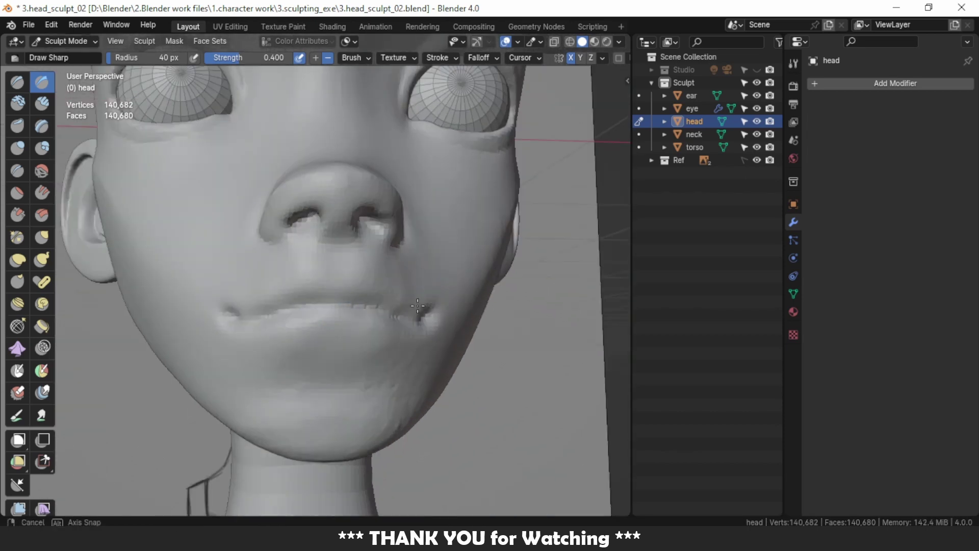
scroll(392, 335, "up", 1)
scroll(392, 334, "up", 2)
scroll(393, 335, "down", 2)
key("KP_3")
scroll(394, 352, "up", 1)
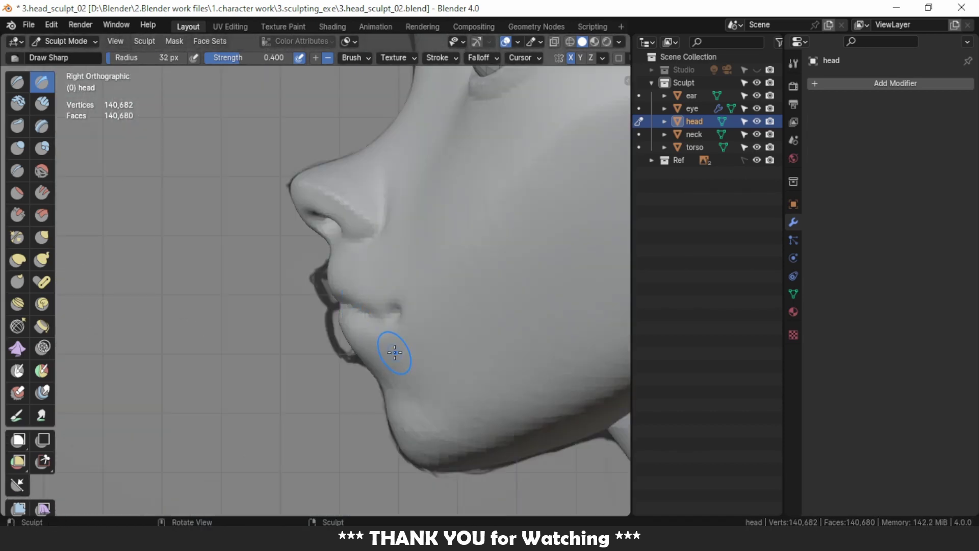
key("KP_1")
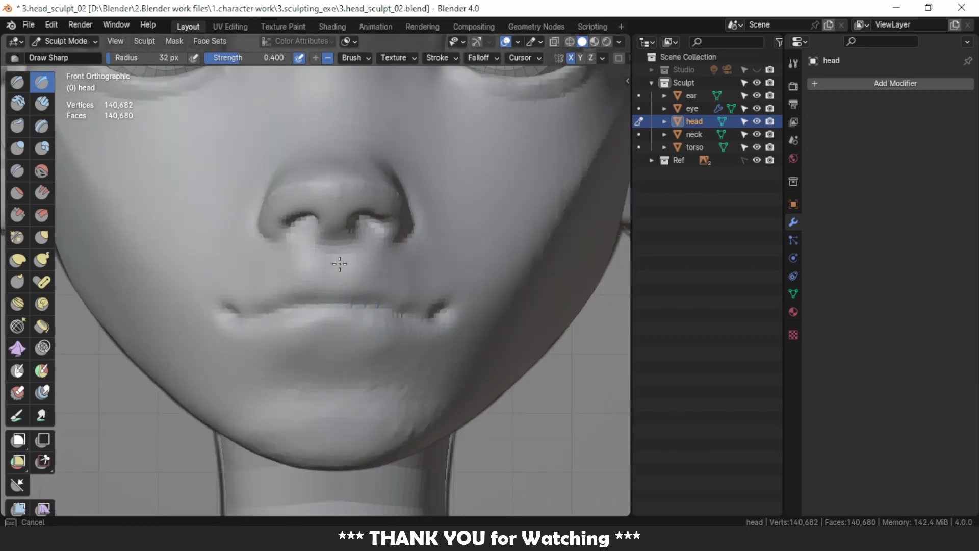
key("alt+z")
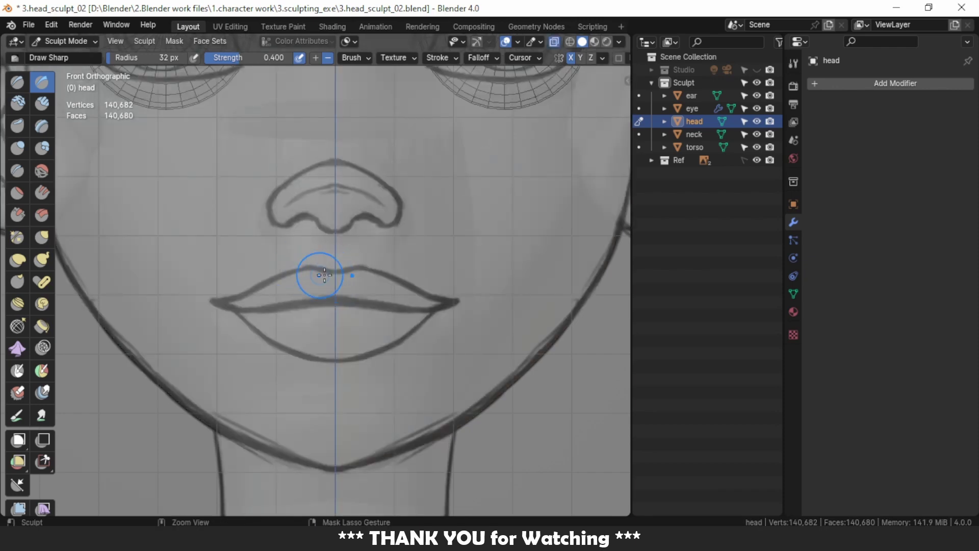
key("alt+z")
mouse_move(312, 279)
middle_mouse_down()
mouse_move(316, 267)
mouse_move(263, 268)
mouse_move(270, 286)
middle_mouse_up()
Shape the mouth with Grab, then build up the lips with 36 px Clay Strips
left_click(42, 237)
scroll(354, 269, "up", 2)
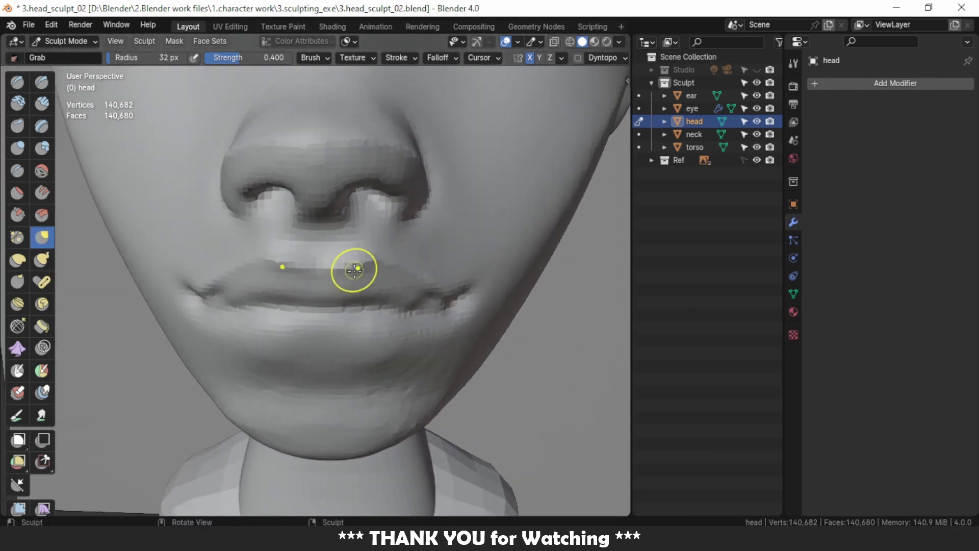
scroll(337, 269, "down", 2)
middle_click_drag(399, 269, 379, 323)
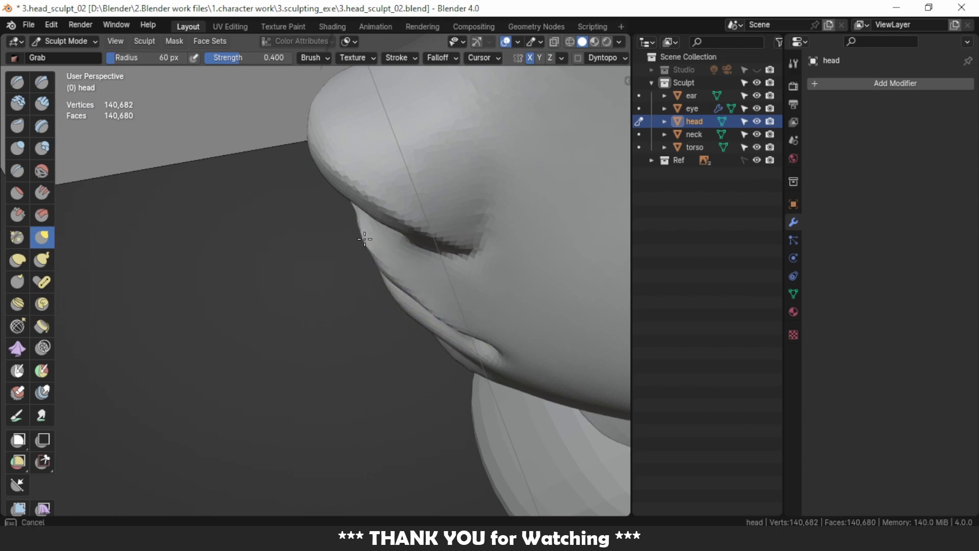
mouse_move(413, 300)
middle_mouse_down()
mouse_move(437, 376)
mouse_move(459, 280)
mouse_move(350, 284)
mouse_move(347, 309)
mouse_move(288, 320)
middle_mouse_up()
key("c")
scroll(301, 304, "down", 1)
key("bracketleft")
key("bracketleft")
key("bracketleft")
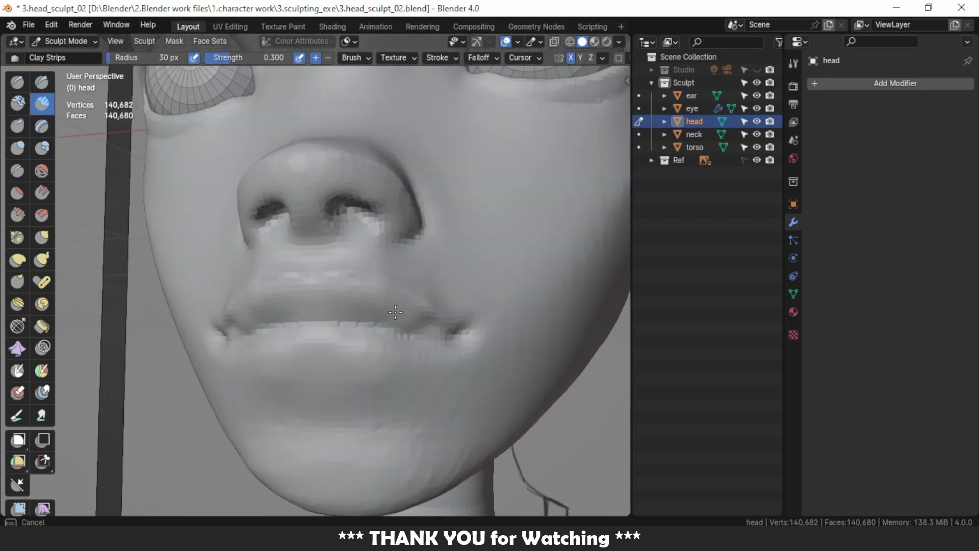
mouse_move(395, 312)
middle_mouse_down()
mouse_move(464, 327)
mouse_move(464, 349)
mouse_move(359, 299)
mouse_move(402, 270)
mouse_move(333, 311)
mouse_move(350, 306)
mouse_move(361, 263)
middle_mouse_up()
Carve a crease along the lower lip with Draw Sharp over the X-ray reference
key("shift+space")
scroll(420, 325, "up", 2)
middle_click_drag(420, 325, 436, 333)
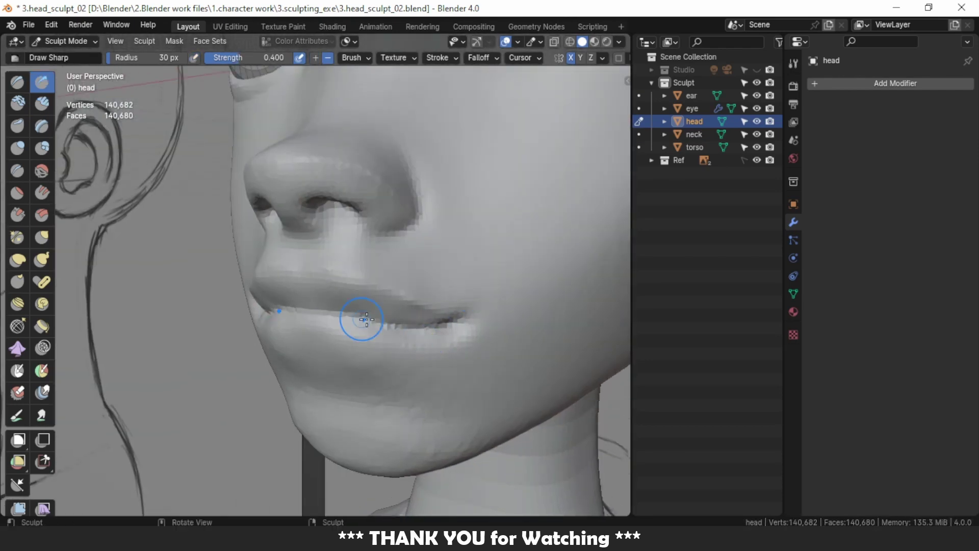
mouse_move(361, 319)
middle_mouse_down()
mouse_move(262, 323)
mouse_move(339, 328)
middle_mouse_up()
scroll(324, 322, "up", 2)
scroll(319, 321, "up", 2)
key("alt+z")
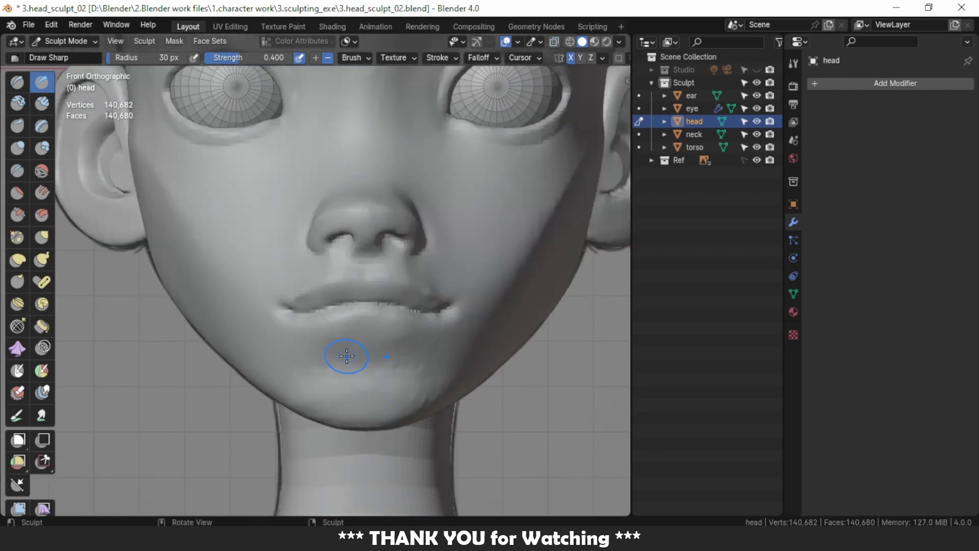
left_click_drag(347, 355, 383, 355)
mouse_move(367, 335)
middle_mouse_down()
mouse_move(317, 332)
mouse_move(427, 361)
mouse_move(412, 335)
middle_mouse_up()
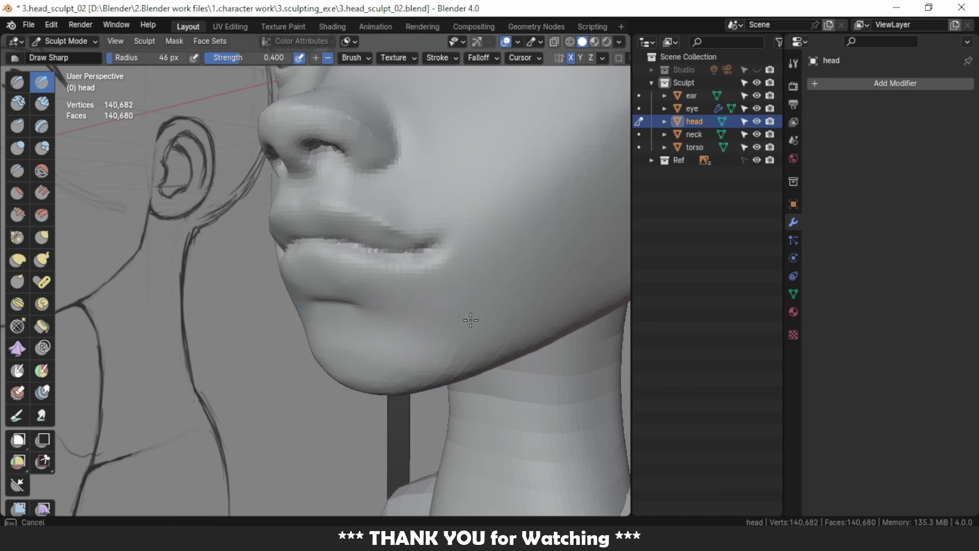
mouse_move(324, 289)
middle_mouse_down()
mouse_move(423, 291)
mouse_move(395, 299)
mouse_move(321, 389)
mouse_move(424, 218)
mouse_move(370, 312)
middle_mouse_up()
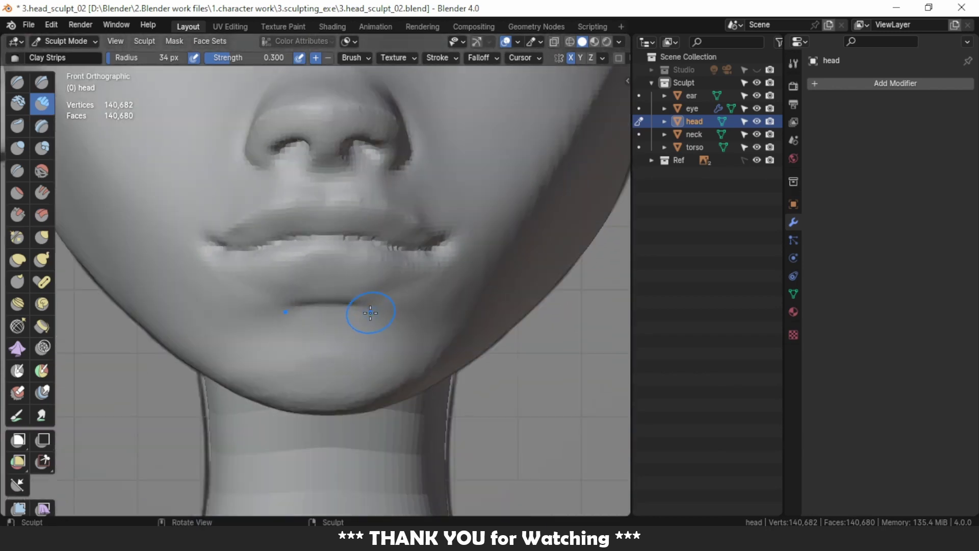
Check the chin from below, switching from Draw Sharp to Grab to reshape it
left_click(41, 82)
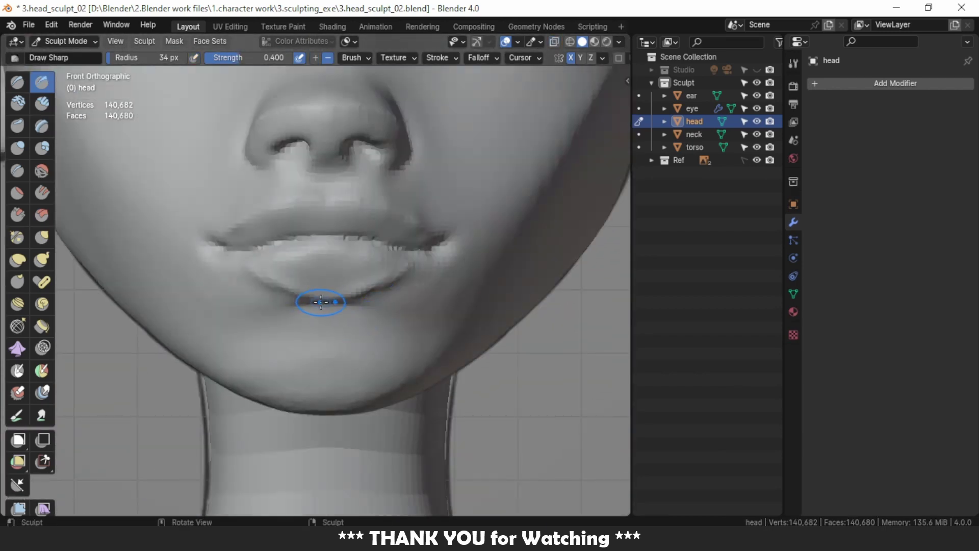
middle_click_drag(358, 292, 388, 291)
middle_click_drag(487, 269, 338, 247)
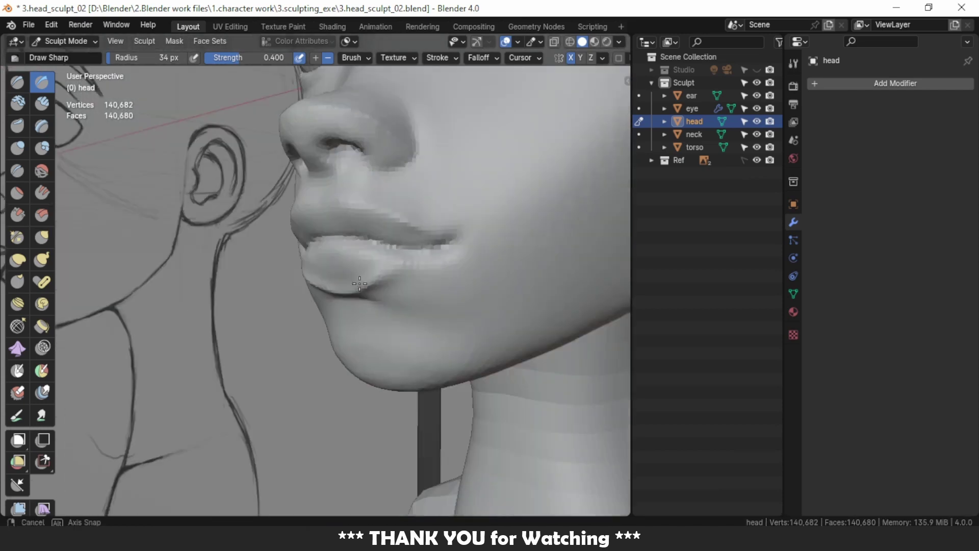
key("g")
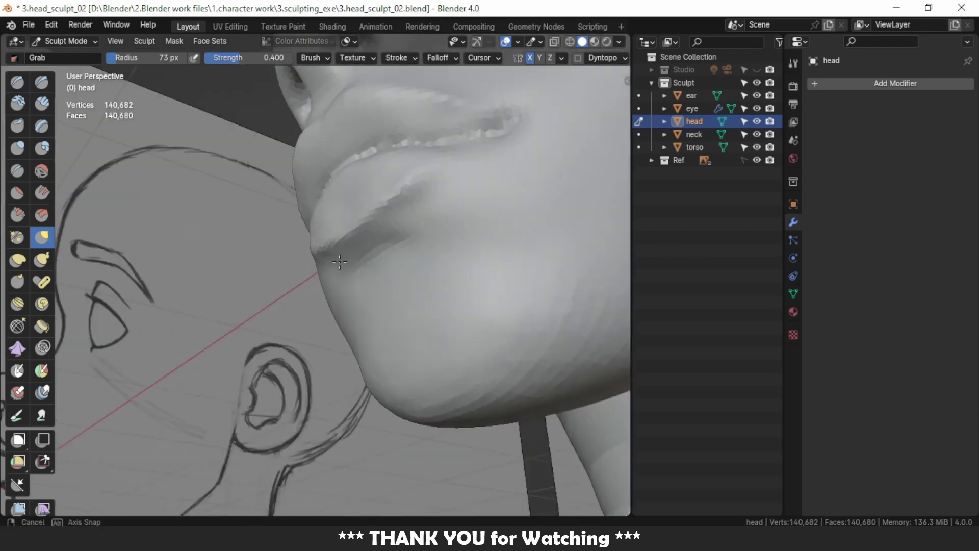
Build up the lips with Clay Strips and Grab, checking them in side profile
mouse_move(344, 225)
middle_mouse_down("alt")
mouse_move(378, 313)
mouse_move(338, 218)
mouse_move(356, 349)
middle_mouse_up("alt")
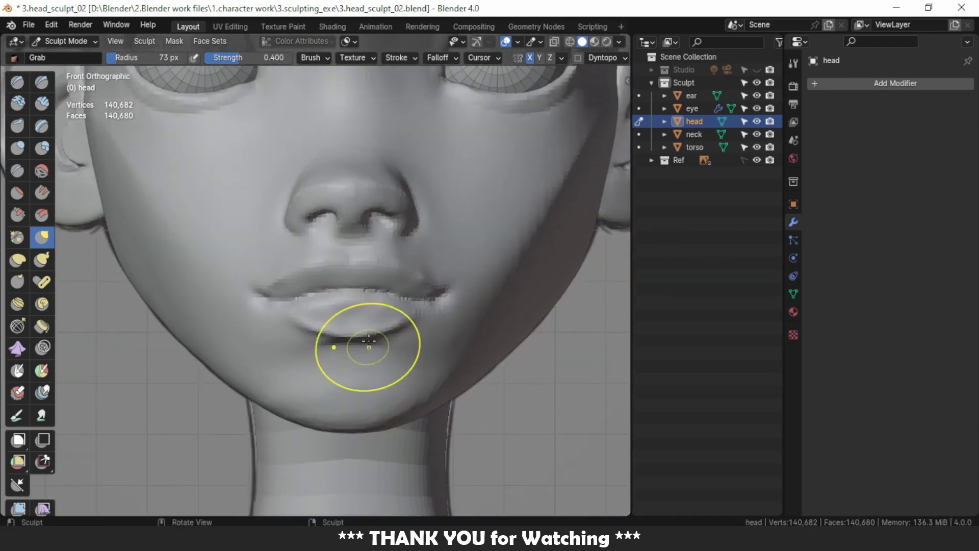
left_click(42, 103)
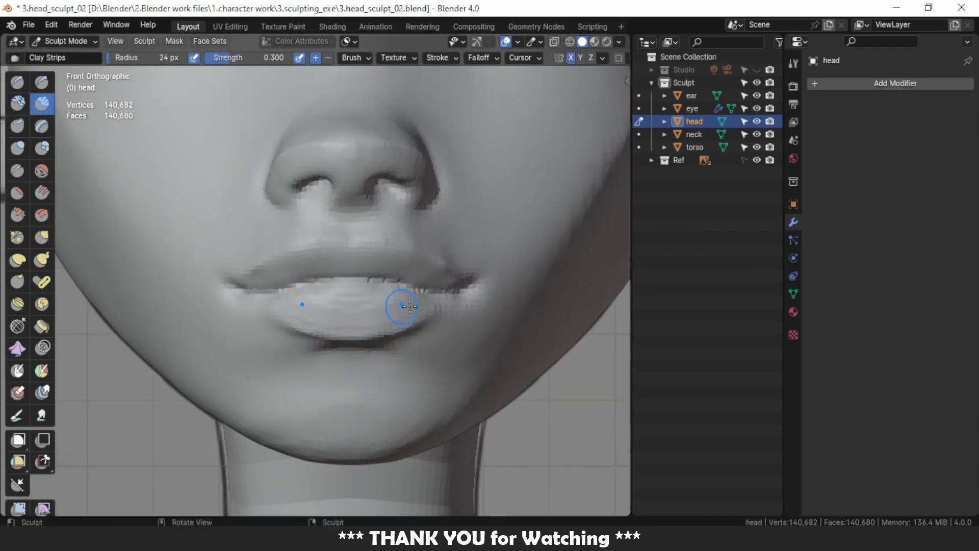
mouse_move(365, 313)
middle_mouse_down()
mouse_move(365, 298)
mouse_move(372, 364)
mouse_move(335, 320)
mouse_move(352, 306)
mouse_move(382, 317)
mouse_move(345, 299)
mouse_move(352, 286)
mouse_move(343, 283)
middle_mouse_up()
key("g")
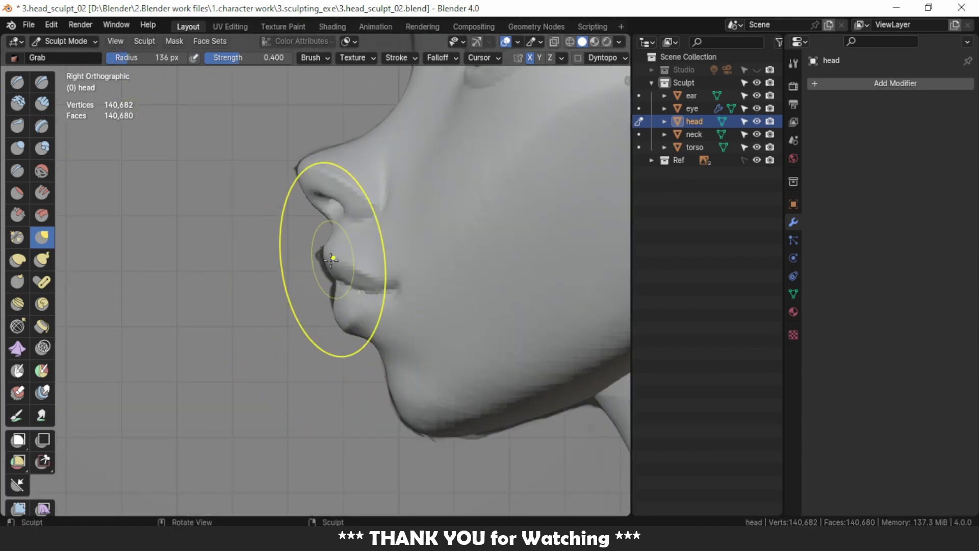
mouse_move(319, 231)
middle_mouse_down()
mouse_move(306, 229)
mouse_move(367, 196)
mouse_move(357, 194)
middle_mouse_up()
Set Draw Sharp to 0.300 strength and a 56 px radius for the lip creases
left_click(41, 82)
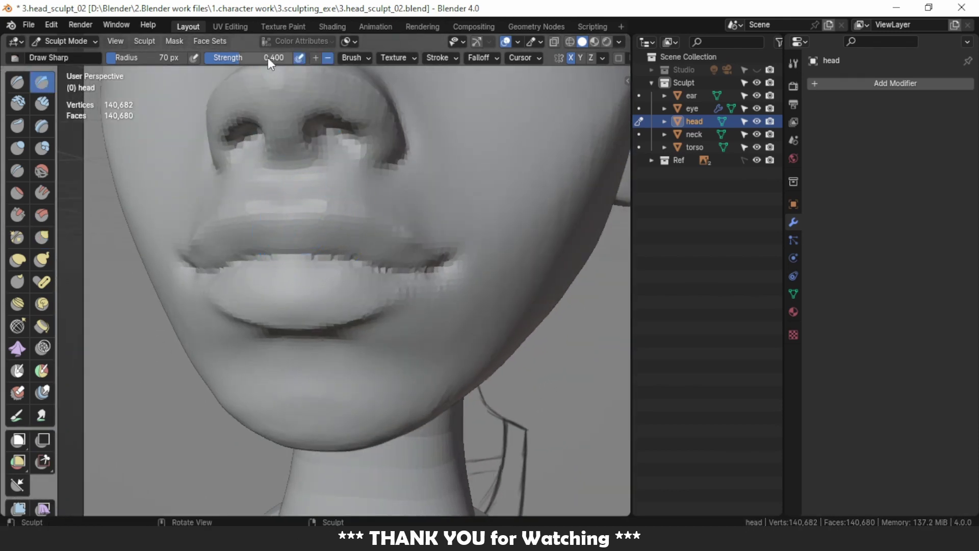
left_click_drag(269, 62, 250, 62)
mouse_move(306, 230)
middle_mouse_down()
mouse_move(311, 214)
mouse_move(384, 219)
mouse_move(446, 258)
mouse_move(398, 303)
mouse_move(348, 302)
mouse_move(266, 270)
mouse_move(383, 263)
middle_mouse_up()
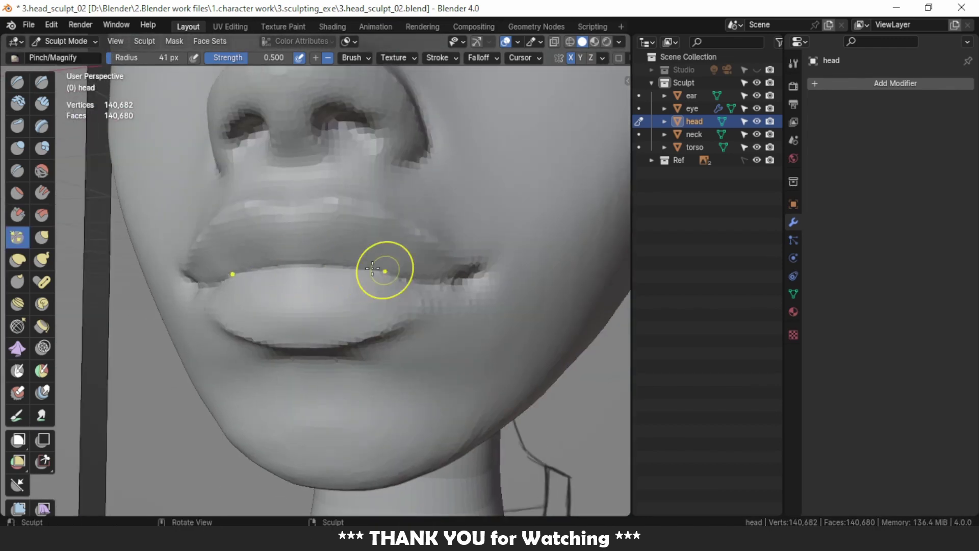
Pull the lip and chin profile into shape with a larger Grab brush
key("g")
mouse_move(184, 241)
middle_mouse_down()
mouse_move(495, 313)
mouse_move(476, 339)
mouse_move(428, 295)
mouse_move(345, 340)
mouse_move(323, 316)
middle_mouse_up()
scroll(323, 317, "down", 3)
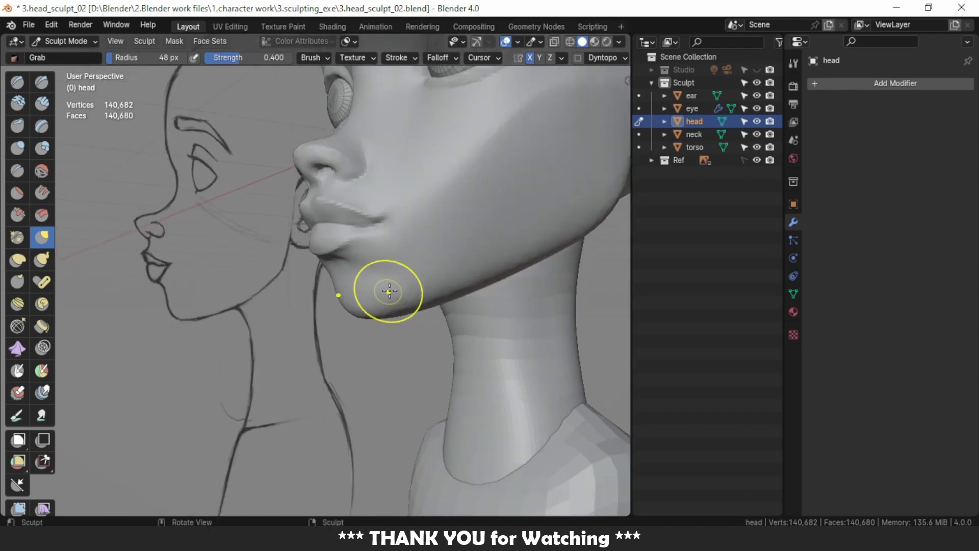
mouse_move(387, 284)
middle_mouse_down()
mouse_move(339, 317)
mouse_move(455, 318)
mouse_move(284, 349)
mouse_move(273, 295)
mouse_move(289, 357)
middle_mouse_up()
scroll(288, 357, "up", 5)
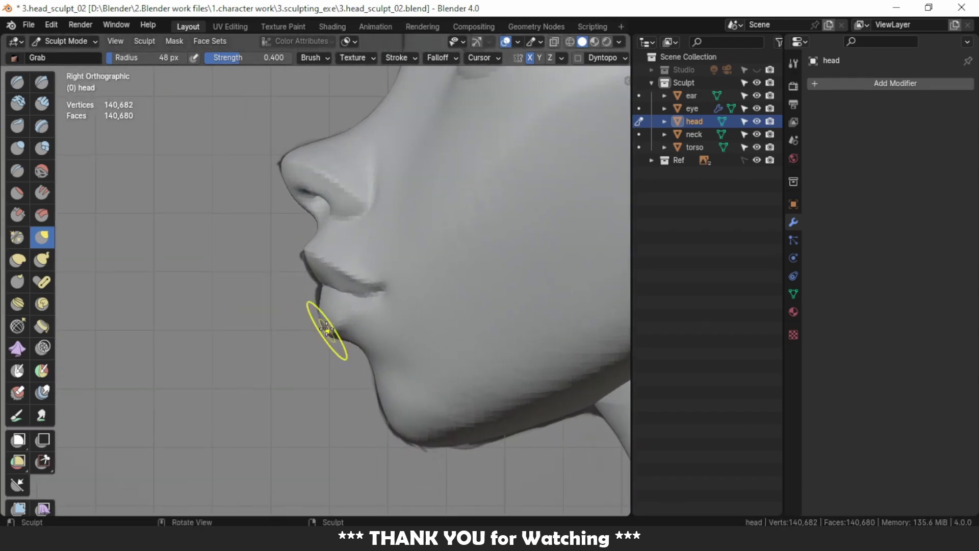
scroll(372, 277, "up", 2)
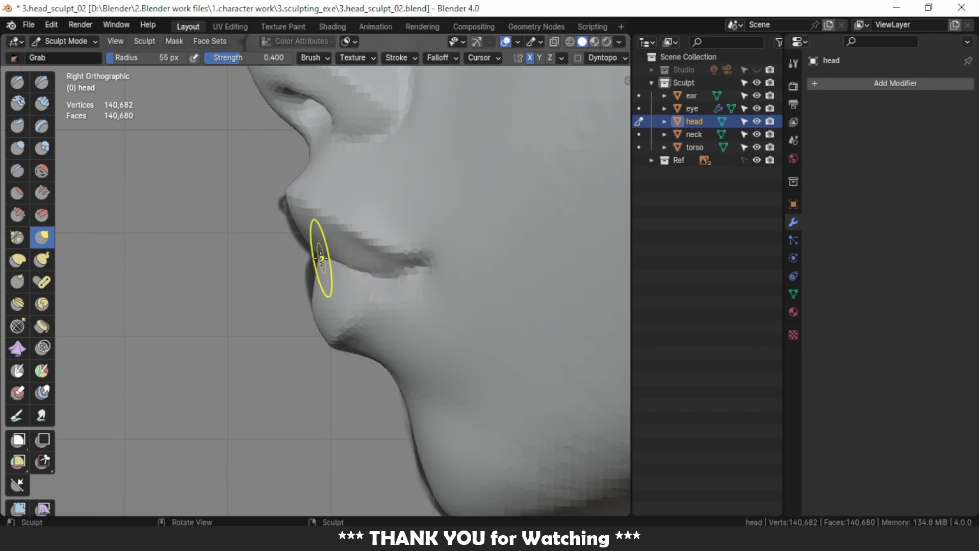
left_click(310, 277)
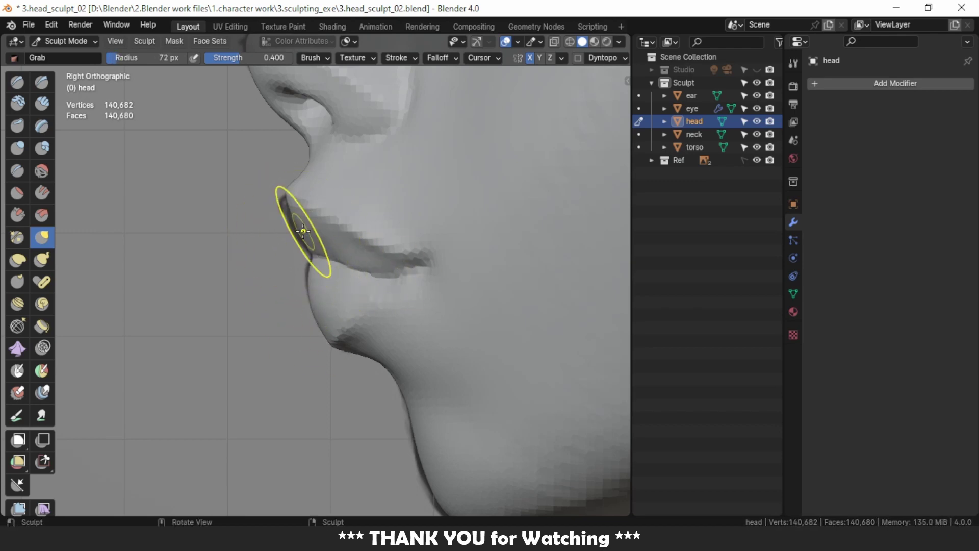
mouse_move(303, 231)
middle_mouse_down()
mouse_move(328, 229)
mouse_move(328, 247)
mouse_move(236, 213)
mouse_move(384, 267)
mouse_move(345, 300)
mouse_move(285, 265)
middle_mouse_up()
scroll(246, 243, "up", 2)
Deepen the lip corners, alternating Pinch and Grab until the lips look rounded
left_click(17, 236)
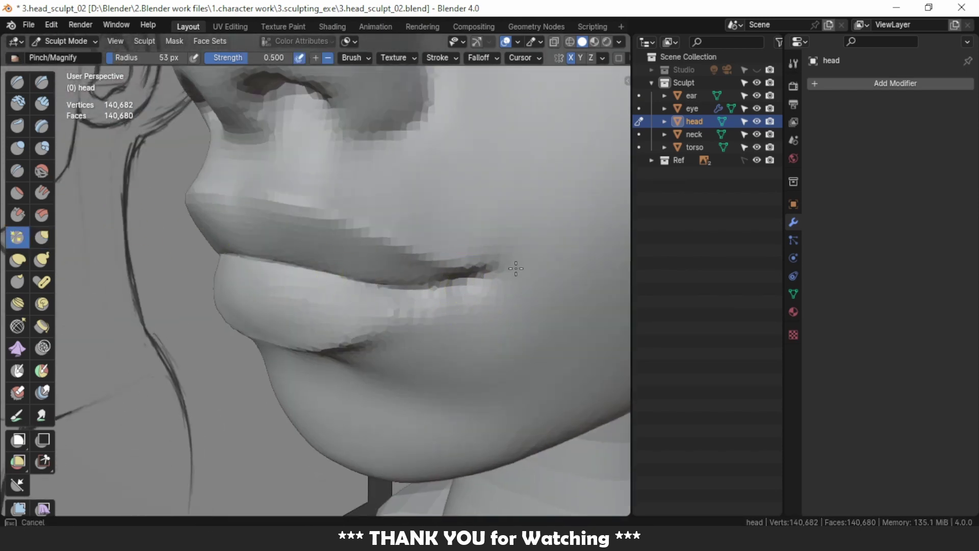
key("g")
middle_click_drag(256, 236, 482, 281)
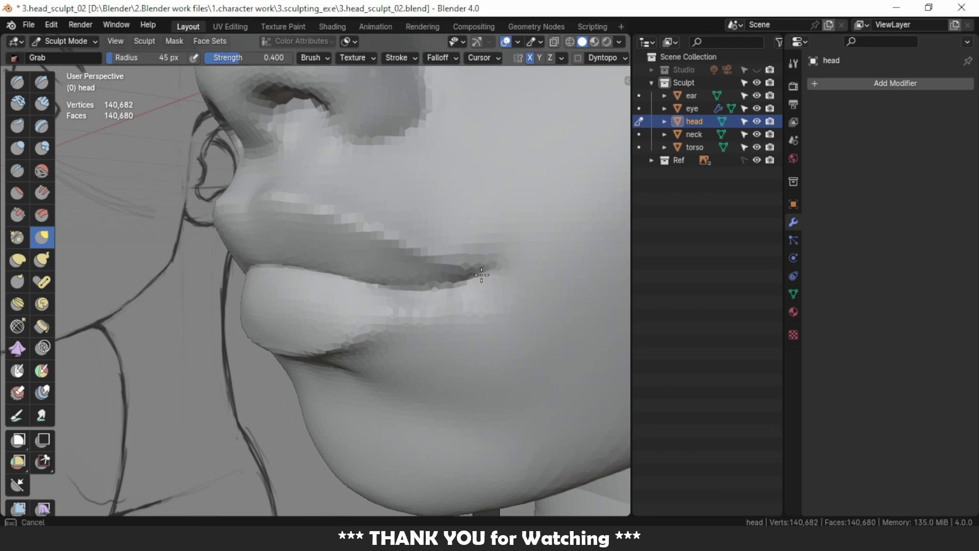
left_click(17, 237)
key("g")
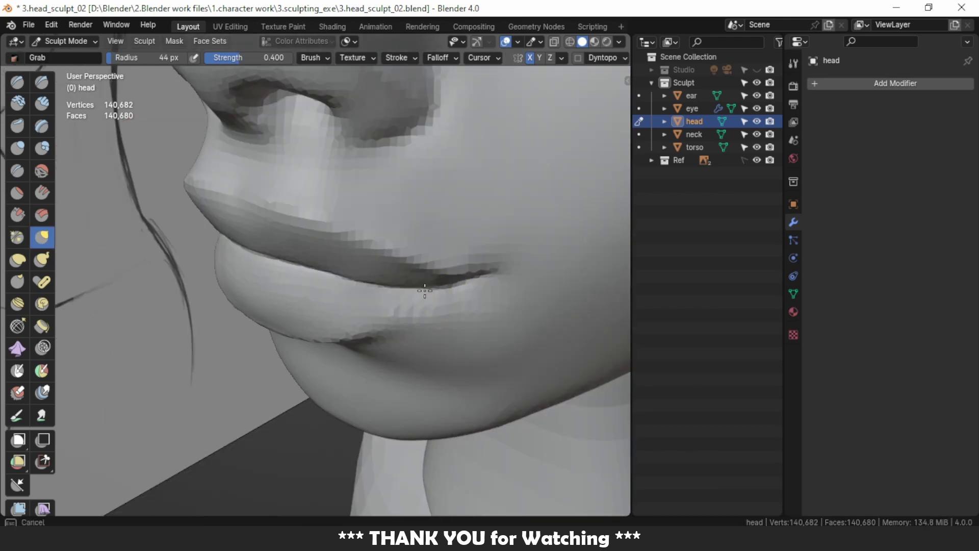
mouse_move(422, 280)
middle_mouse_down()
mouse_move(366, 280)
mouse_move(321, 258)
mouse_move(345, 354)
mouse_move(336, 287)
mouse_move(302, 218)
mouse_move(336, 234)
mouse_move(400, 234)
mouse_move(387, 164)
mouse_move(382, 230)
mouse_move(403, 316)
mouse_move(375, 192)
middle_mouse_up()
scroll(321, 258, "down", 3)
scroll(301, 219, "up", 2)
scroll(336, 234, "up", 2)
scroll(320, 202, "down", 3)
scroll(383, 230, "down", 3)
scroll(382, 250, "up", 3)
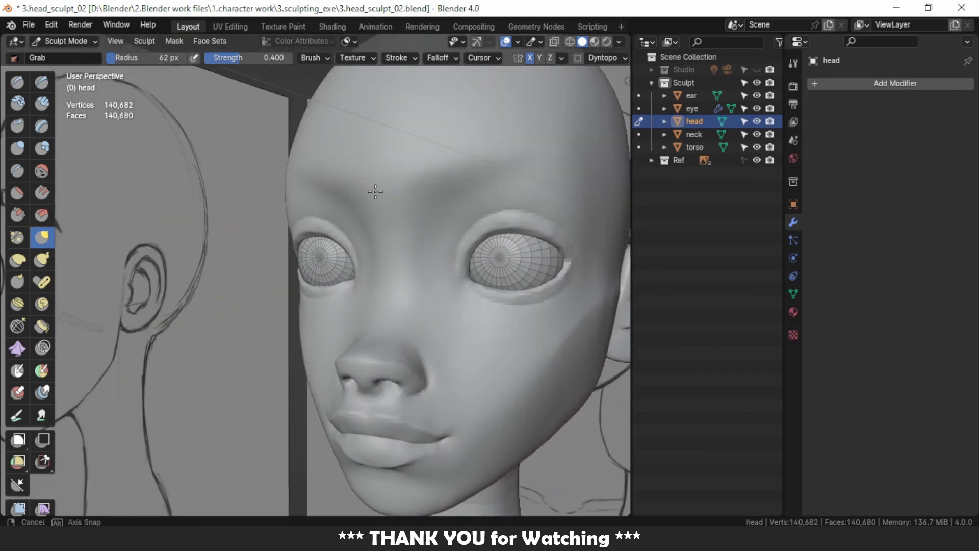
Orbit the head into side profile to compare it with the side reference drawing
scroll(375, 191, "down", 3)
mouse_move(453, 206)
middle_mouse_down()
mouse_move(376, 190)
mouse_move(402, 225)
mouse_move(385, 251)
mouse_move(402, 256)
mouse_move(534, 212)
mouse_move(277, 286)
mouse_move(284, 264)
mouse_move(297, 284)
mouse_move(317, 275)
mouse_move(349, 301)
mouse_move(365, 236)
mouse_move(341, 284)
mouse_move(372, 306)
mouse_move(349, 317)
middle_mouse_up()
scroll(376, 190, "up", 3)
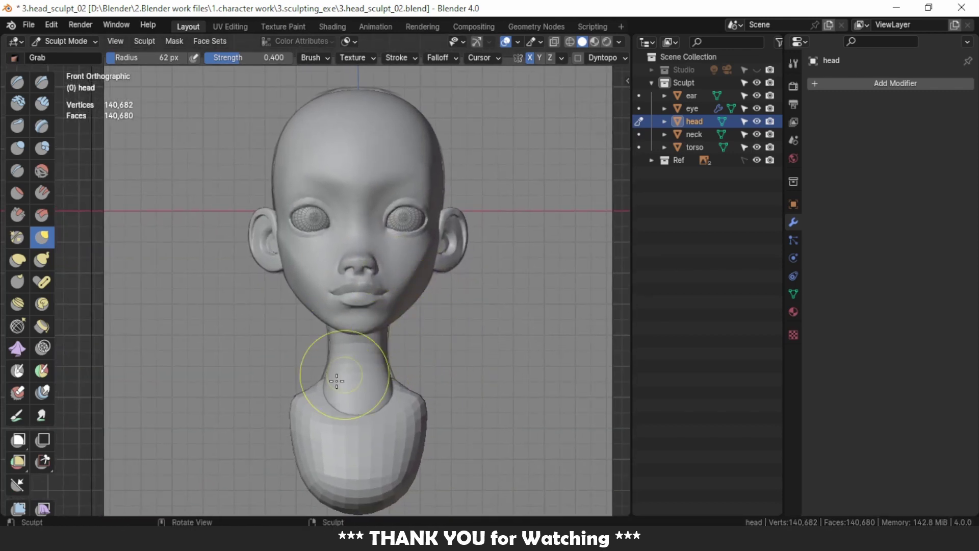
mouse_move(327, 382)
middle_mouse_down("alt")
mouse_move(267, 404)
mouse_move(321, 333)
middle_mouse_up("alt")
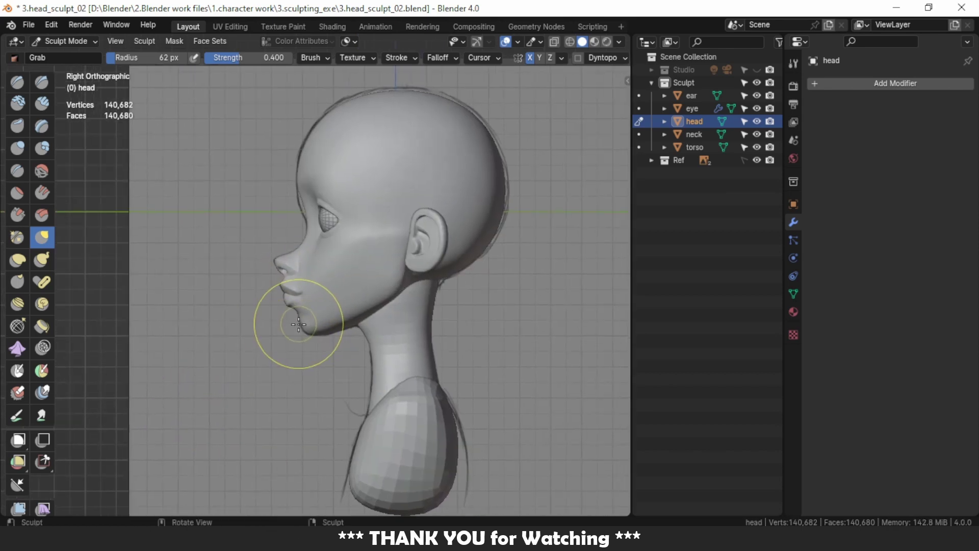
In Object Mode, check the head from front, top, side and back views
key("ctrl+Tab")
scroll(331, 260, "down", 3)
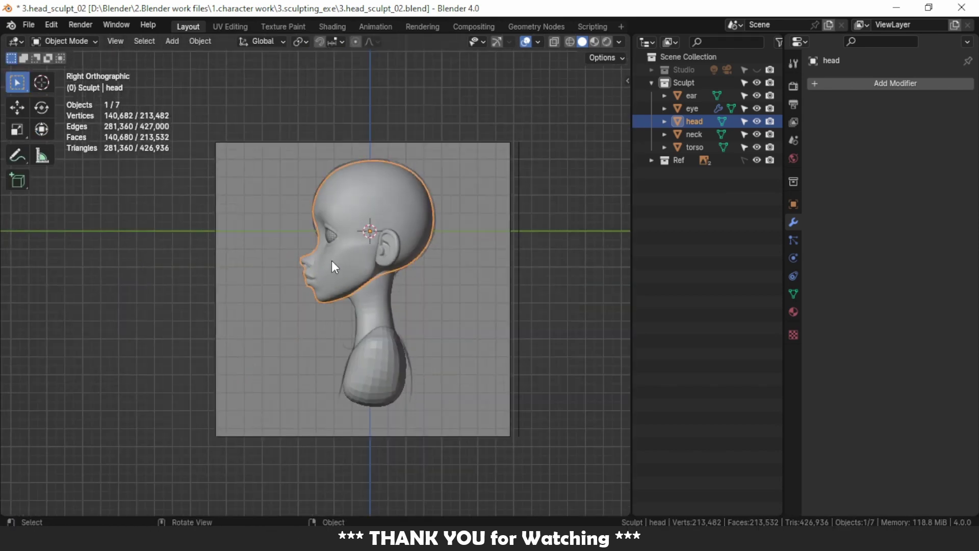
key("KP_1")
key("KP_7")
key("KP_3")
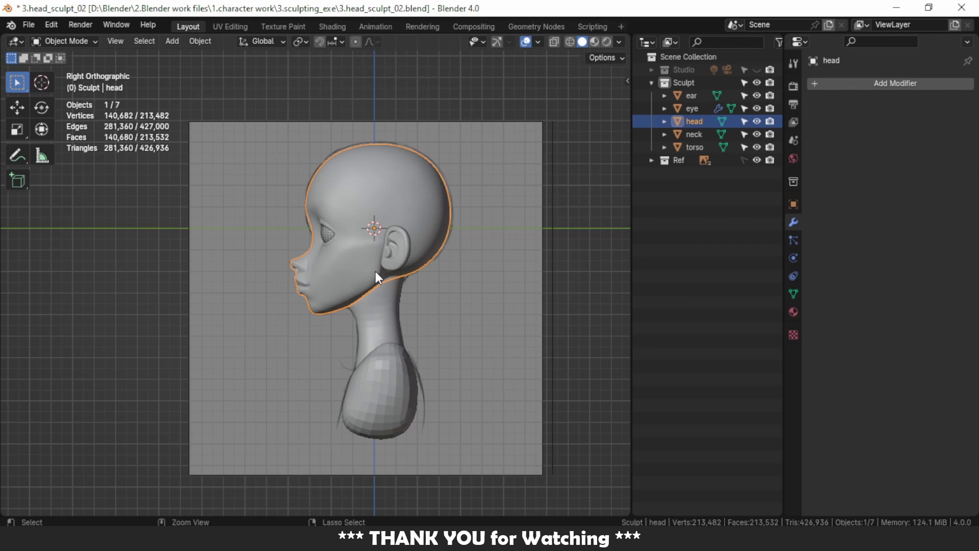
key("ctrl+KP_1")
mouse_move(396, 262)
middle_mouse_down()
mouse_move(457, 268)
mouse_move(351, 301)
mouse_move(379, 325)
mouse_move(262, 375)
mouse_move(389, 324)
middle_mouse_up()
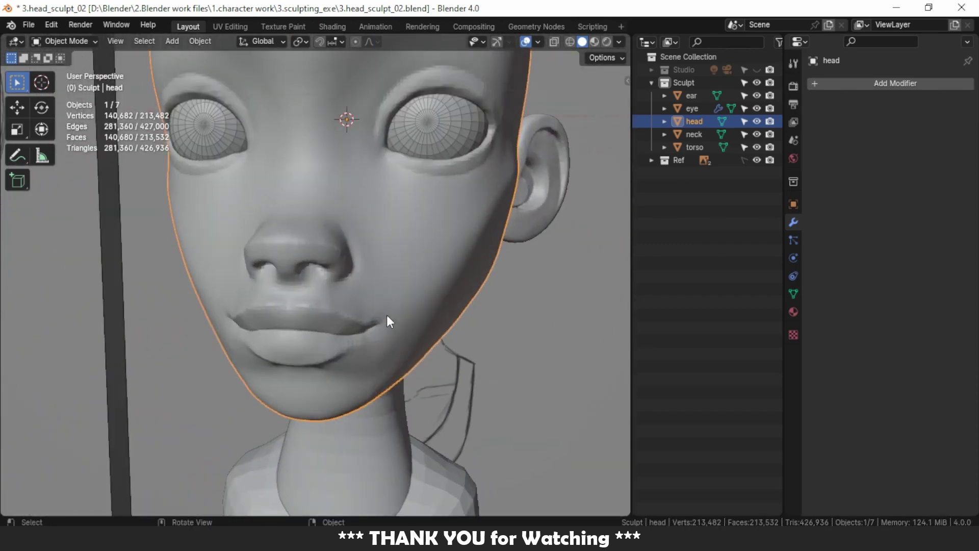
Return to Sculpt Mode and view the lips from below
key("ctrl+Tab")
scroll(383, 393, "up", 3)
mouse_move(317, 188)
middle_mouse_down()
mouse_move(372, 271)
mouse_move(361, 329)
middle_mouse_up()
Grab the skin under the nostril into shape, checking nose and lips front and side
left_click_drag(339, 272, 383, 268)
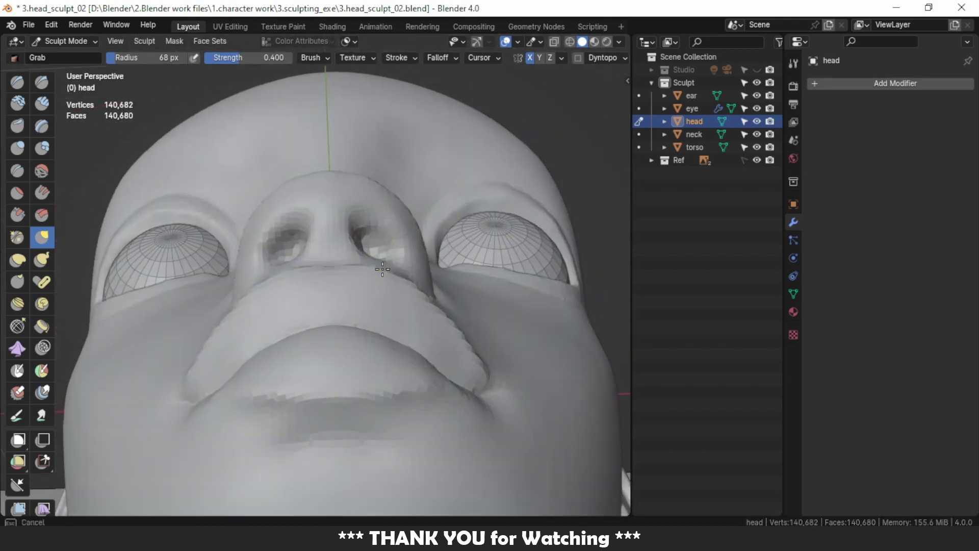
key("KP_1")
scroll(339, 290, "up", 3)
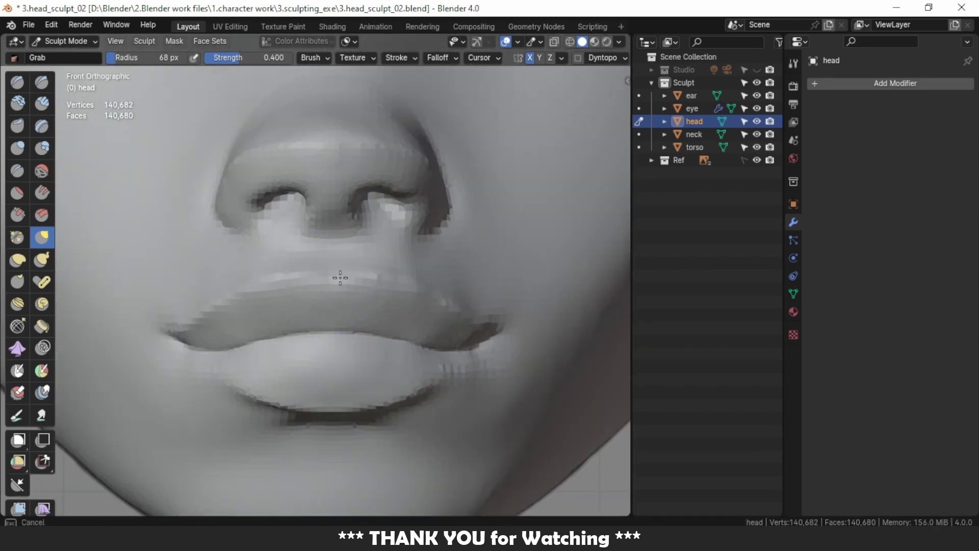
mouse_move(363, 280)
middle_mouse_down()
mouse_move(324, 271)
mouse_move(354, 300)
middle_mouse_up()
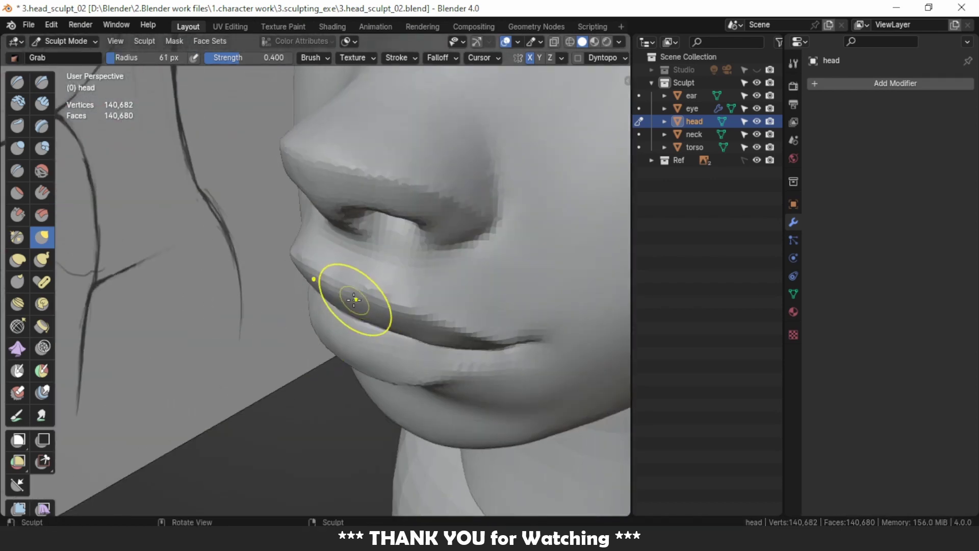
mouse_move(376, 255)
middle_mouse_down()
mouse_move(424, 262)
mouse_move(343, 301)
middle_mouse_up()
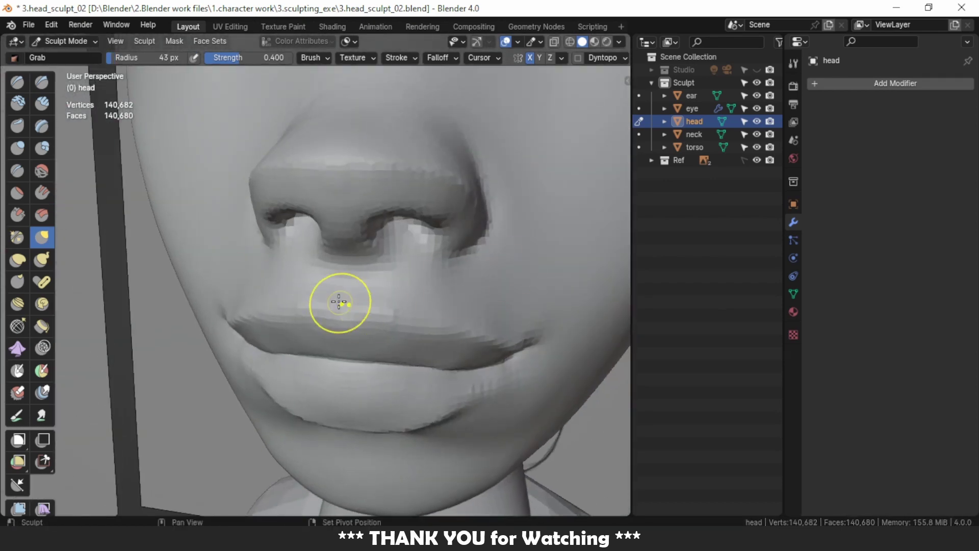
scroll(359, 321, "up", 2)
Carve the upper lip with Draw Sharp, comparing it to the front lip drawing in X-ray
left_click(41, 81)
mouse_move(197, 153)
middle_mouse_down()
mouse_move(361, 317)
mouse_move(496, 363)
mouse_move(405, 306)
mouse_move(410, 287)
mouse_move(349, 284)
mouse_move(344, 267)
mouse_move(433, 230)
mouse_move(491, 223)
mouse_move(525, 235)
mouse_move(339, 284)
mouse_move(356, 285)
middle_mouse_up()
key("KP_1")
key("alt+z")
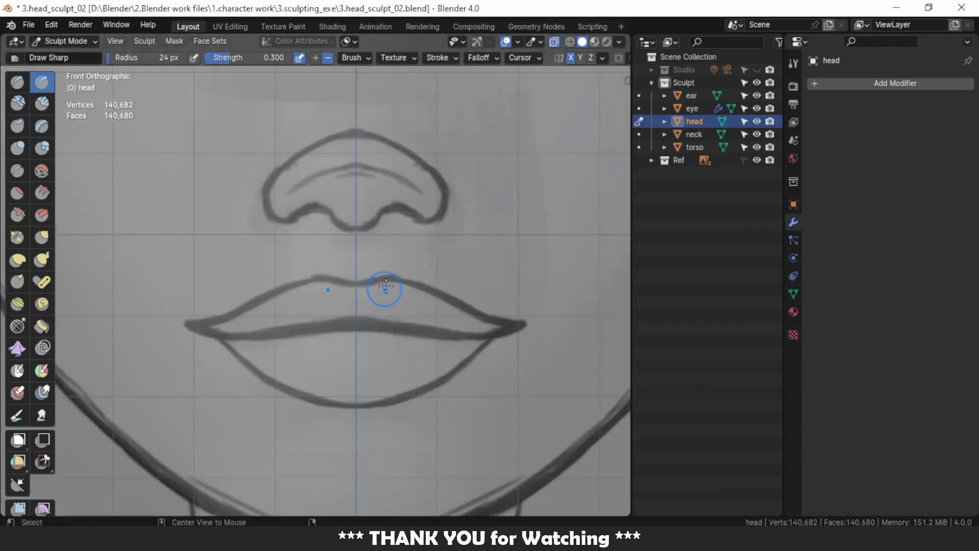
key("alt+z")
Pull the upper lip's edge into shape with a 57 px Grab brush, then shrink it to 32 px
left_click(42, 237)
middle_click_drag(367, 301, 370, 292)
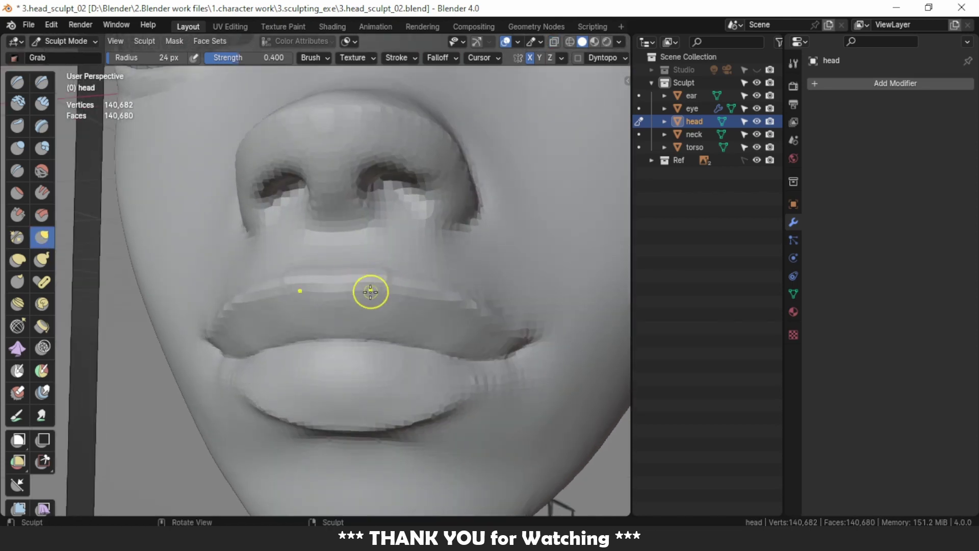
key("f")
left_click_drag(415, 286, 327, 271)
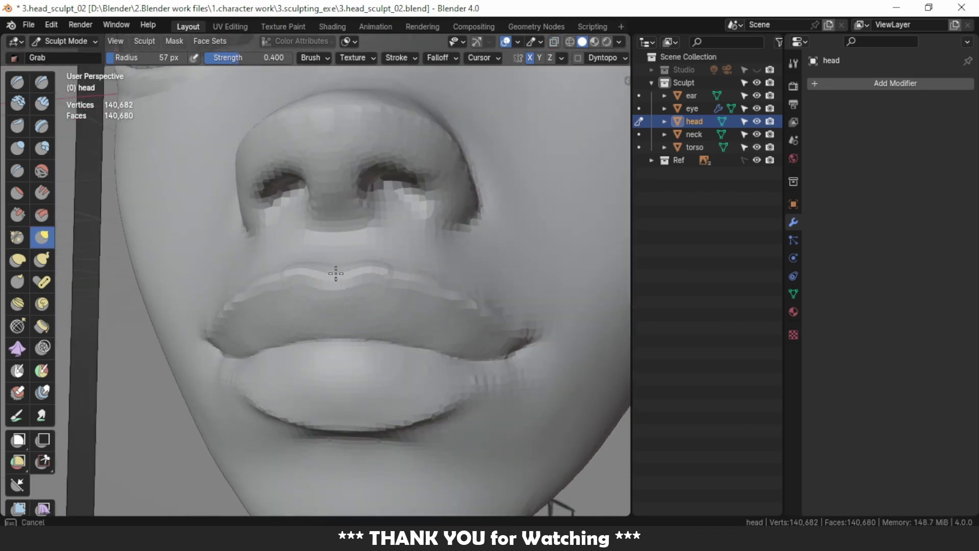
middle_click_drag(328, 270, 391, 298)
mouse_move(337, 275)
middle_mouse_down()
mouse_move(396, 246)
mouse_move(360, 212)
mouse_move(400, 285)
mouse_move(333, 252)
middle_mouse_up()
key("f")
left_click(396, 247)
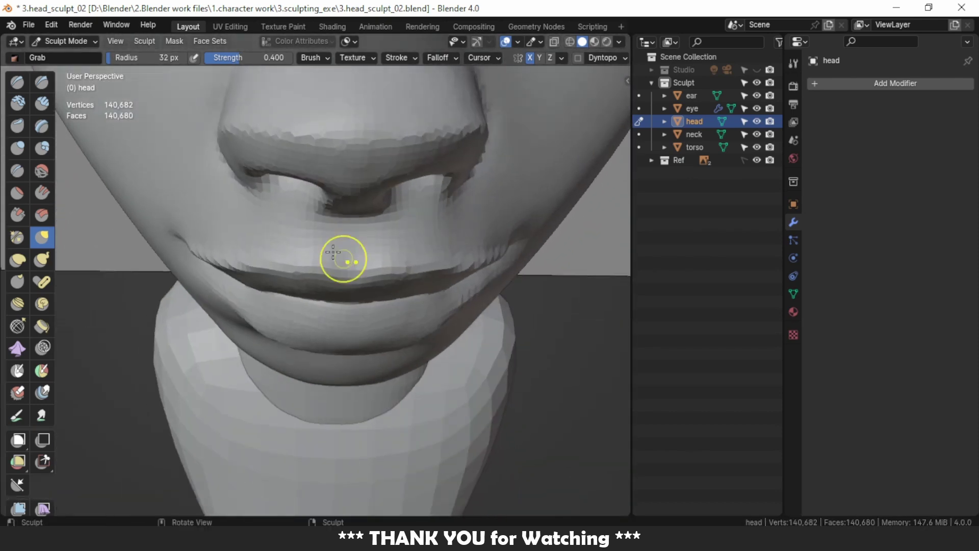
Refine the upper lip with Clay Strips and Draw Sharp, then switch to Object Mode
left_click(43, 103)
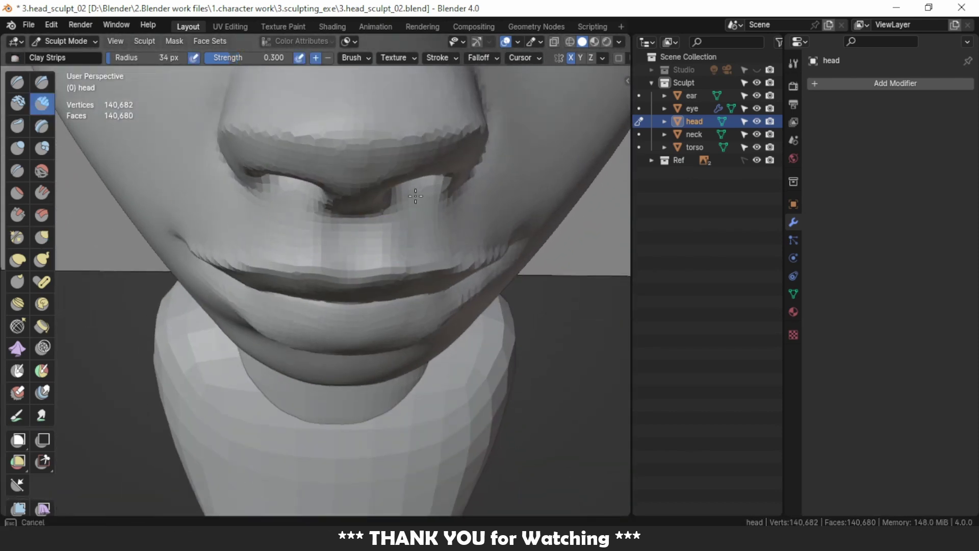
mouse_move(416, 196)
middle_mouse_down()
mouse_move(393, 251)
mouse_move(376, 234)
mouse_move(405, 248)
mouse_move(474, 227)
middle_mouse_up()
key("shift+space")
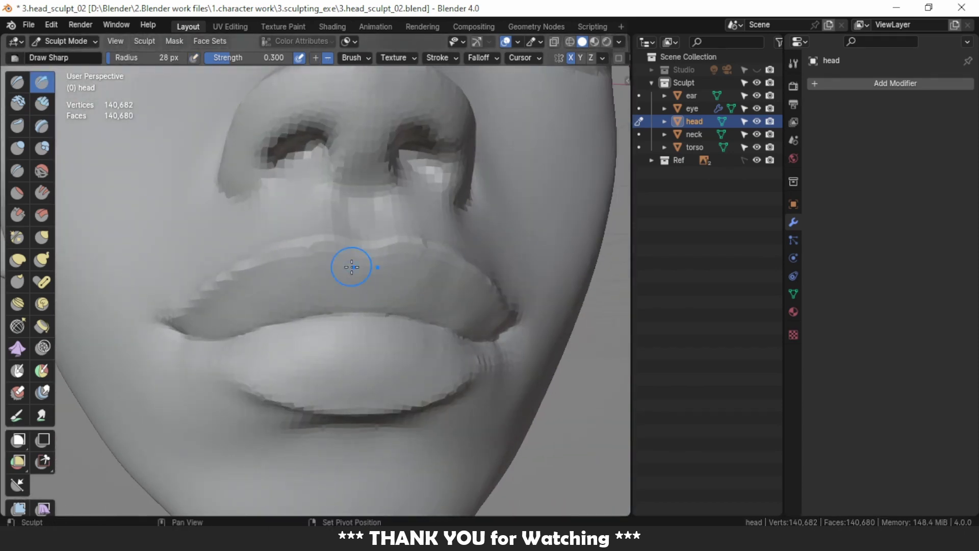
middle_click_drag(351, 267, 385, 367, "alt")
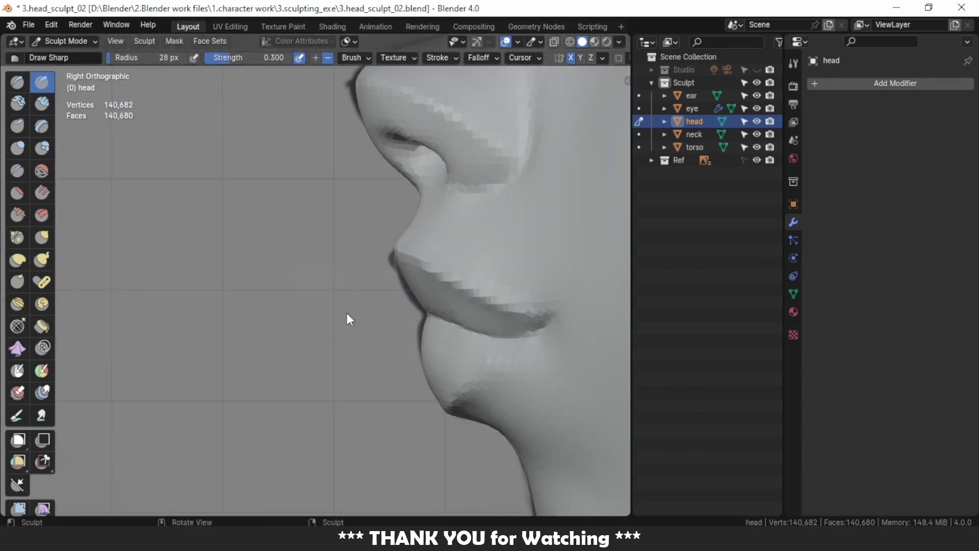
scroll(347, 313, "down", 5)
scroll(347, 313, "down", 4)
key("ctrl+Tab")
left_click(199, 285)
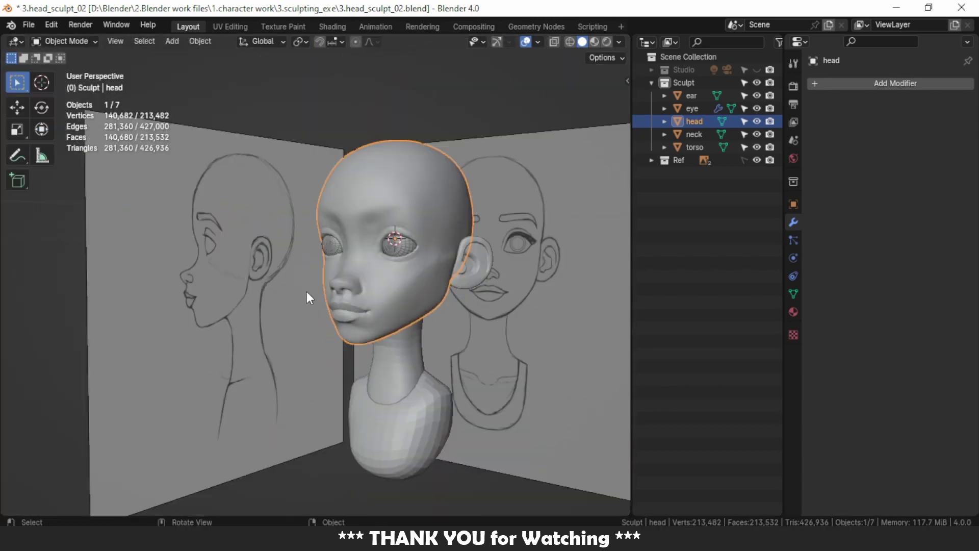